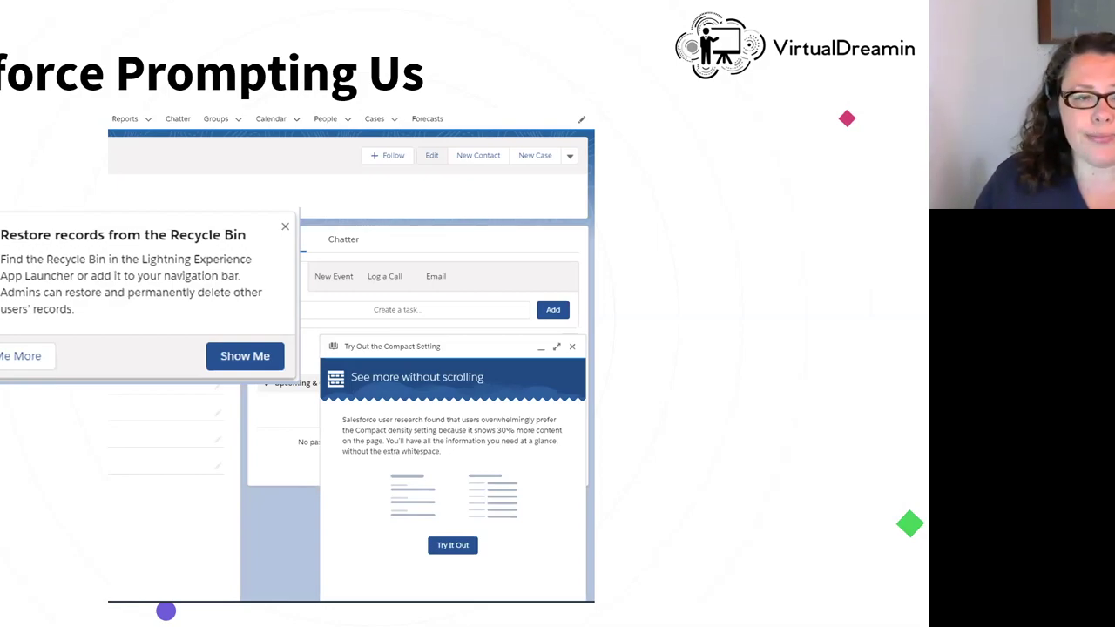
{"action": "key", "text": "Right"}
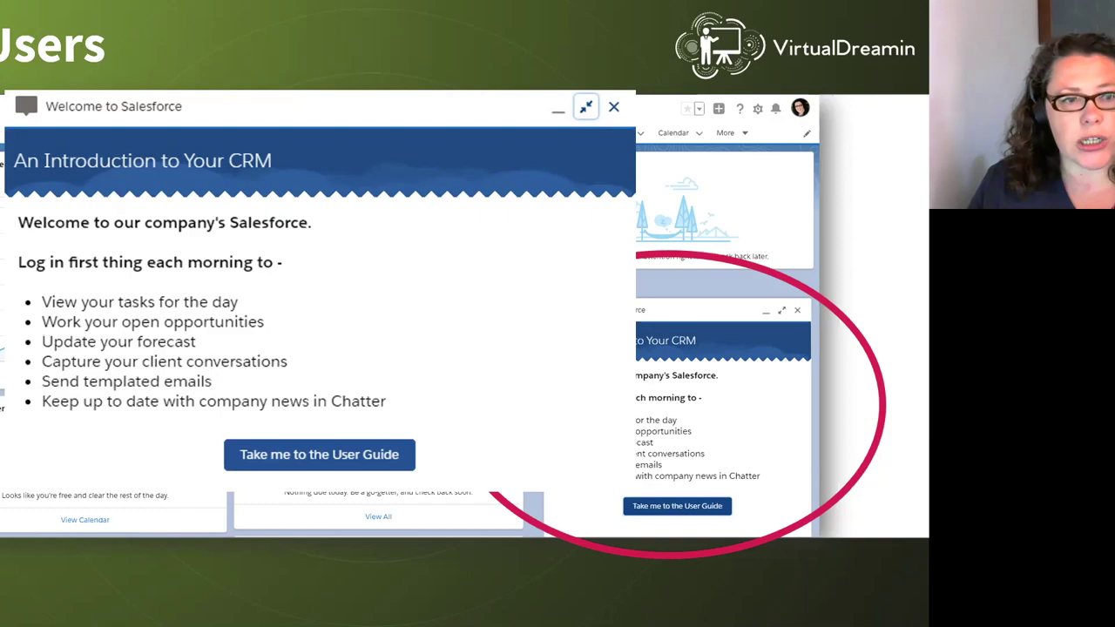
{"action": "key", "text": "Right"}
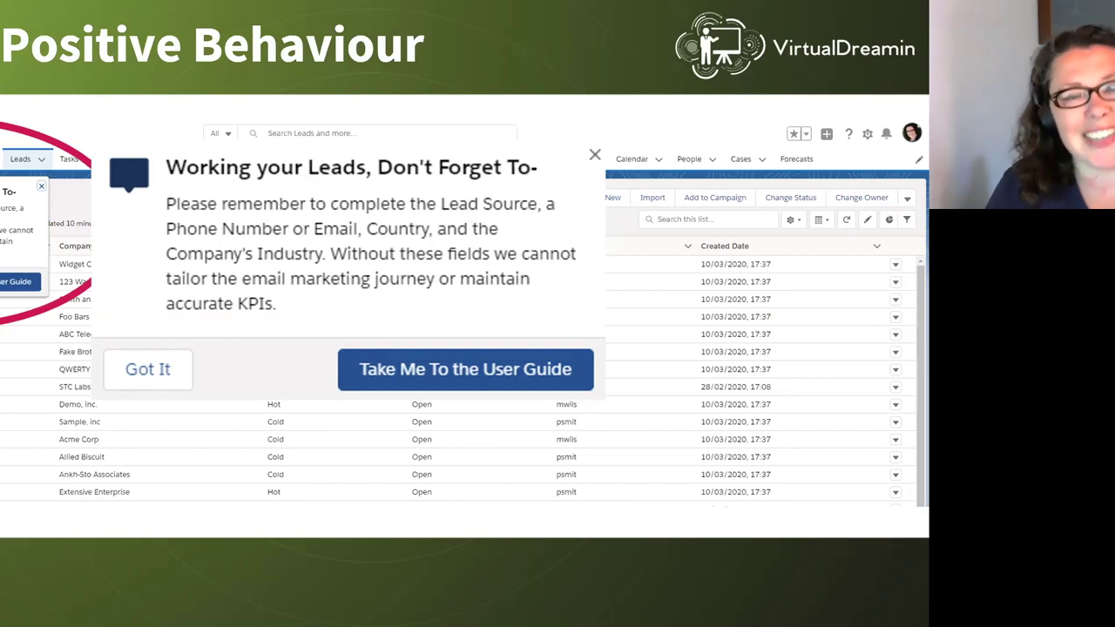
{"action": "key", "text": "Right"}
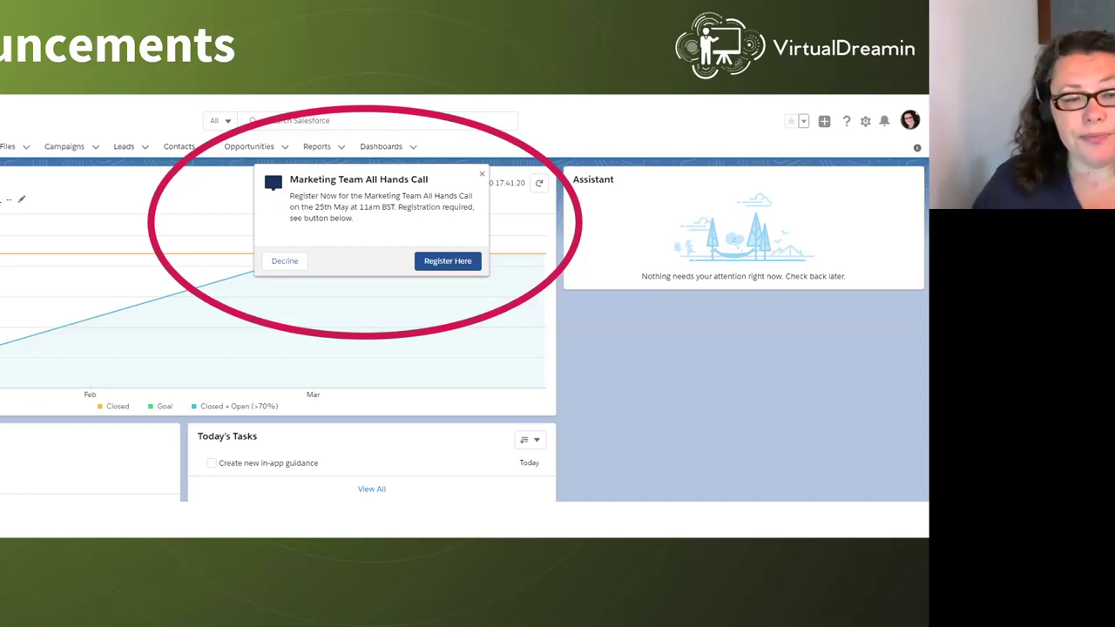
{"action": "key", "text": "Right"}
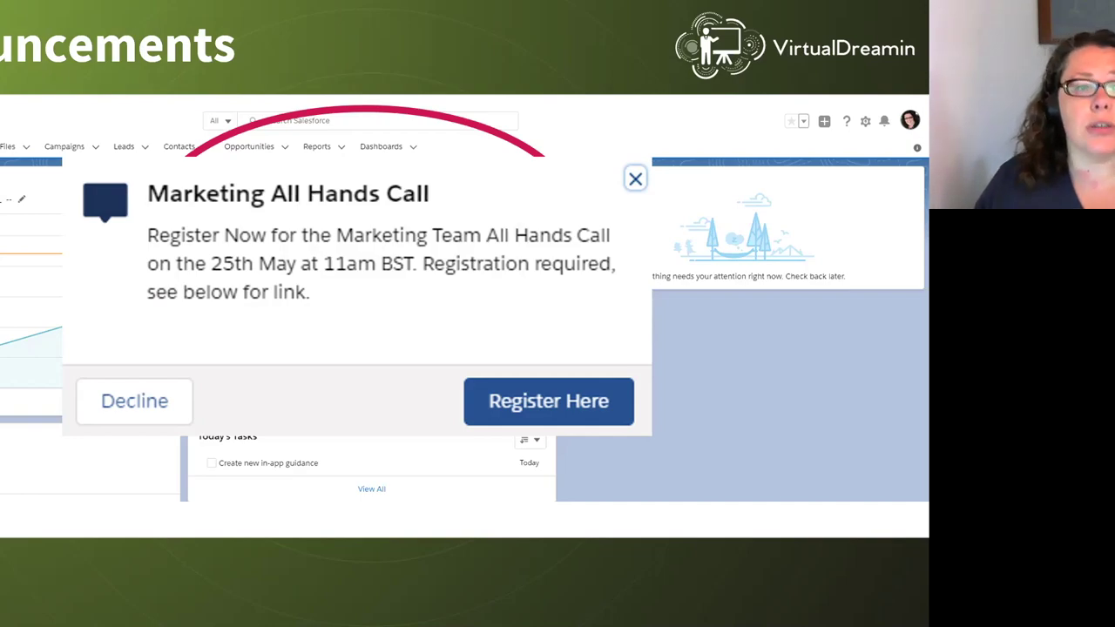
{"action": "key", "text": "Right"}
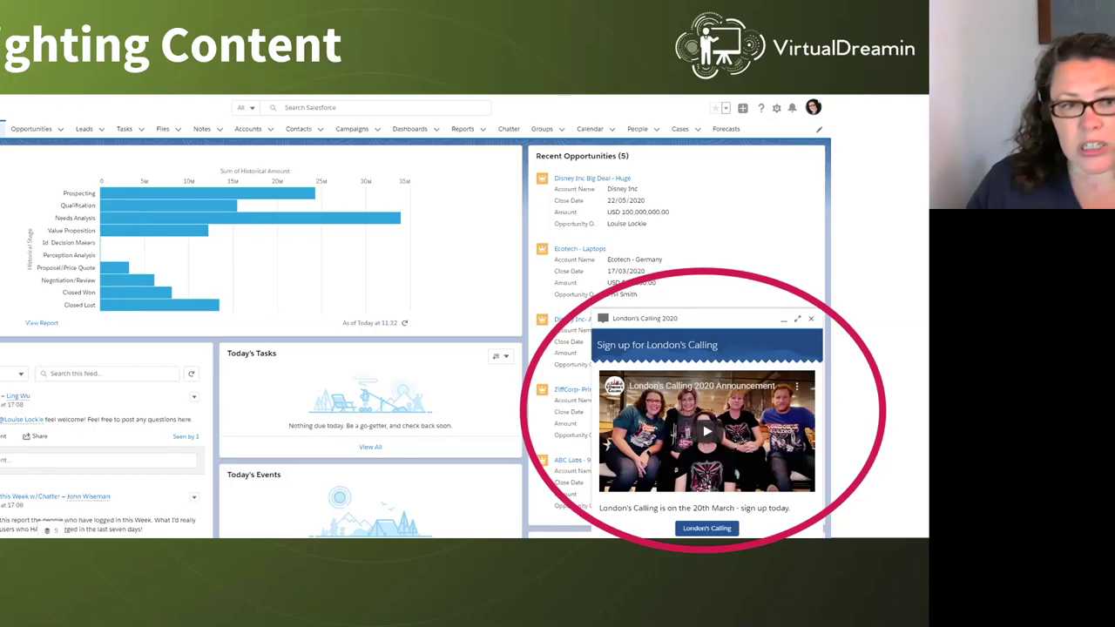
{"action": "key", "text": "Right"}
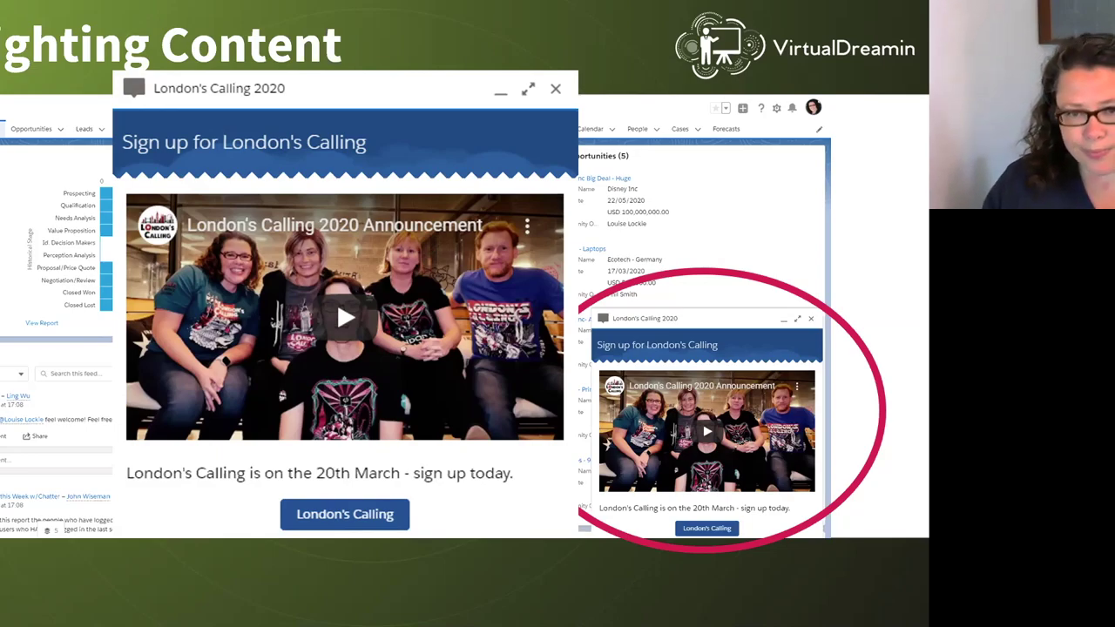
Step: Switch to Salesforce Setup in the browser and open the In-App Guidance setup page
{"action": "key", "text": "alt+Tab"}
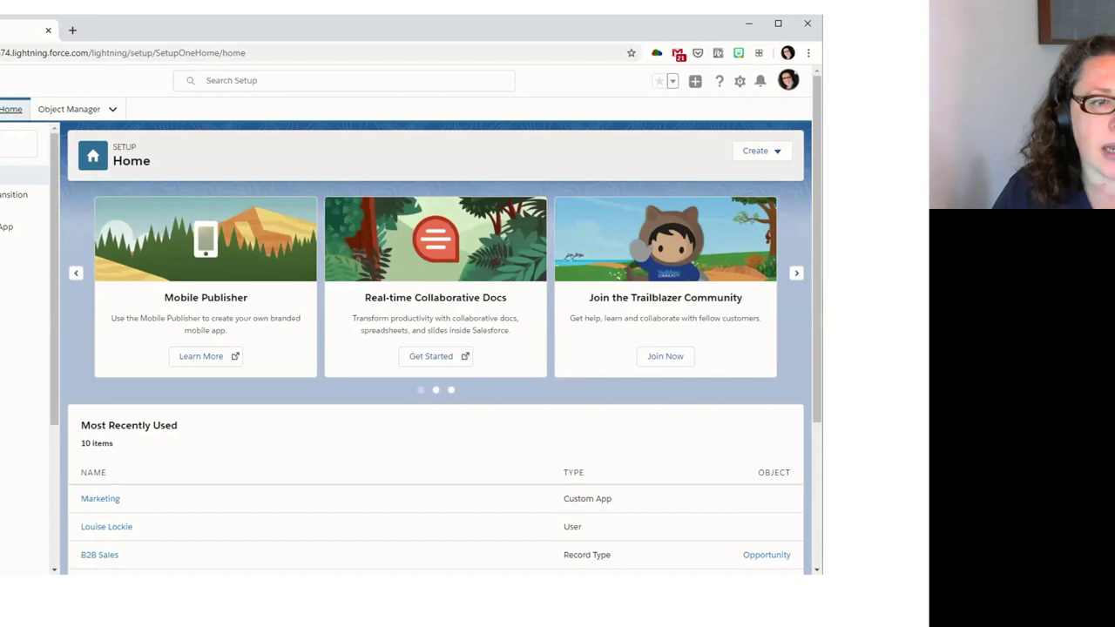
{"action": "left_click", "coordinate": [17, 143]}
{"action": "scroll", "coordinate": [24, 348], "scroll_direction": "down", "scroll_amount": 5}
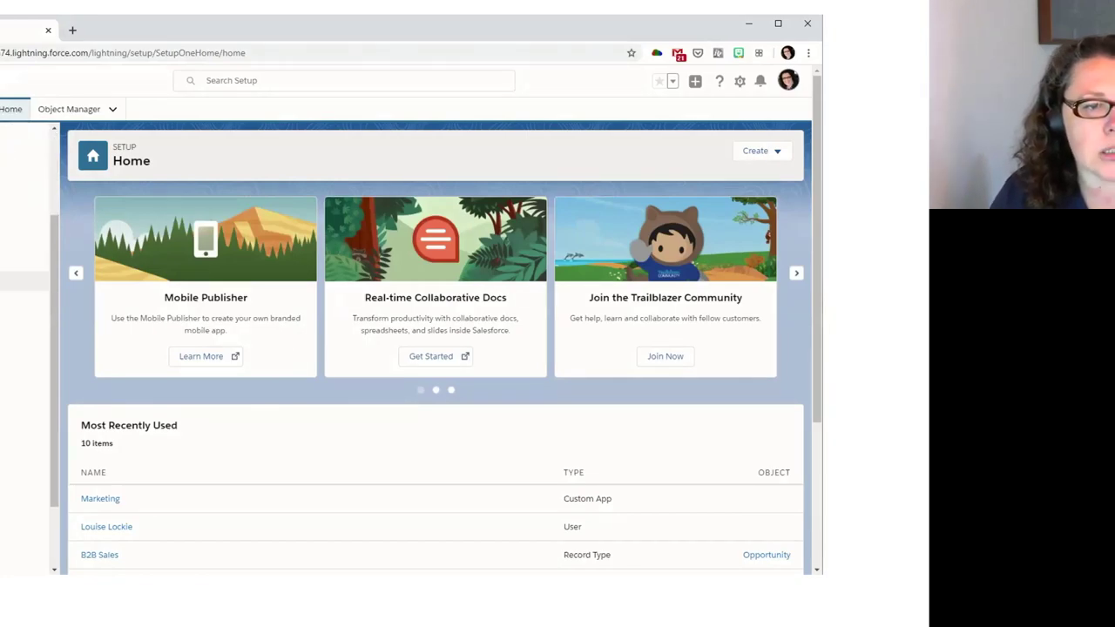
{"action": "left_click", "coordinate": [13, 486]}
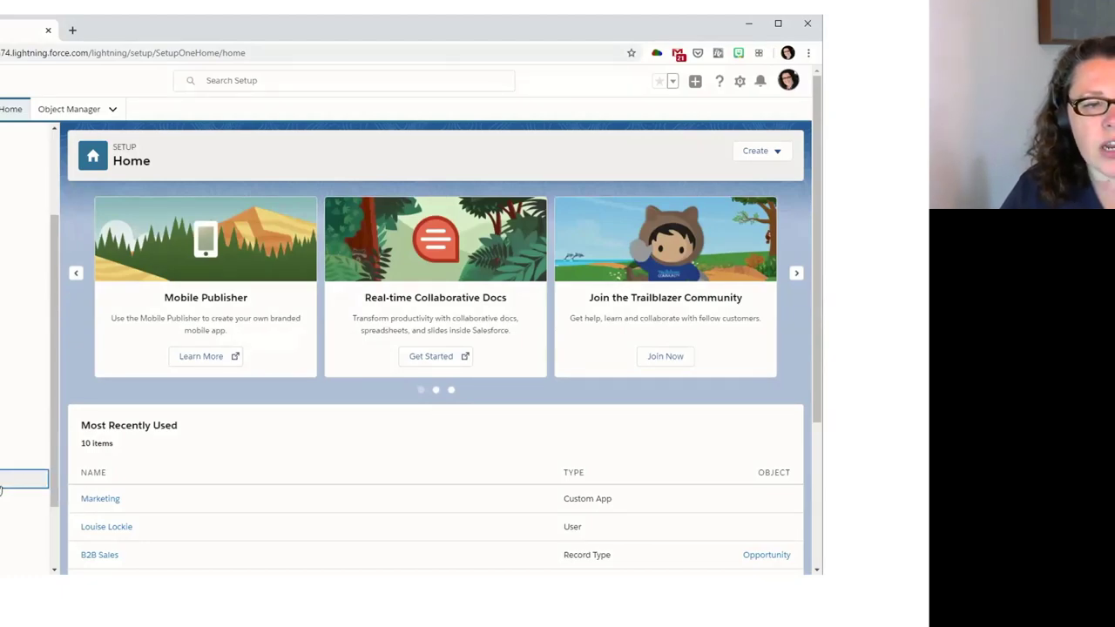
{"action": "scroll", "coordinate": [17, 505], "scroll_direction": "up", "scroll_amount": 2}
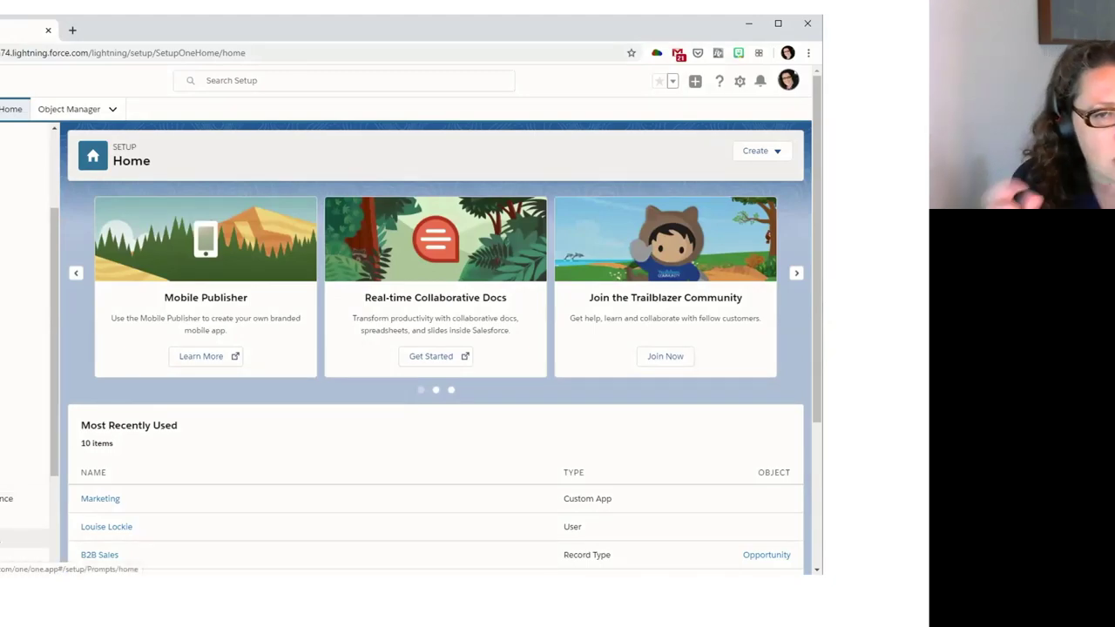
{"action": "left_click", "coordinate": [17, 498]}
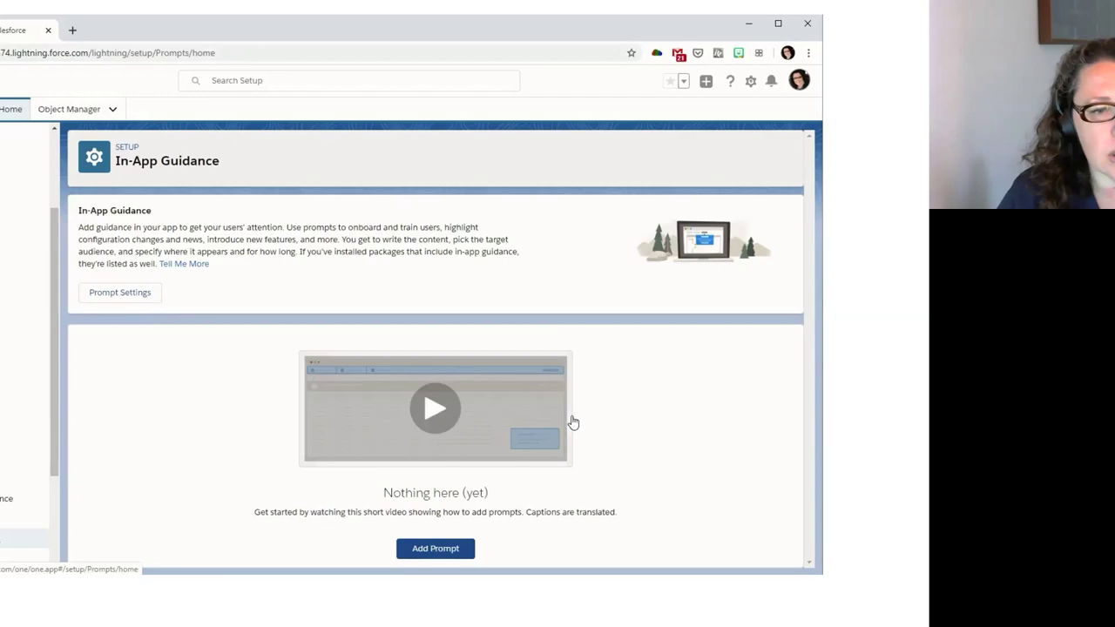
Step: Start a new prompt on the Home page from the prompt authoring bar, with Floating Prompt as its type
{"action": "left_click", "coordinate": [440, 551]}
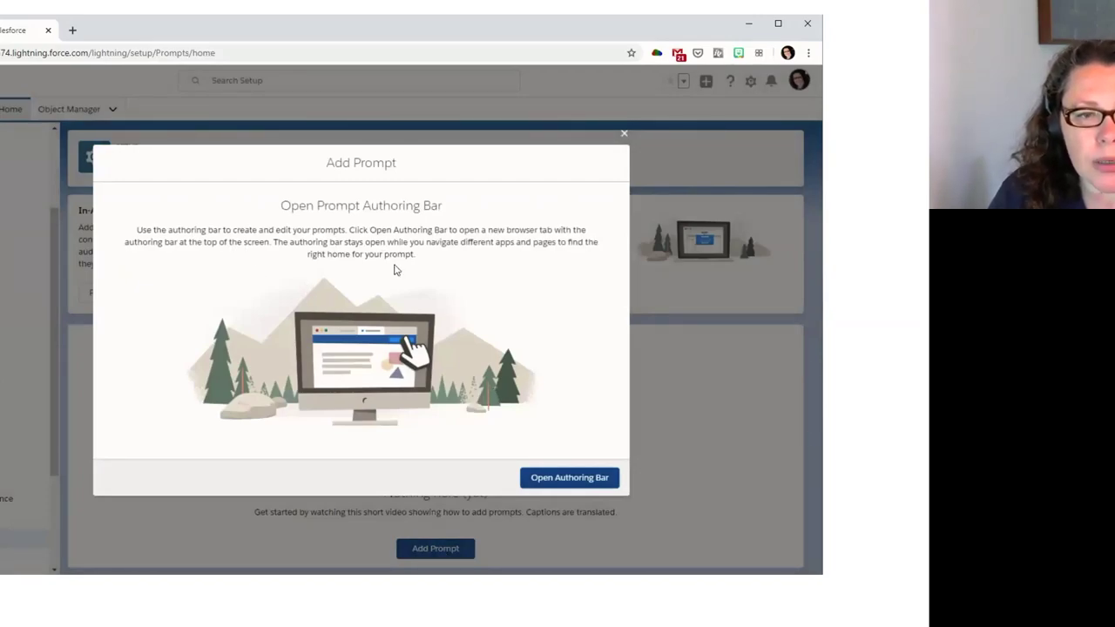
{"action": "left_click", "coordinate": [574, 481]}
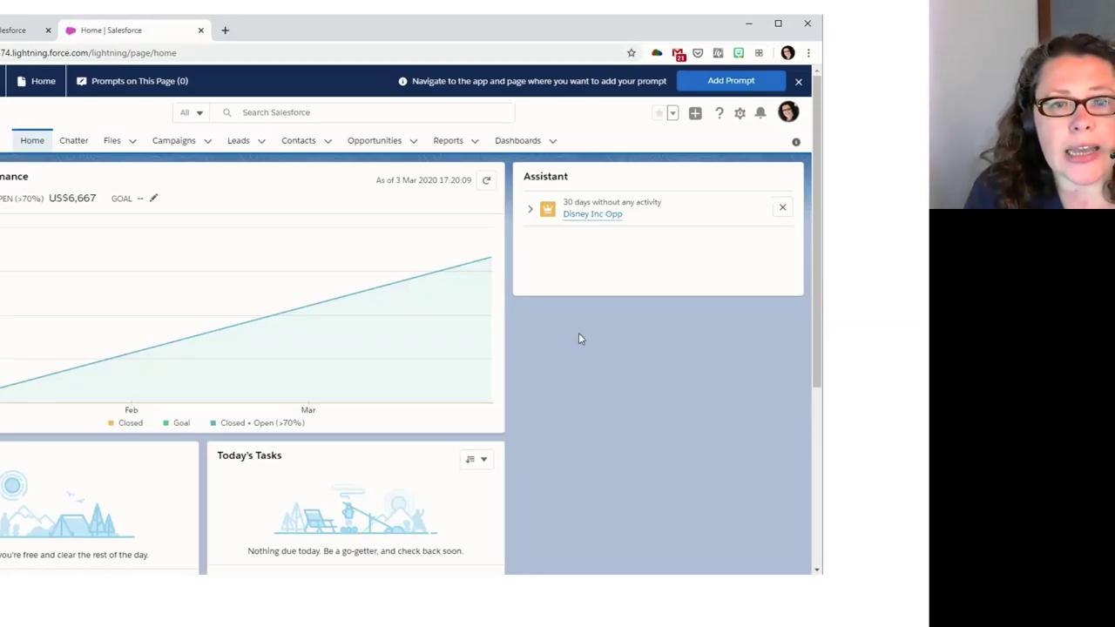
{"action": "left_click", "coordinate": [730, 81]}
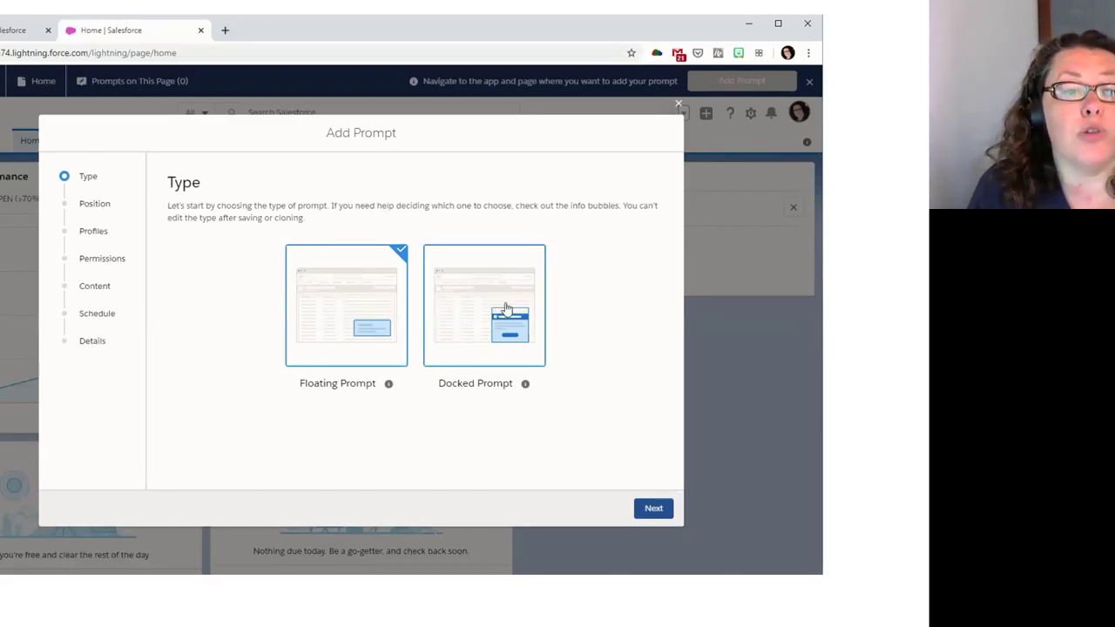
{"action": "left_click", "coordinate": [655, 512]}
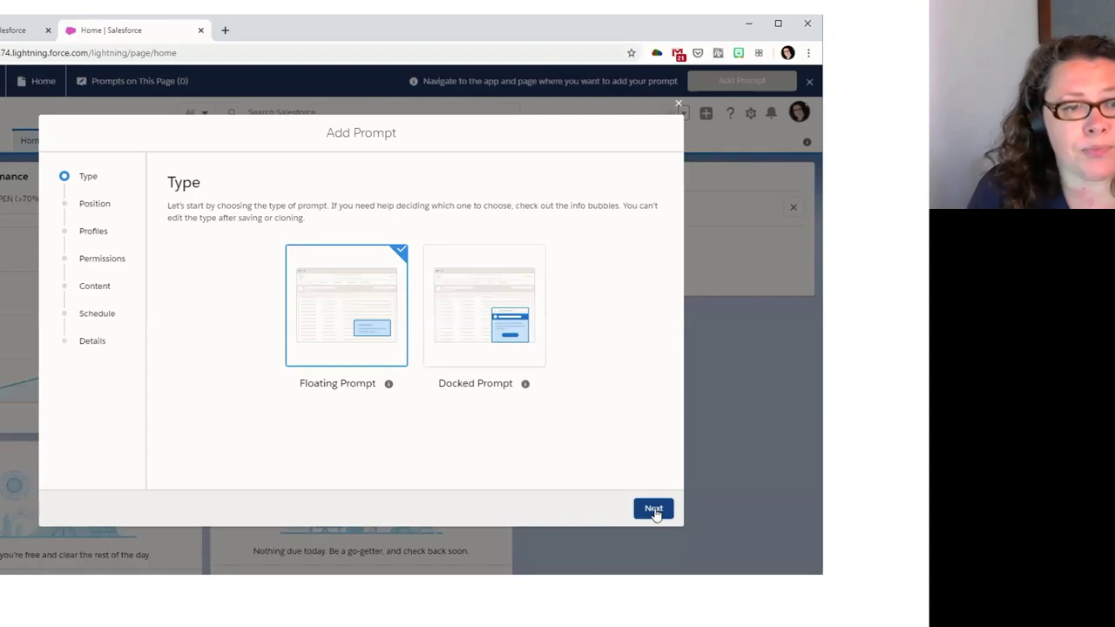
{"action": "left_click", "coordinate": [655, 512]}
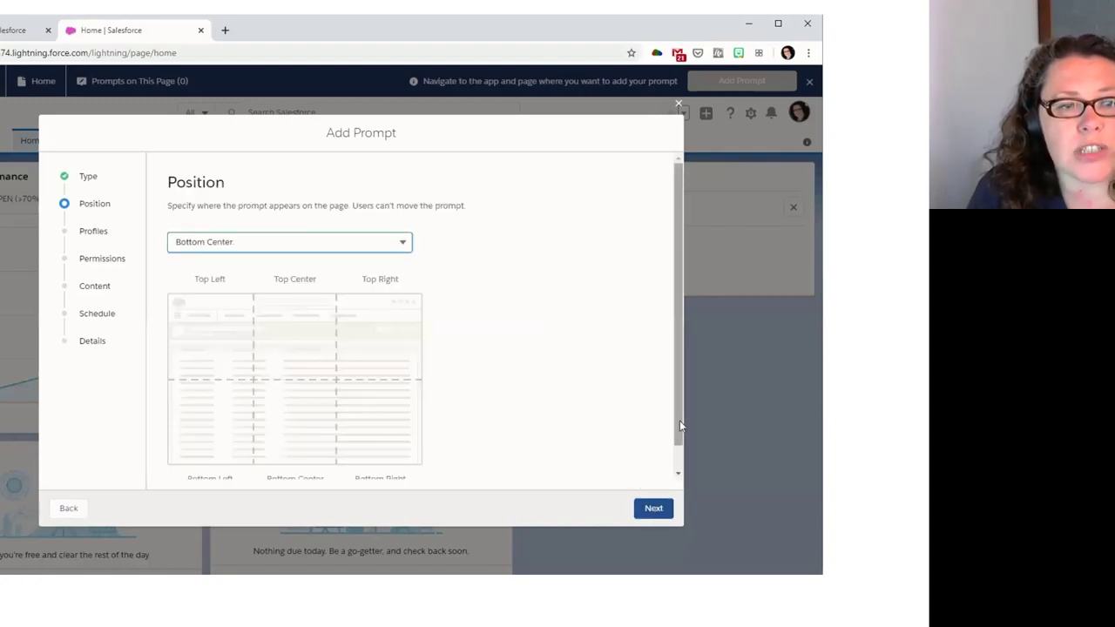
Step: Set the prompt's position on the page to Top Center and continue to the profile settings
{"action": "left_click_drag", "start_coordinate": [680, 421], "coordinate": [679, 434]}
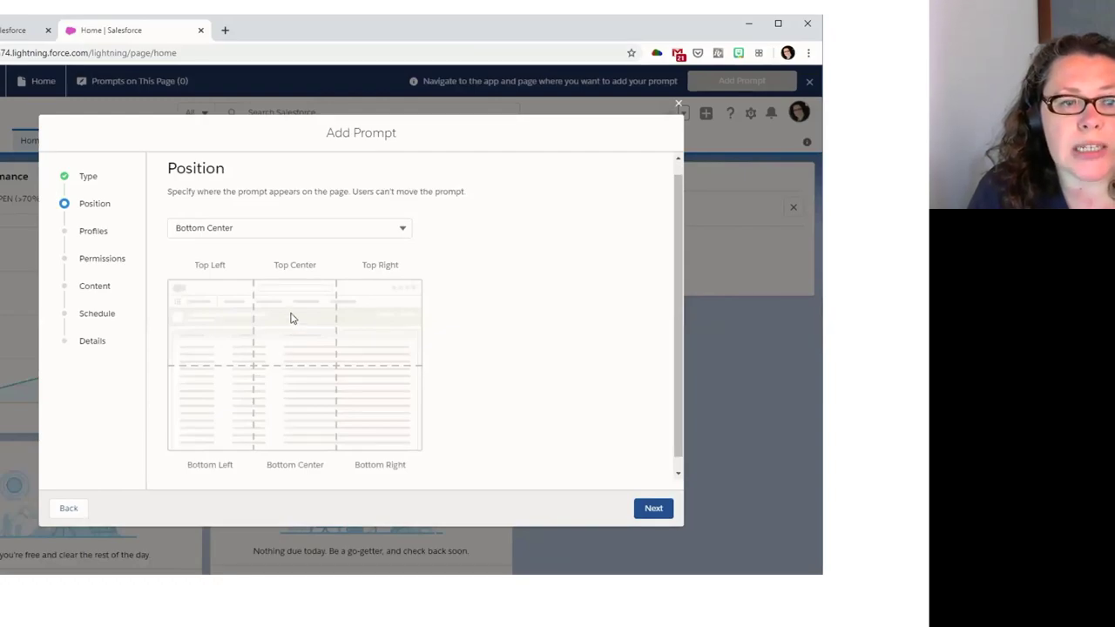
{"action": "left_click", "coordinate": [251, 230]}
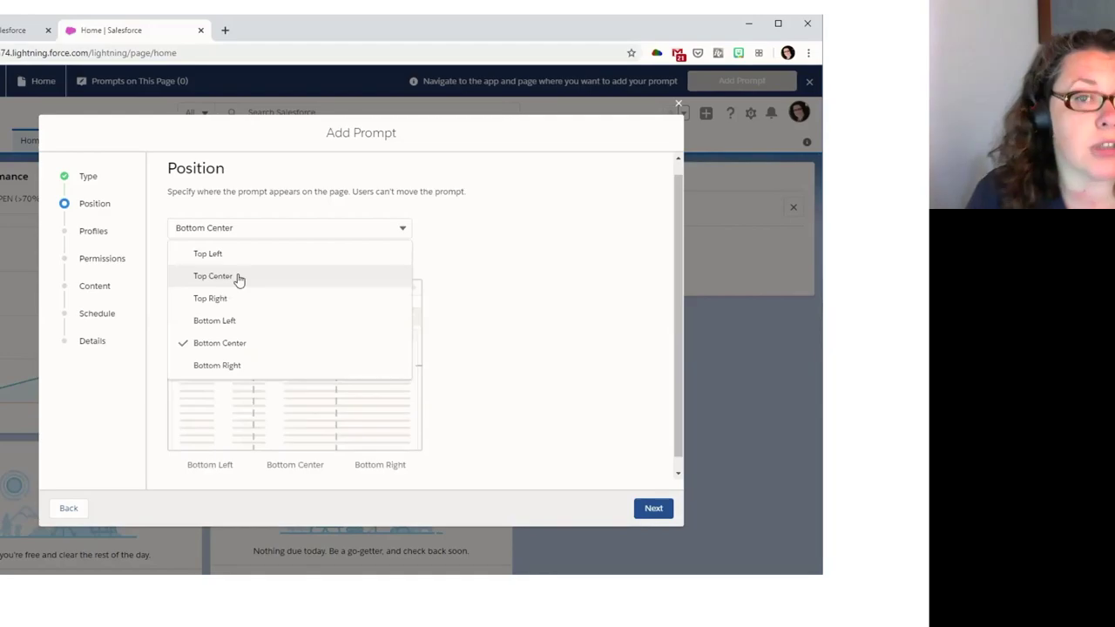
{"action": "left_click", "coordinate": [239, 277]}
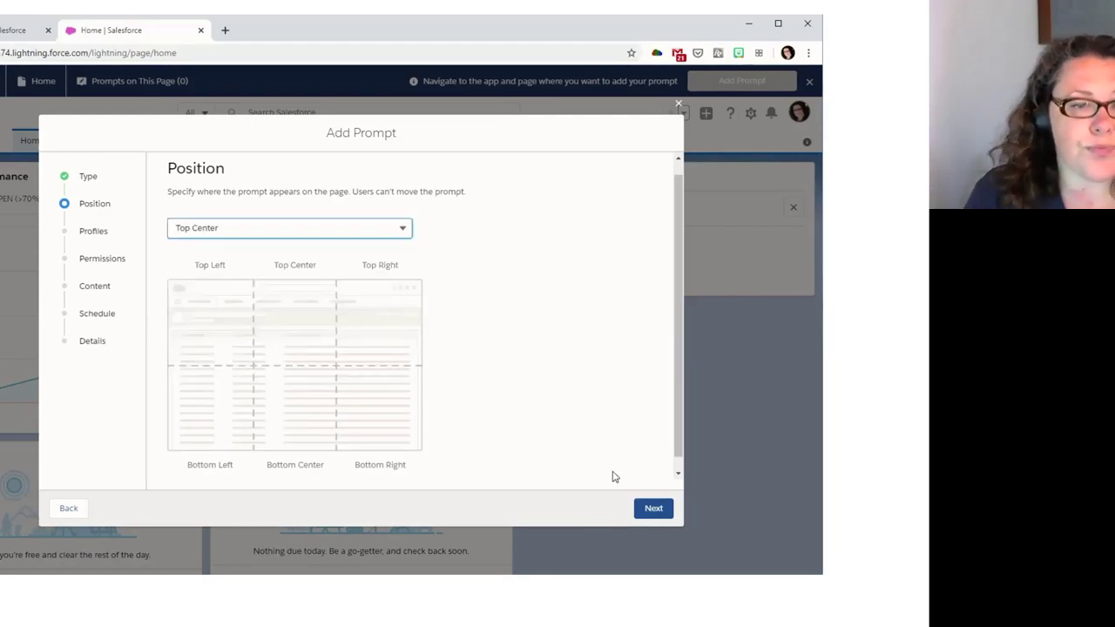
{"action": "left_click", "coordinate": [655, 509]}
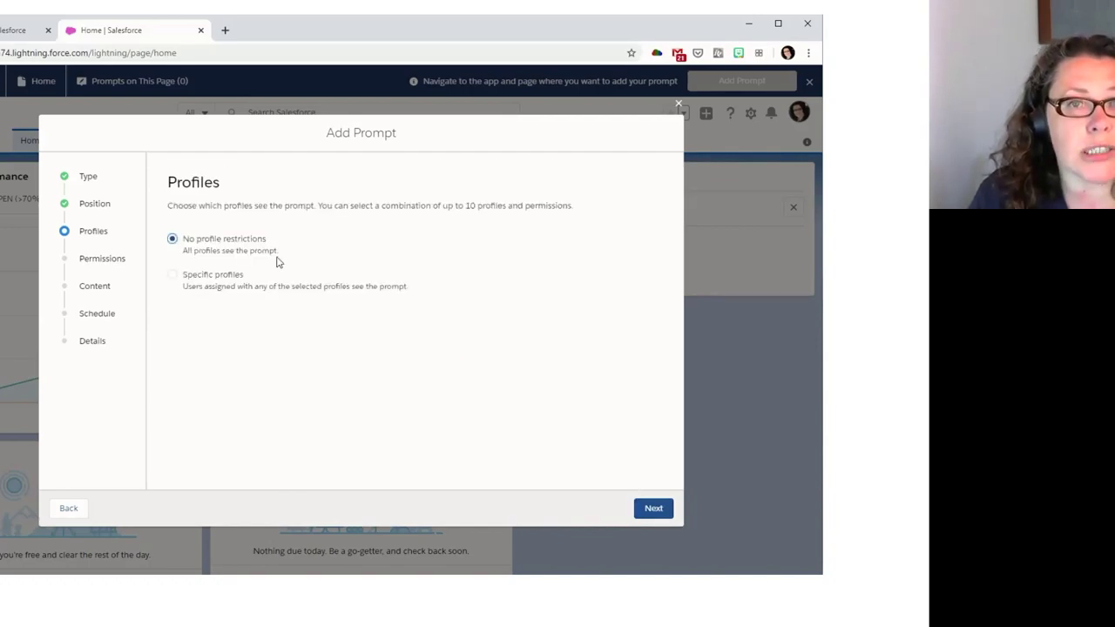
Step: Restrict the prompt to the General Marketing User profile and continue with no permission restrictions
{"action": "left_click", "coordinate": [173, 279]}
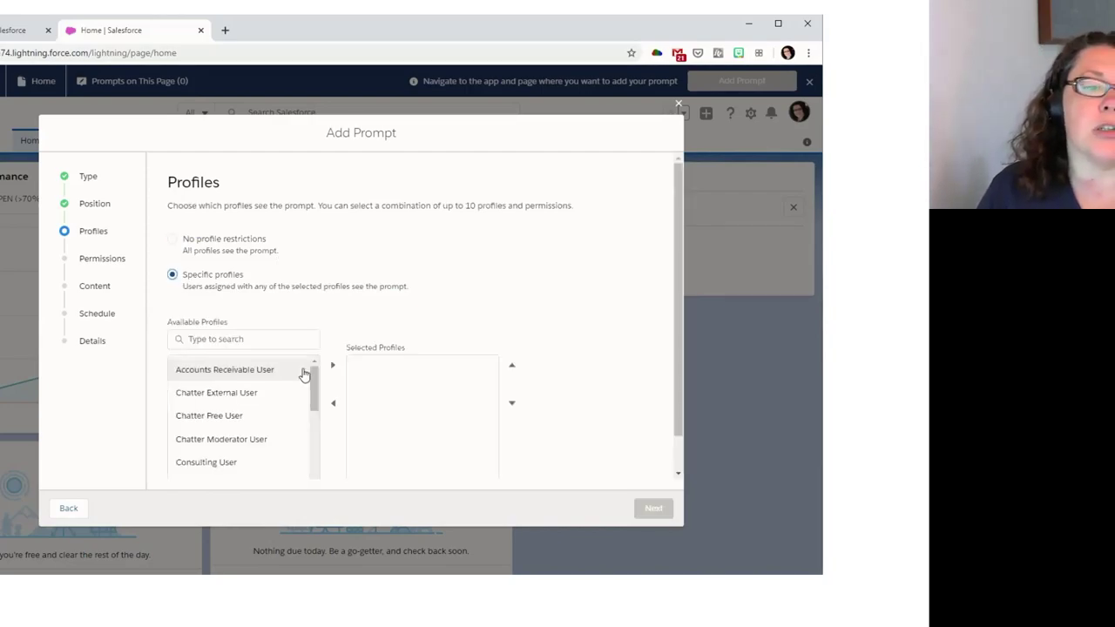
{"action": "scroll", "coordinate": [309, 379], "scroll_direction": "down", "scroll_amount": 1}
{"action": "left_click_drag", "start_coordinate": [315, 383], "coordinate": [322, 403]}
{"action": "left_click", "coordinate": [263, 451]}
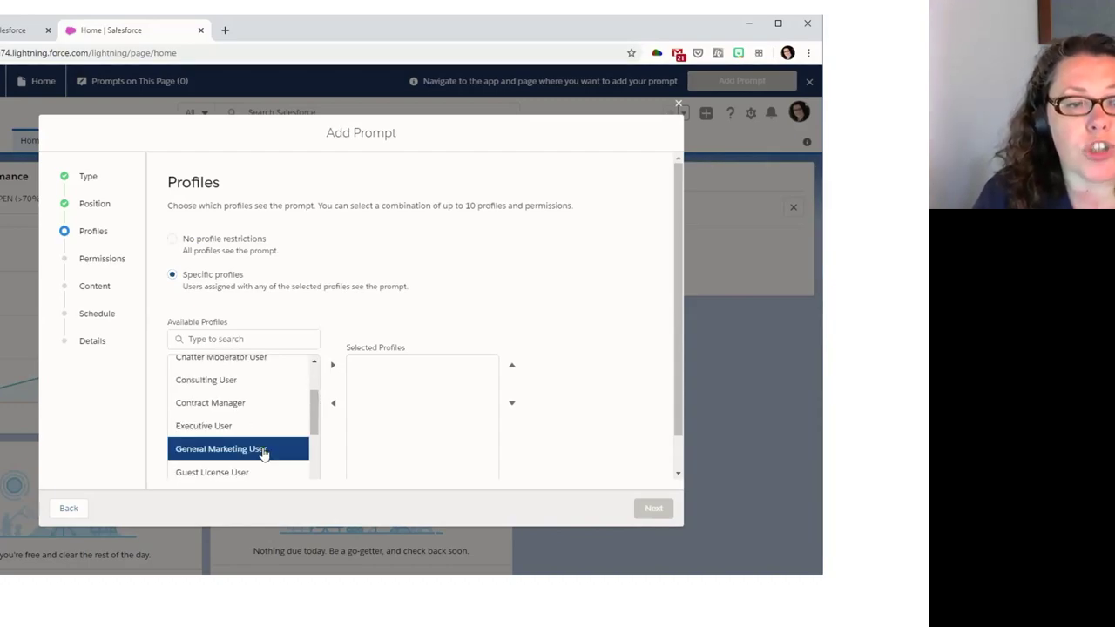
{"action": "left_click", "coordinate": [334, 367]}
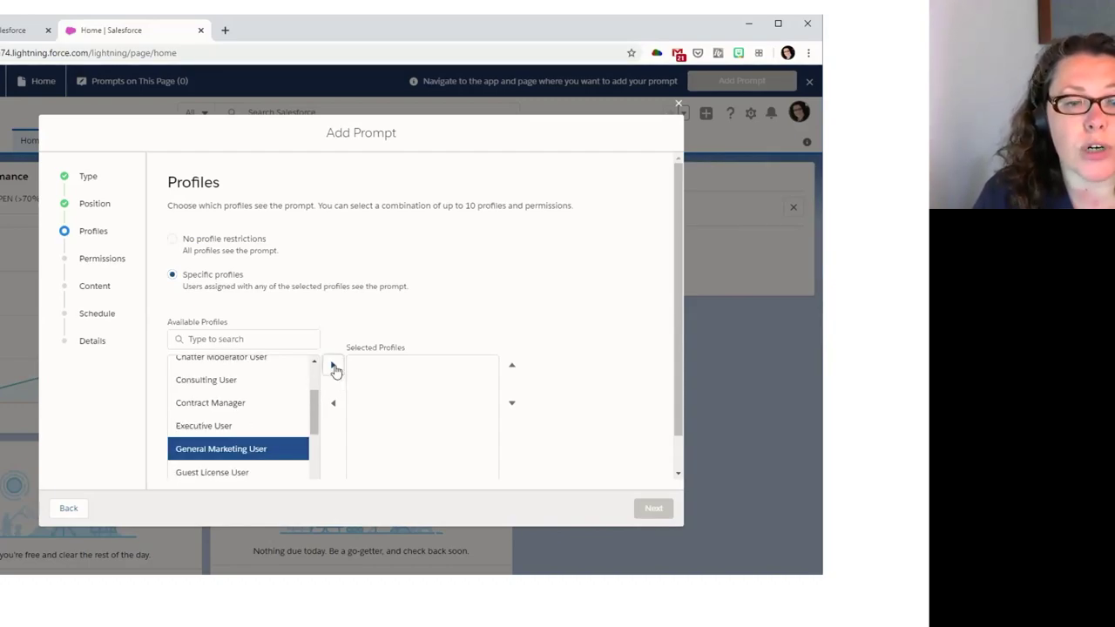
{"action": "left_click", "coordinate": [335, 367]}
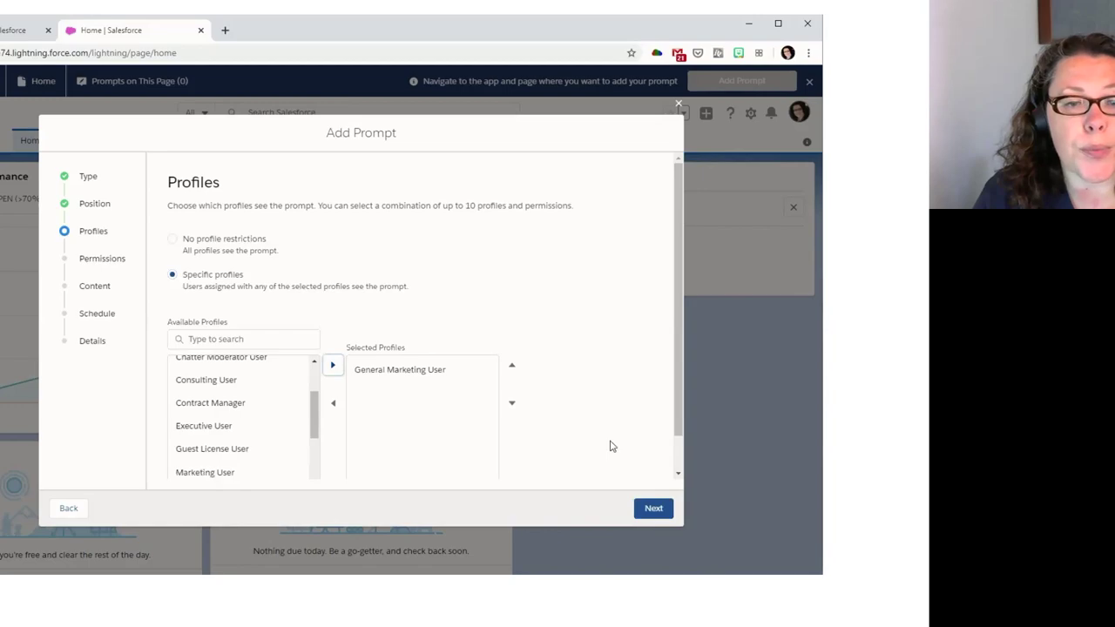
{"action": "left_click", "coordinate": [654, 511]}
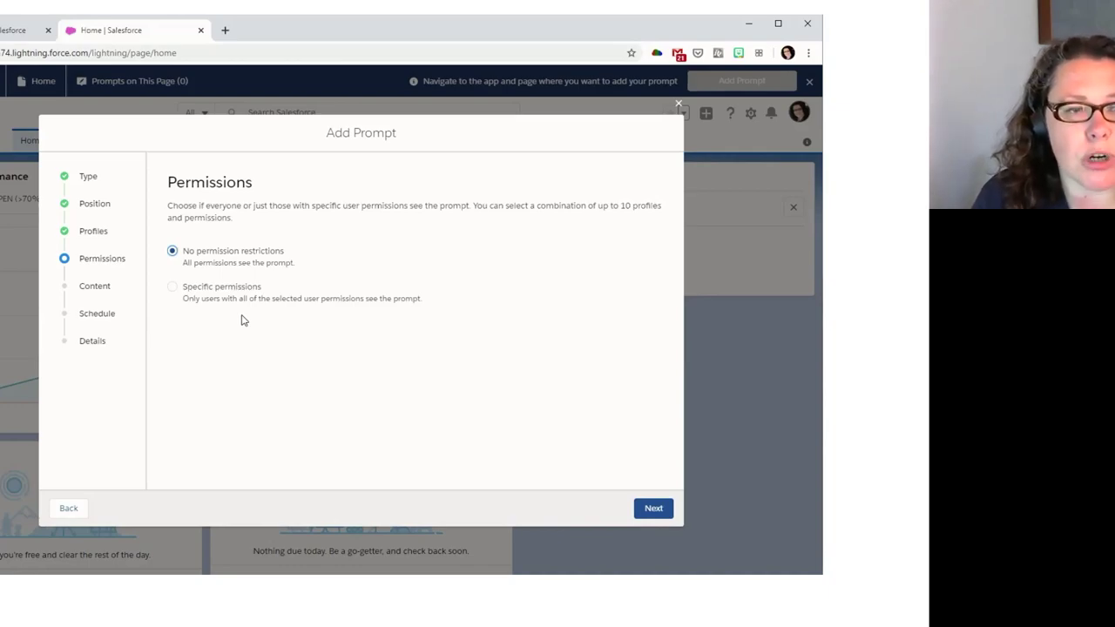
{"action": "left_click", "coordinate": [653, 508]}
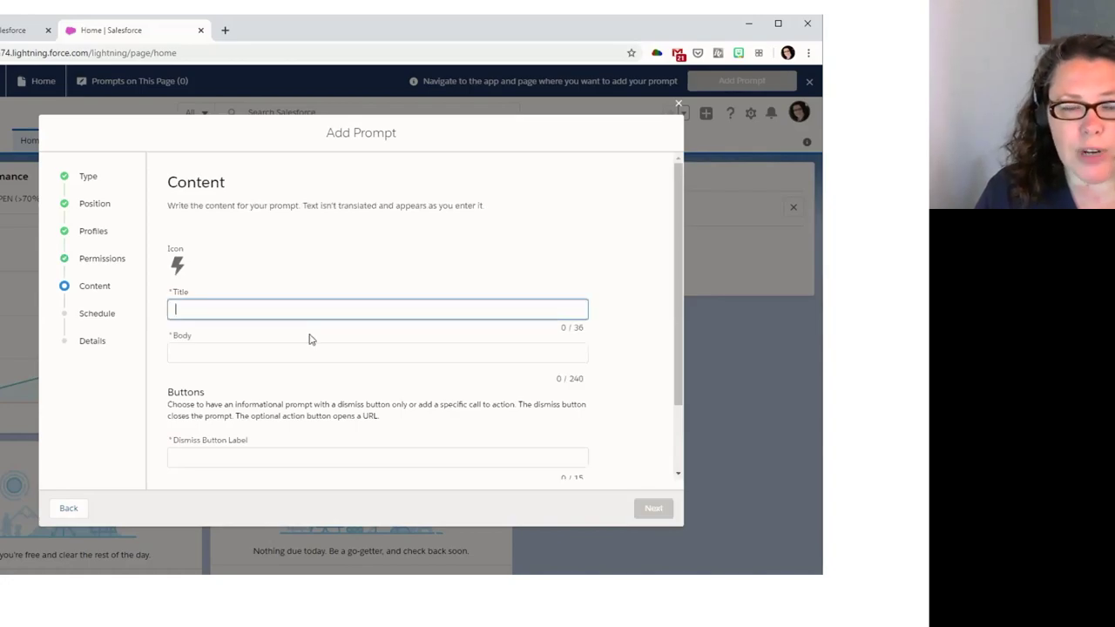
Step: Title the prompt "Marketing All Hands Call" in its content settings
{"action": "scroll", "coordinate": [309, 340], "scroll_direction": "down", "scroll_amount": 1}
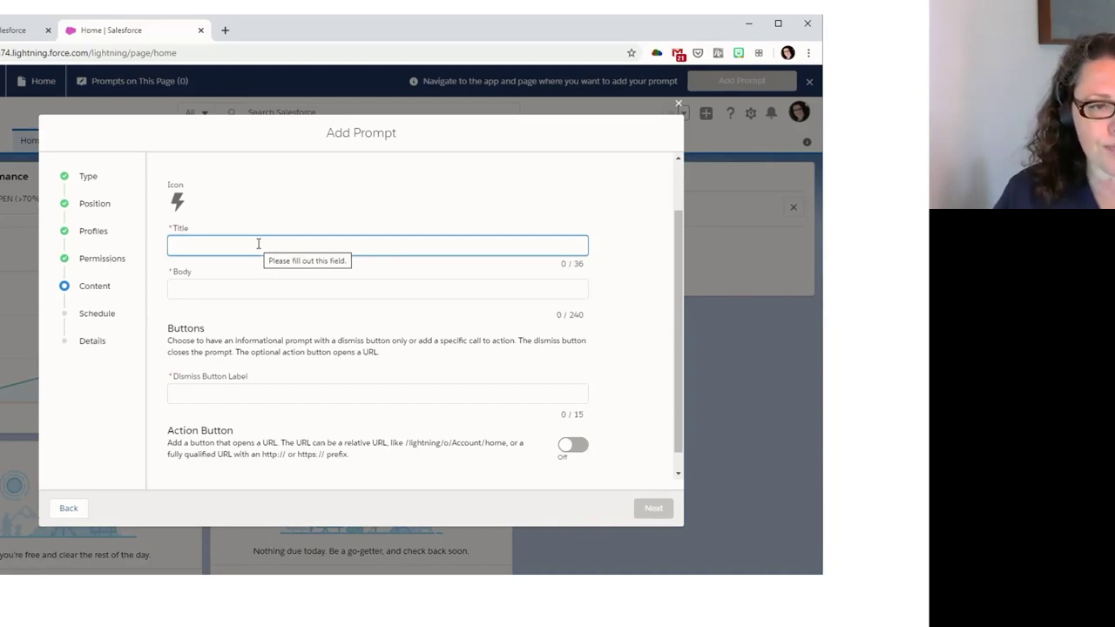
{"action": "type", "text": "M"}
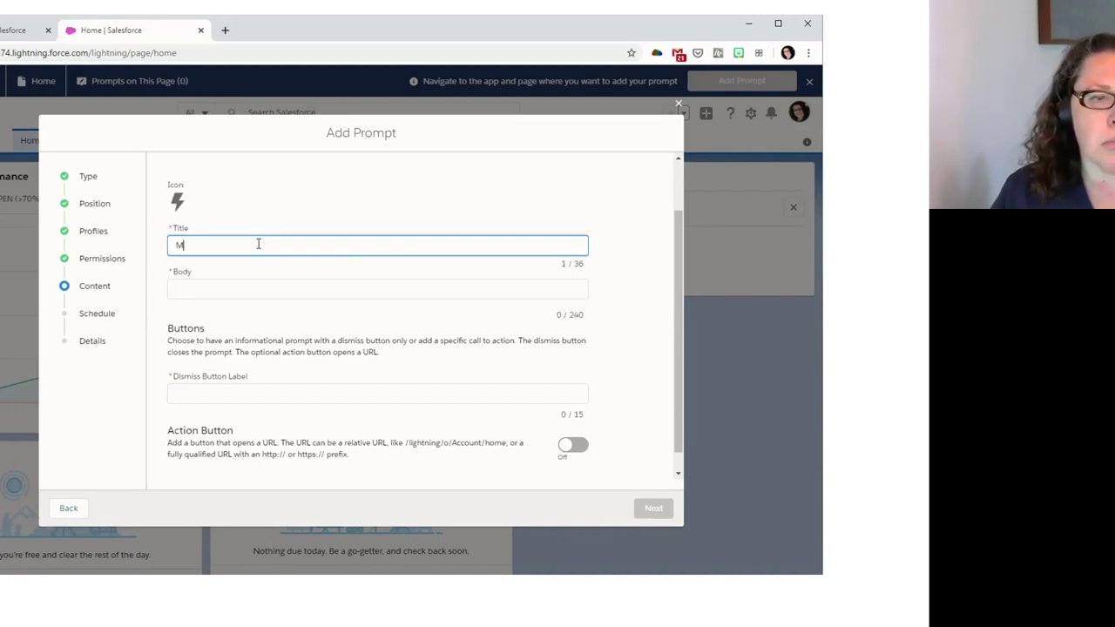
{"action": "type", "text": "ar"}
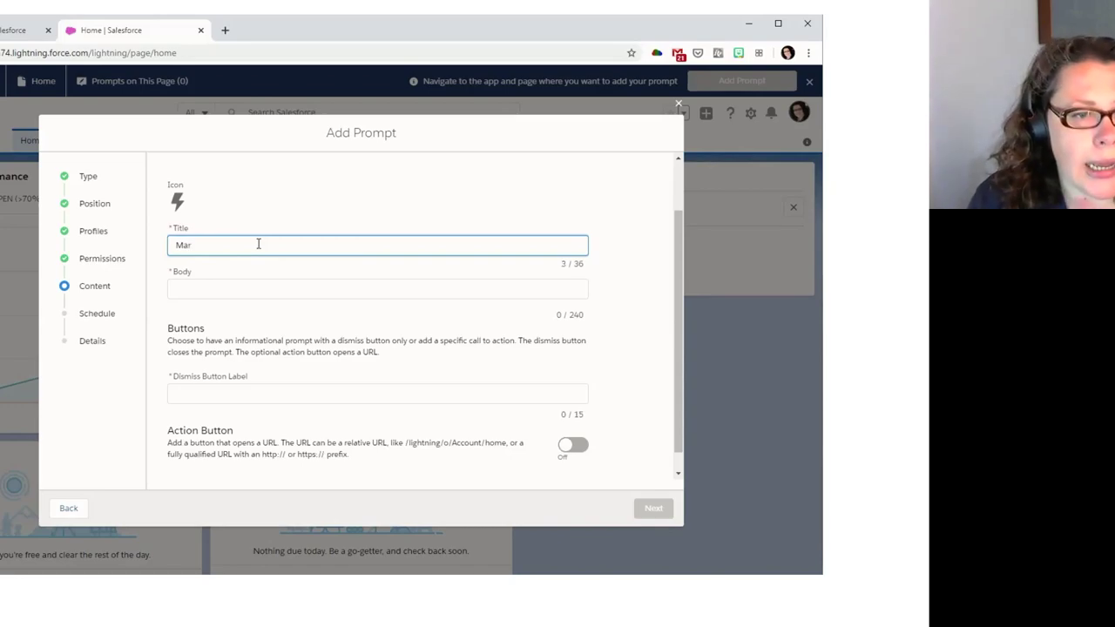
{"action": "type", "text": "keting A"}
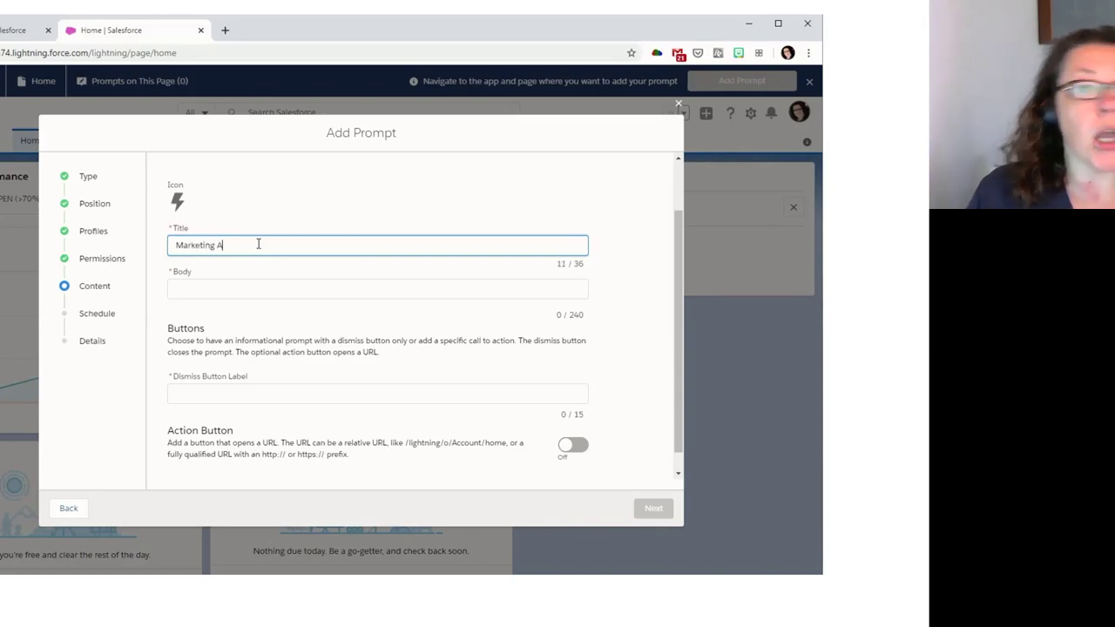
{"action": "type", "text": "ll Hands Q"}
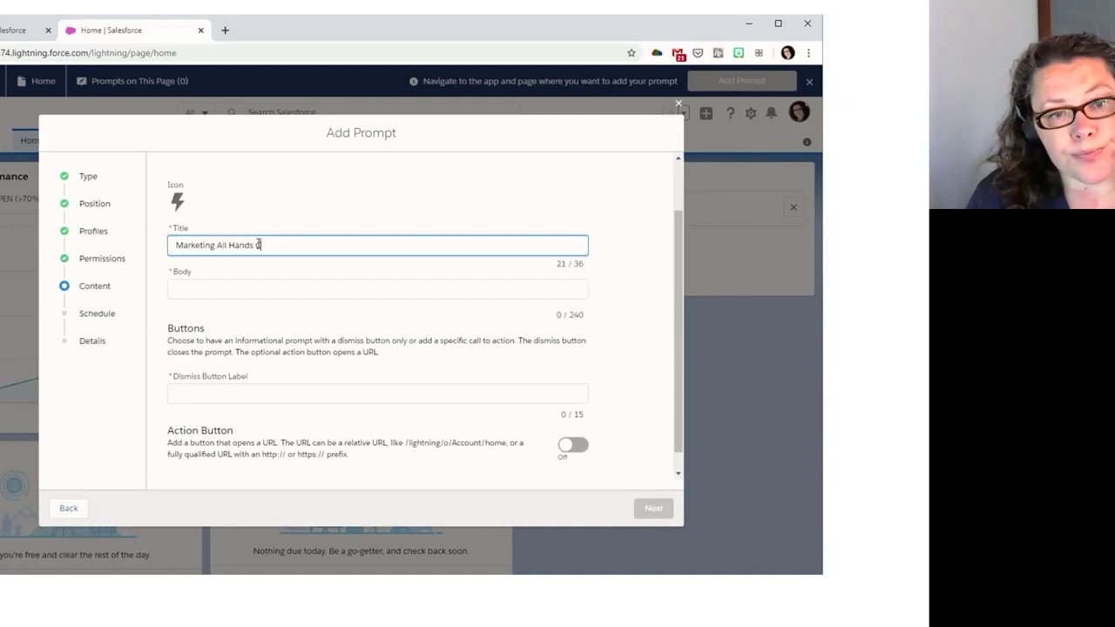
{"action": "type", "text": "all Ab"}
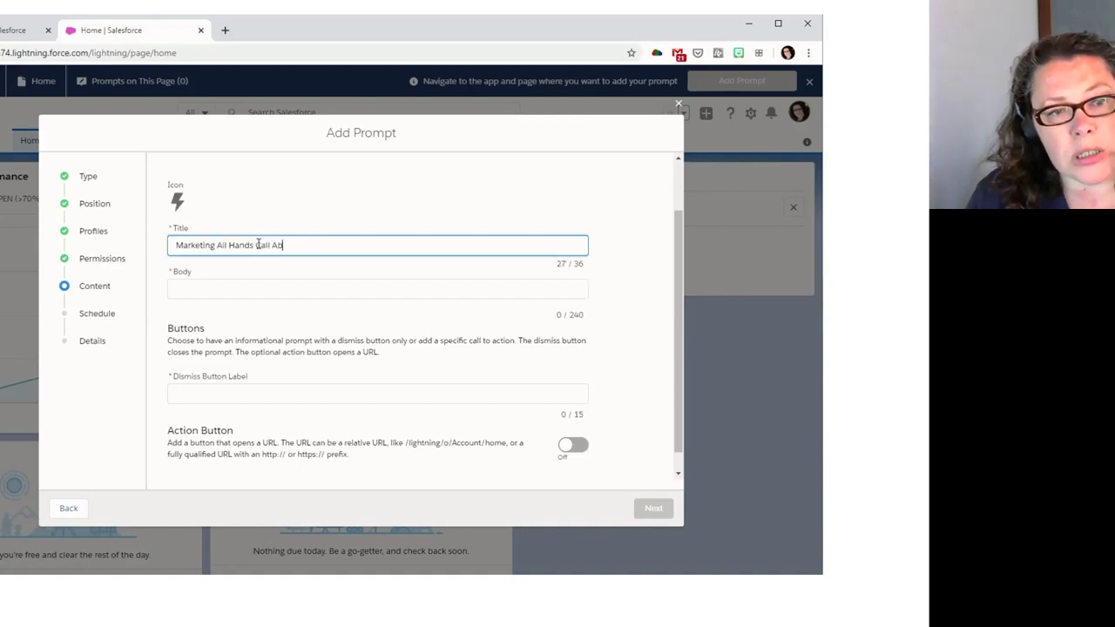
{"action": "type", "text": "nouce"}
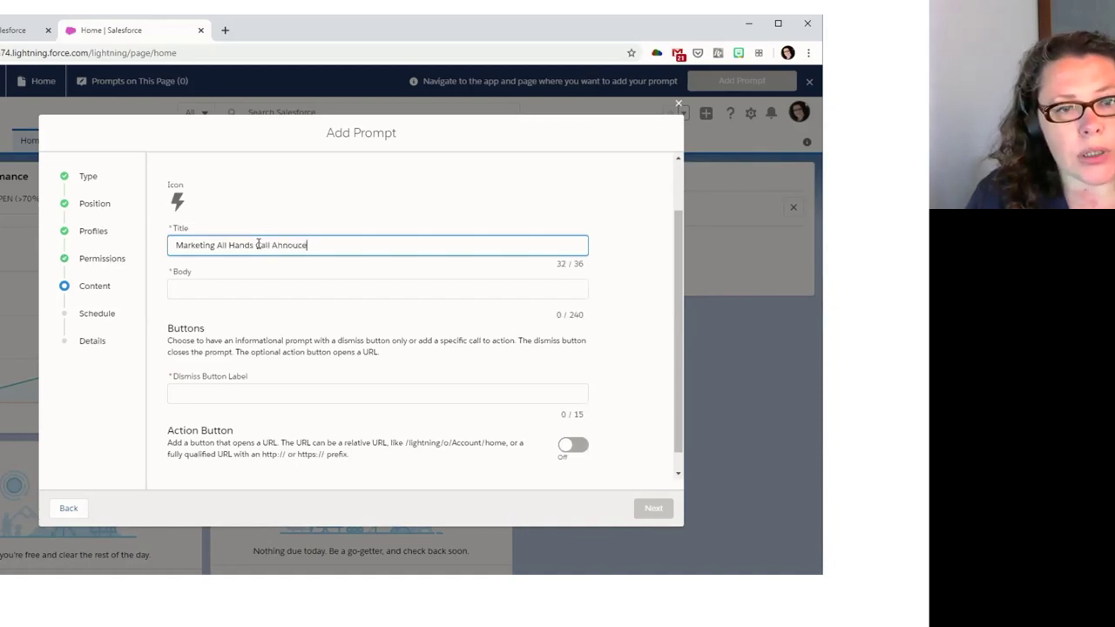
{"action": "key", "text": "BackSpace"}
{"action": "key", "text": "BackSpace"}
{"action": "type", "text": "ncemt"}
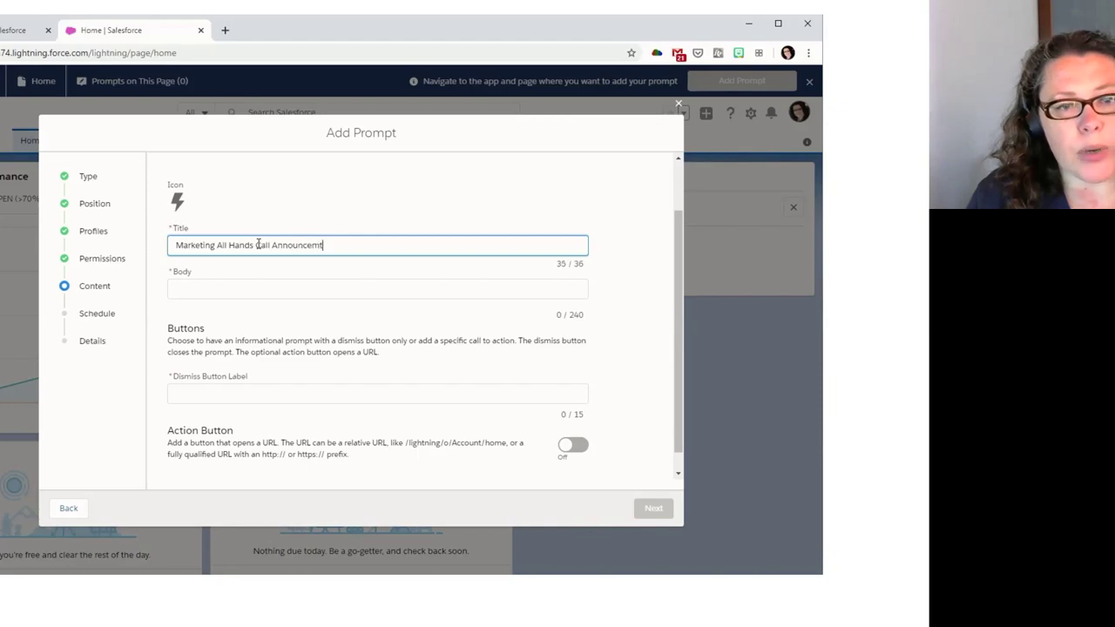
{"action": "key", "text": "BackSpace"}
{"action": "type", "text": "en"}
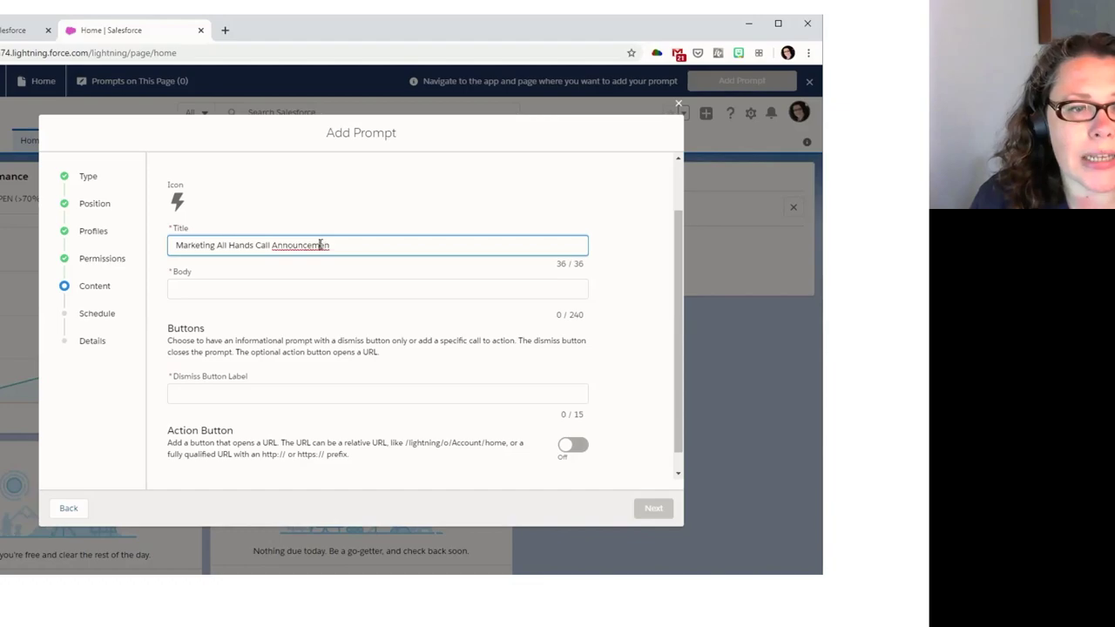
{"action": "key", "text": "ctrl+BackSpace"}
{"action": "key", "text": "BackSpace"}
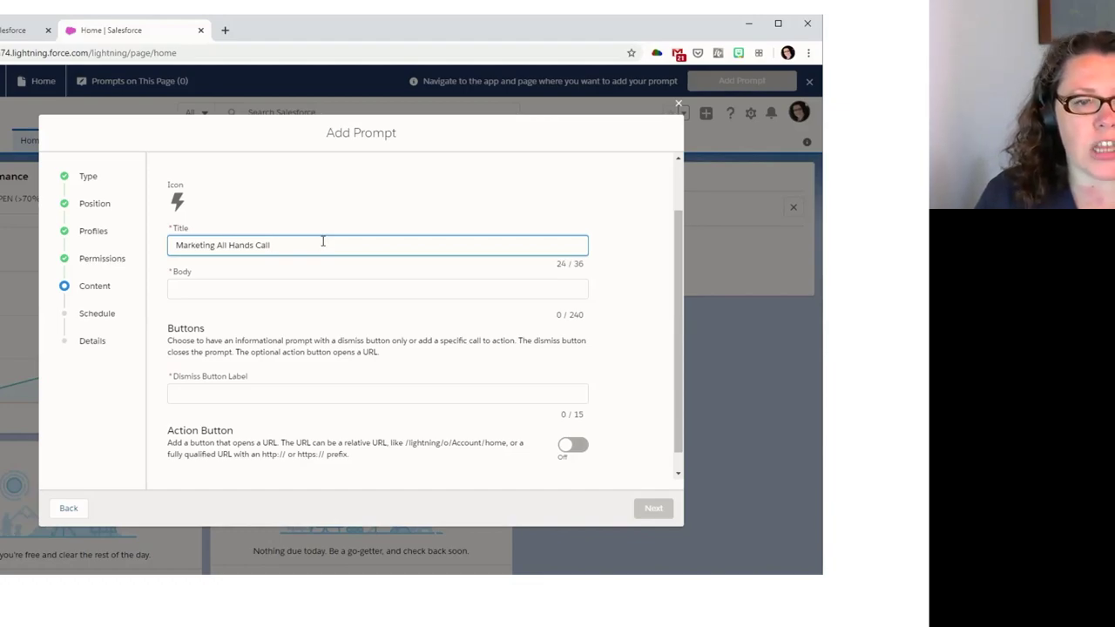
Step: Set the prompt's body to "Register Now for the Marketing Team All Hands Call on the 25th May. Registration required, see below."
{"action": "left_click", "coordinate": [293, 286]}
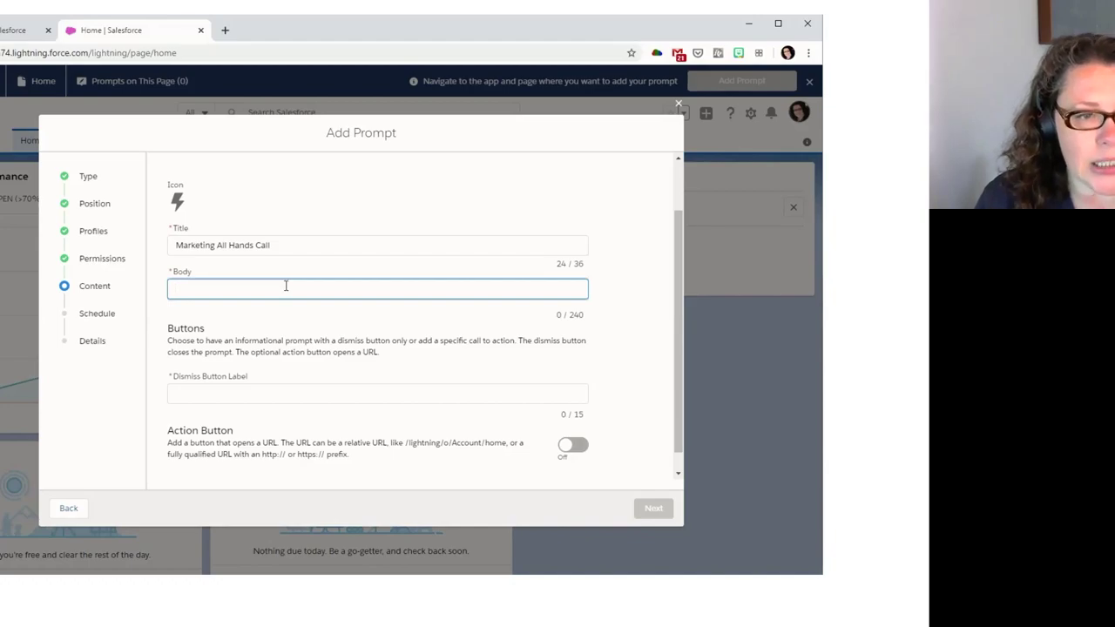
{"action": "type", "text": "Register Now for the Marketing Team All Hands Call on the 25th May. Registration required, see below."}
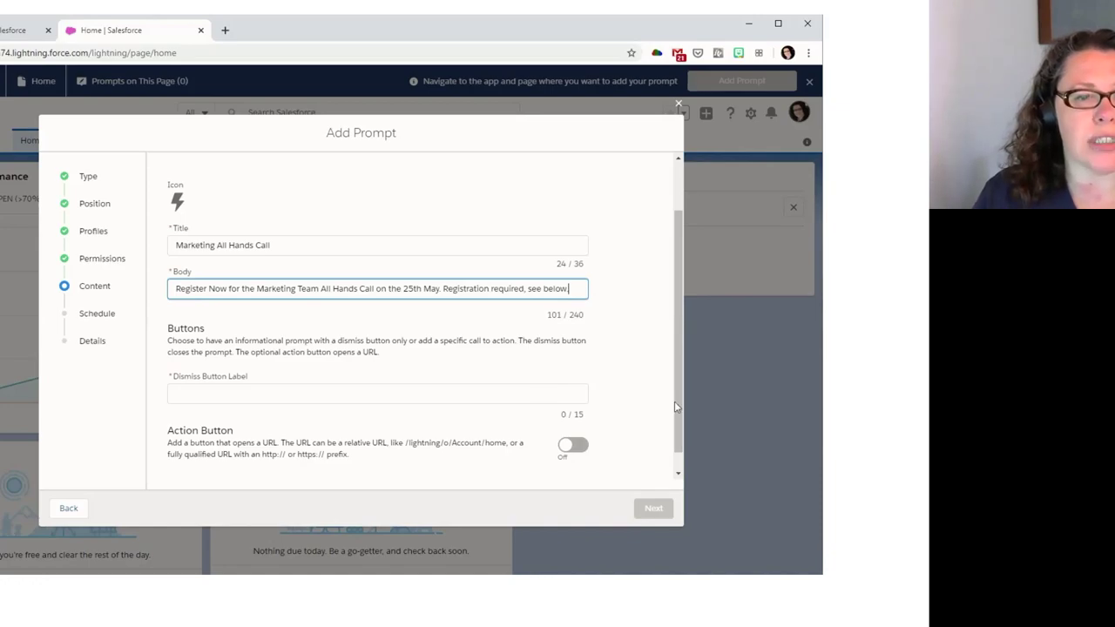
Step: Set the label of the prompt's dismiss button to "Decline"
{"action": "left_click_drag", "start_coordinate": [674, 400], "coordinate": [681, 427]}
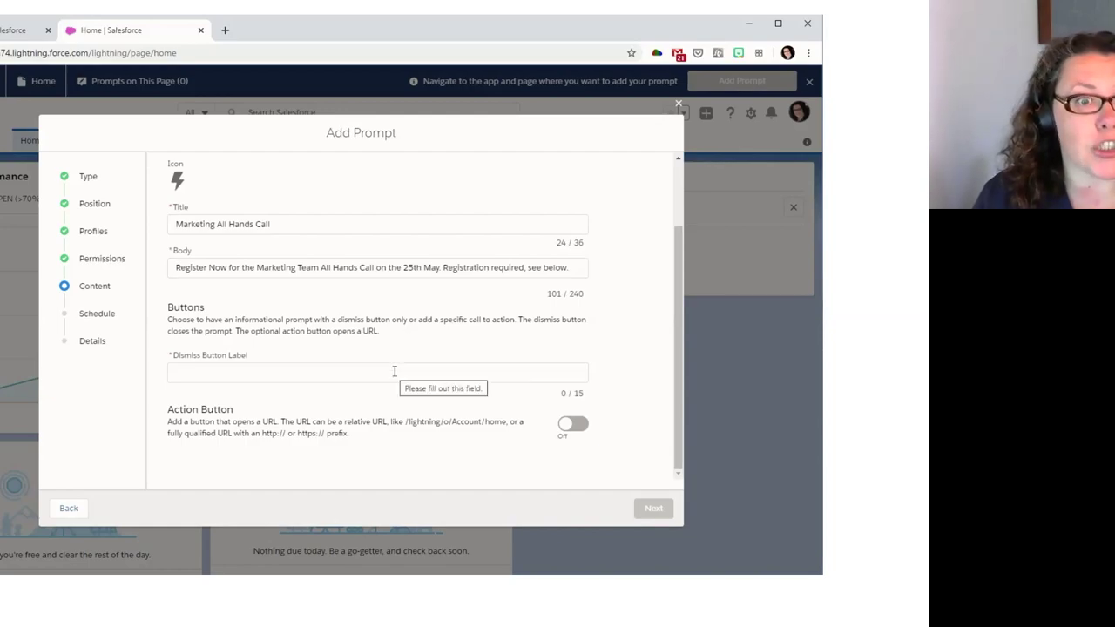
{"action": "left_click", "coordinate": [438, 375]}
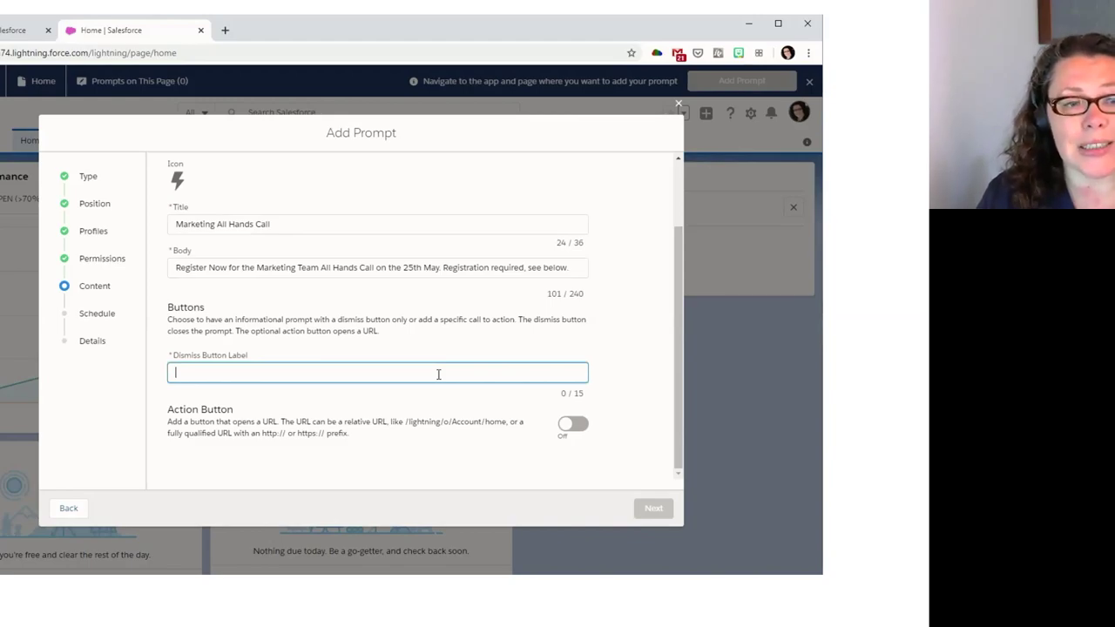
{"action": "type", "text": "Decl"}
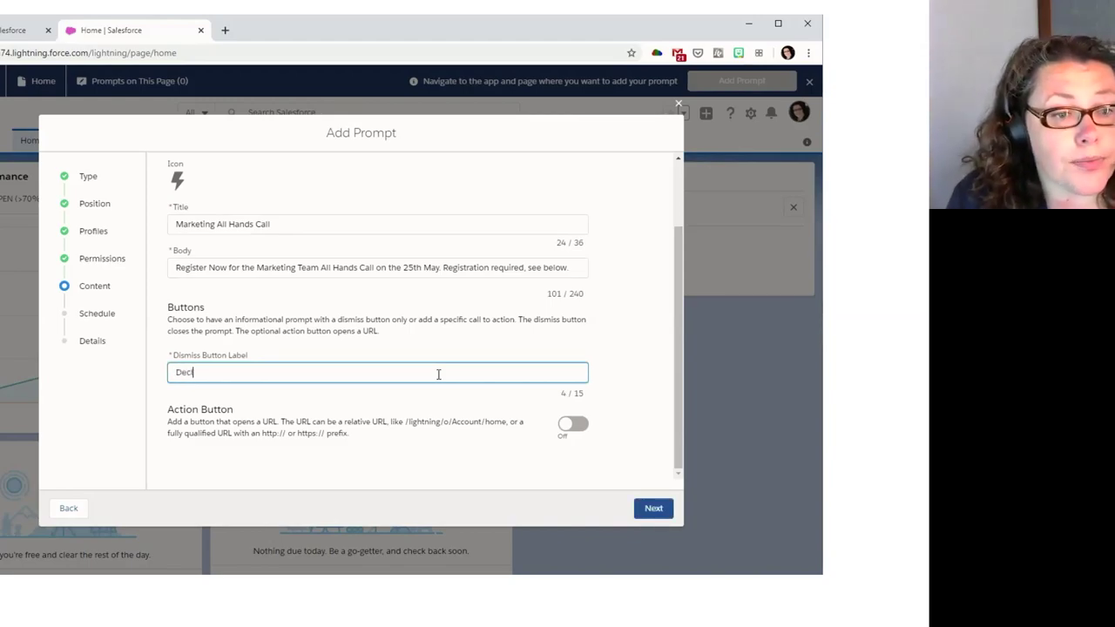
{"action": "type", "text": "ine"}
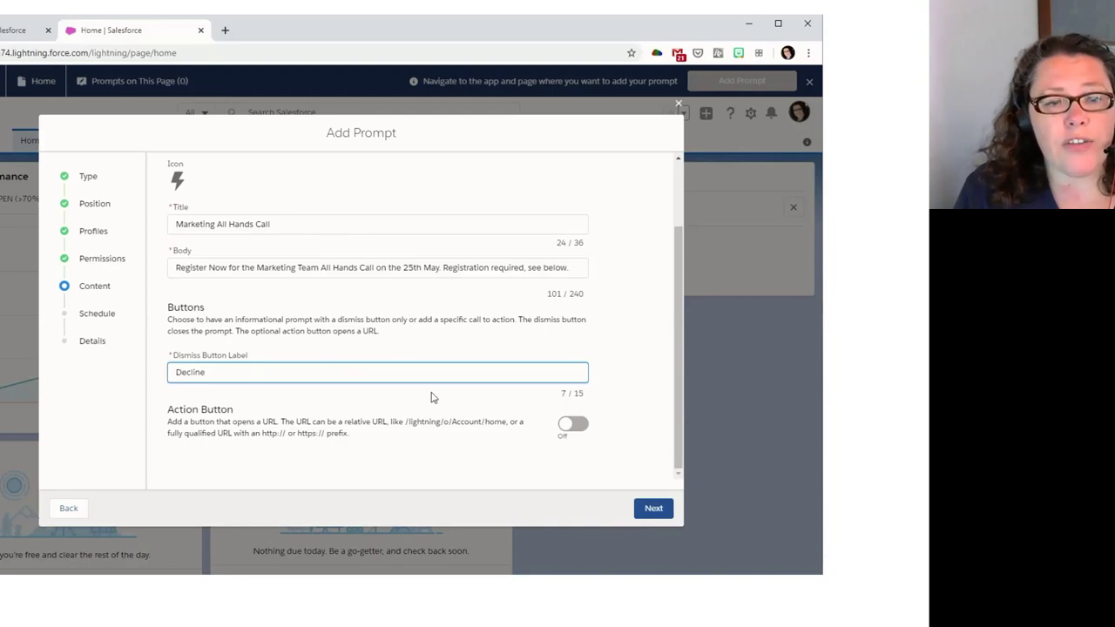
Step: Enable the prompt's optional action button and label it "Register Here"
{"action": "left_click", "coordinate": [574, 425]}
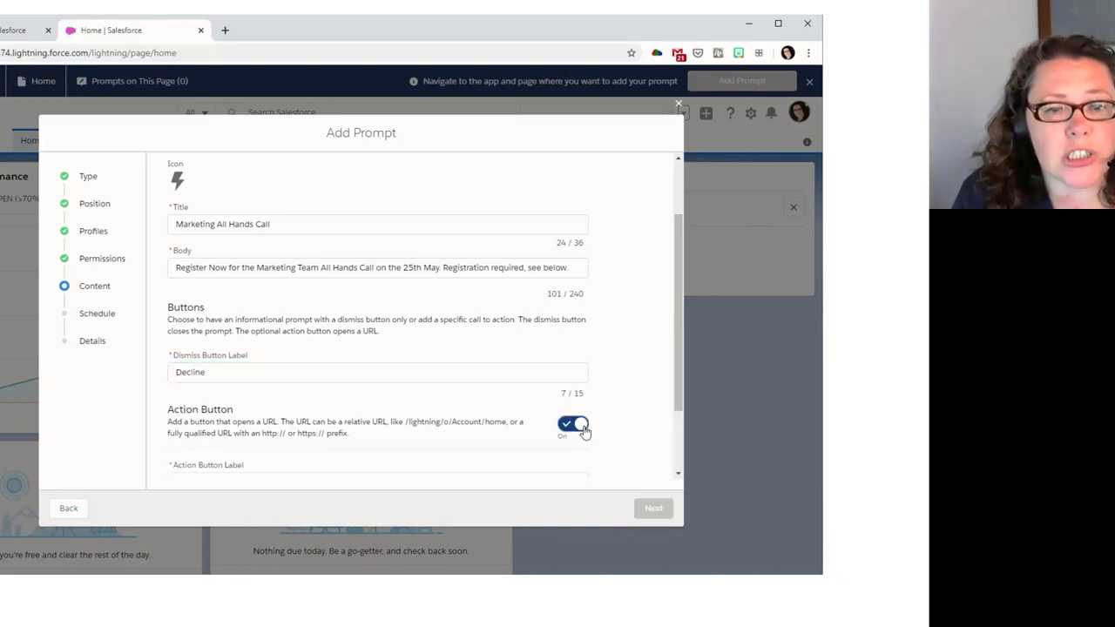
{"action": "left_click_drag", "start_coordinate": [679, 398], "coordinate": [676, 451]}
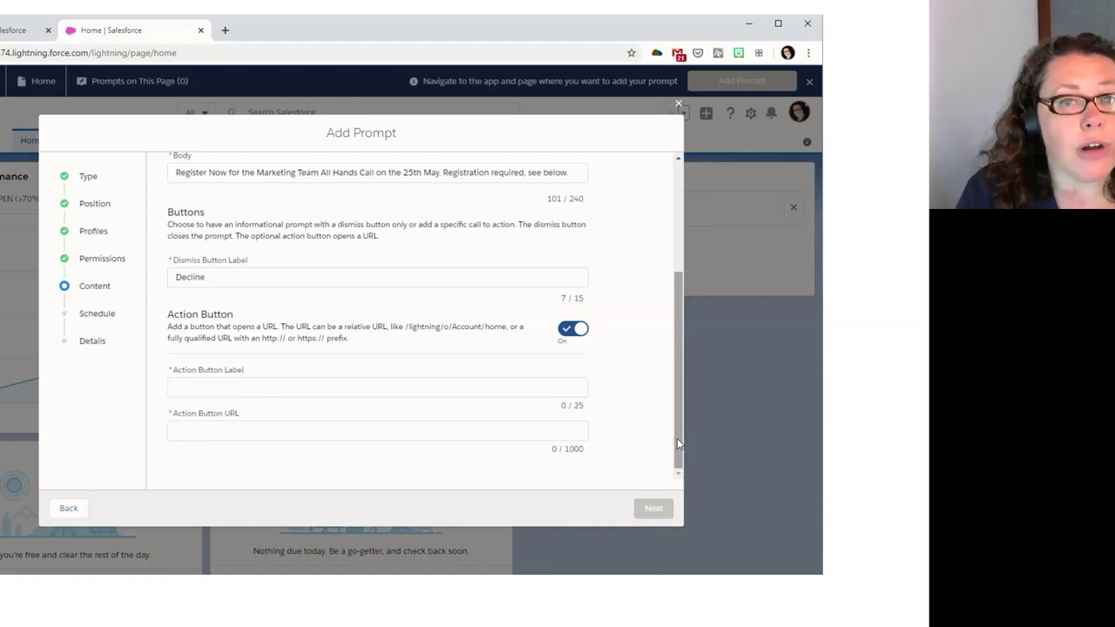
{"action": "left_click", "coordinate": [267, 389]}
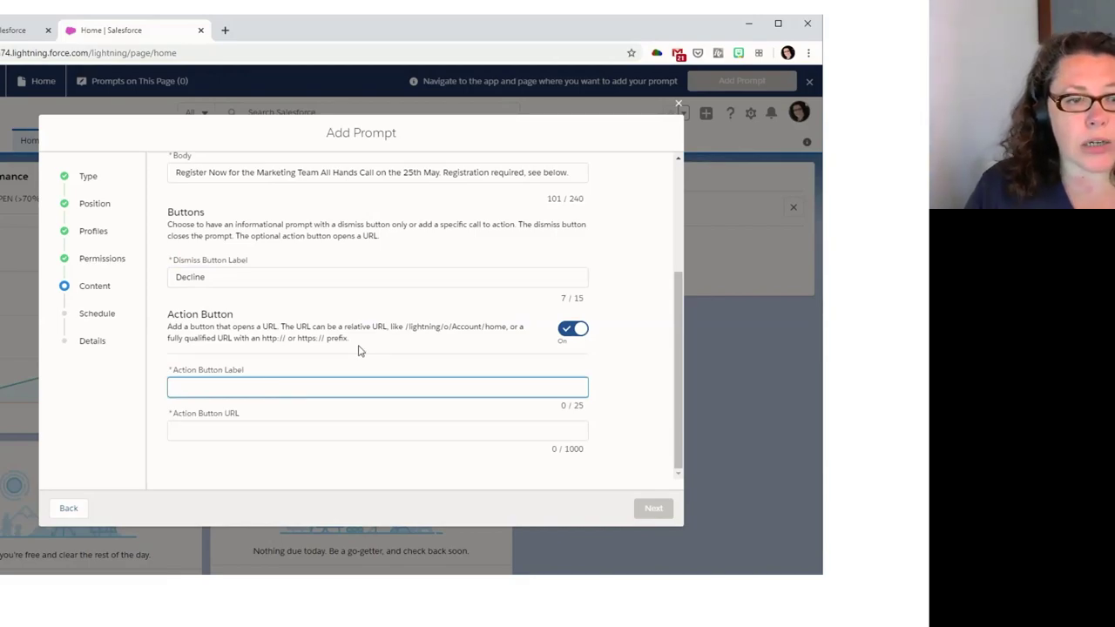
{"action": "type", "text": "Regis"}
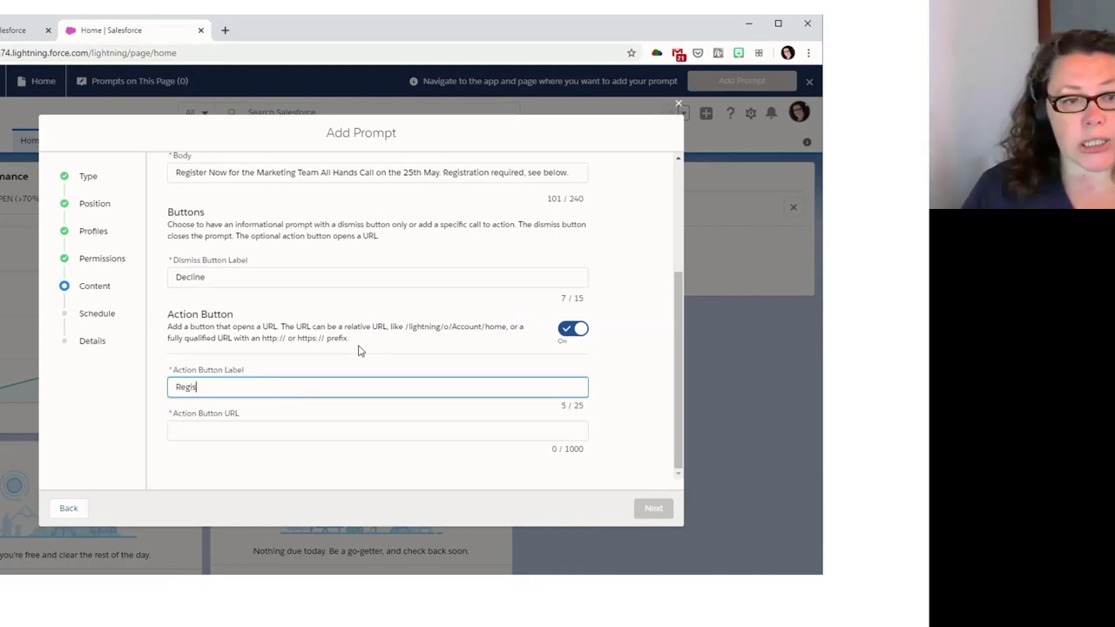
{"action": "type", "text": "ter Here"}
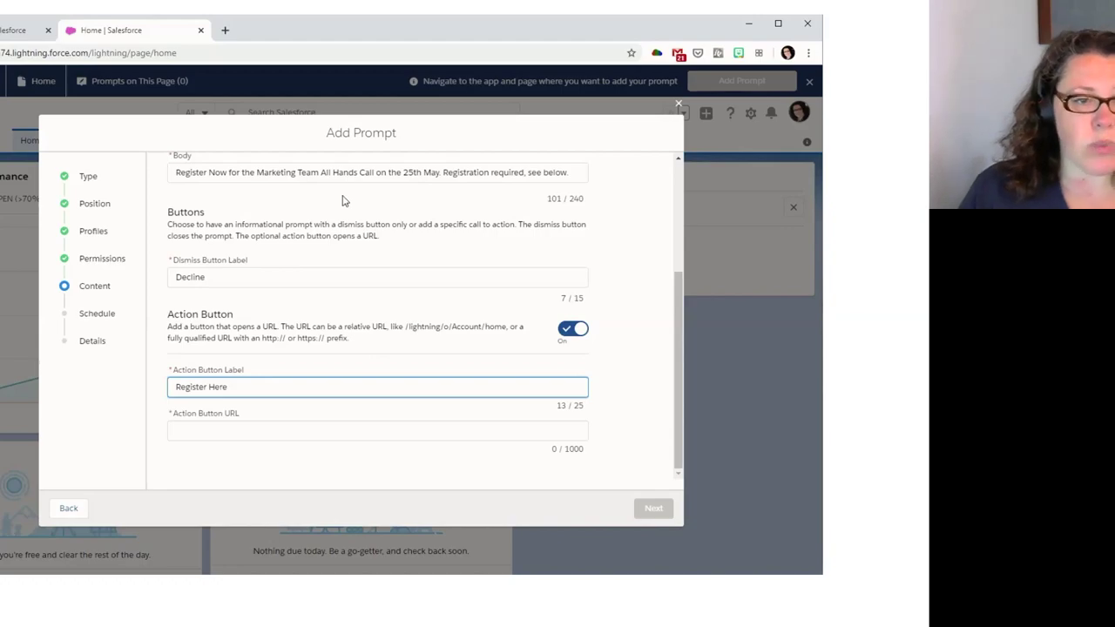
{"action": "left_click", "coordinate": [224, 419]}
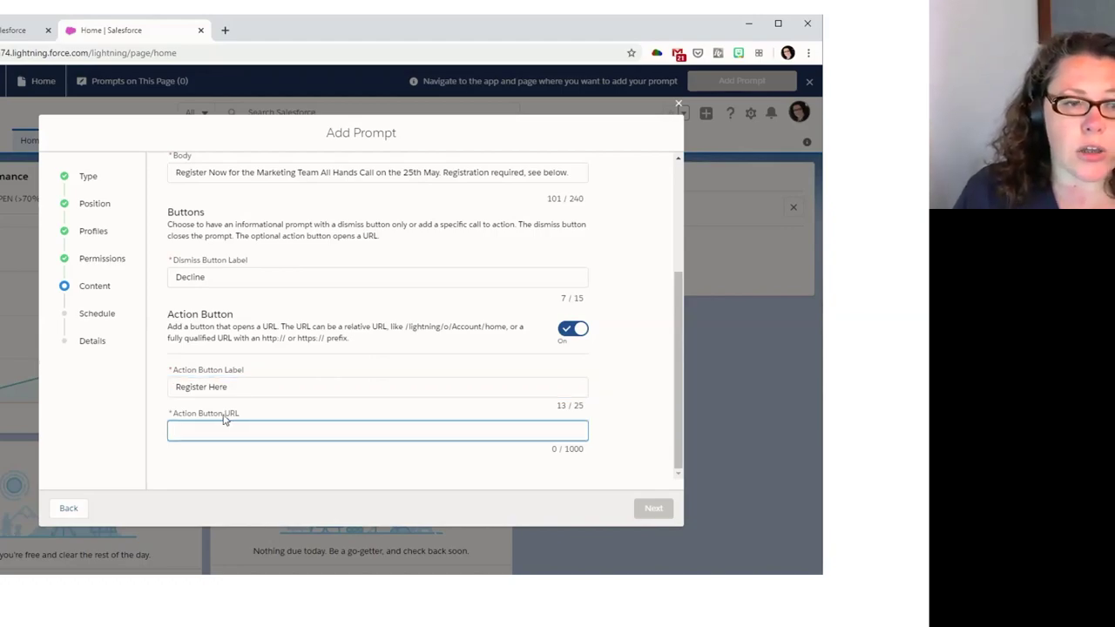
{"action": "type", "text": "https"}
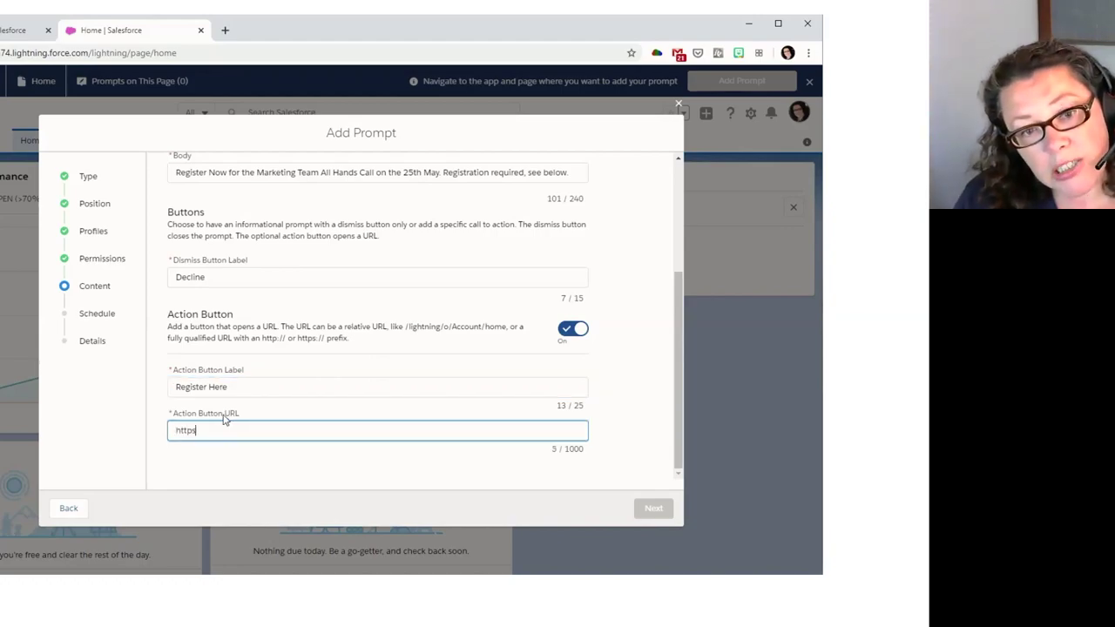
{"action": "type", "text": "://"}
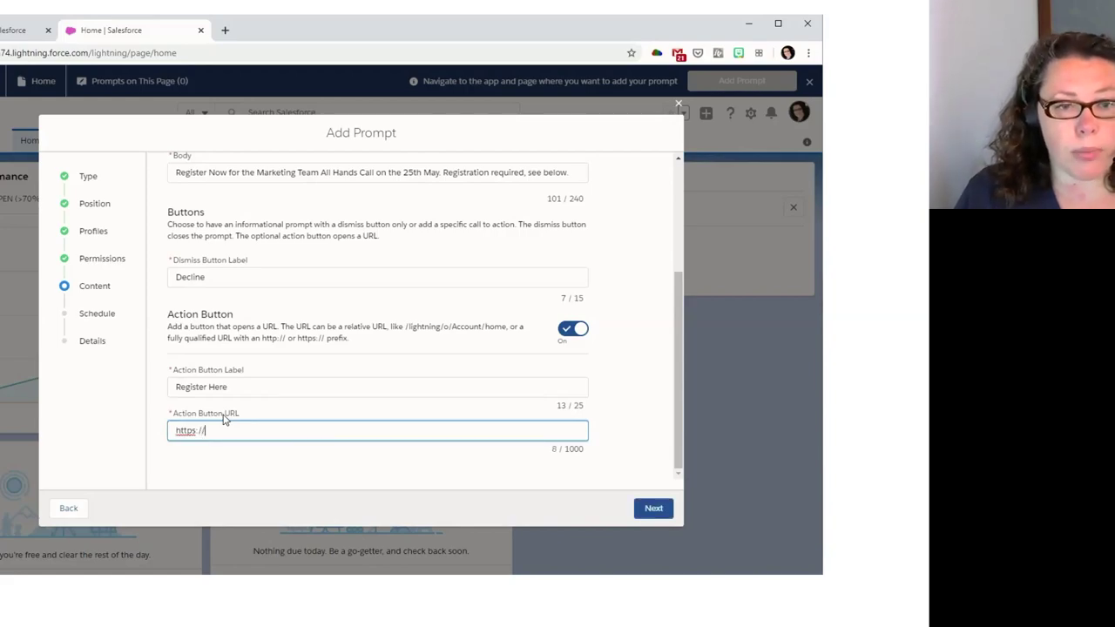
{"action": "type", "text": "zoom"}
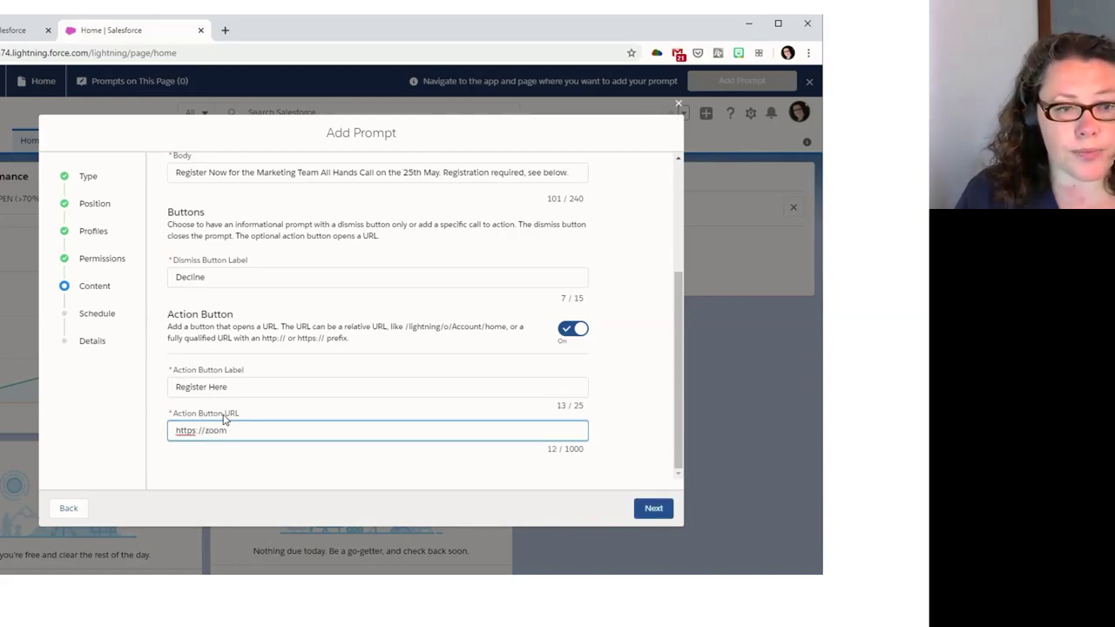
{"action": "type", "text": ".eu"}
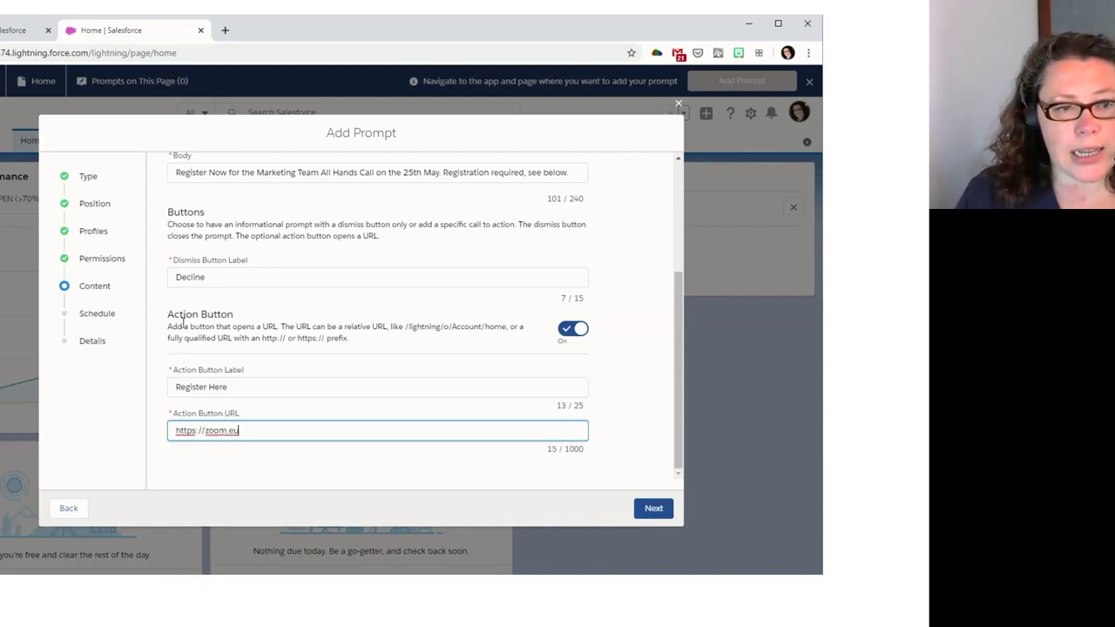
{"action": "left_click", "coordinate": [318, 471]}
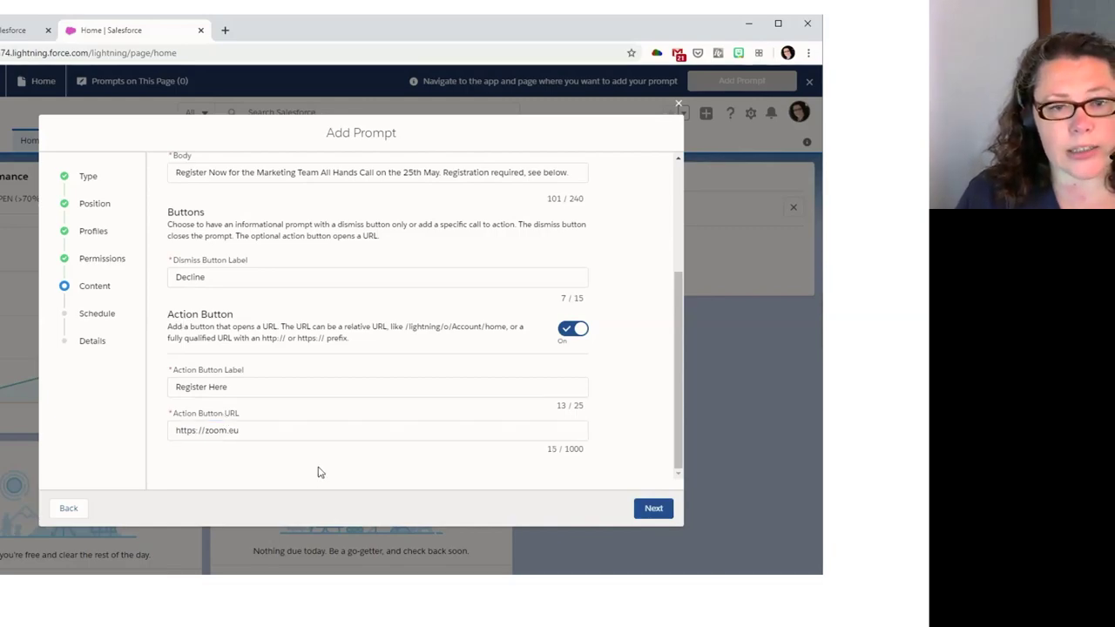
{"action": "left_click", "coordinate": [653, 509]}
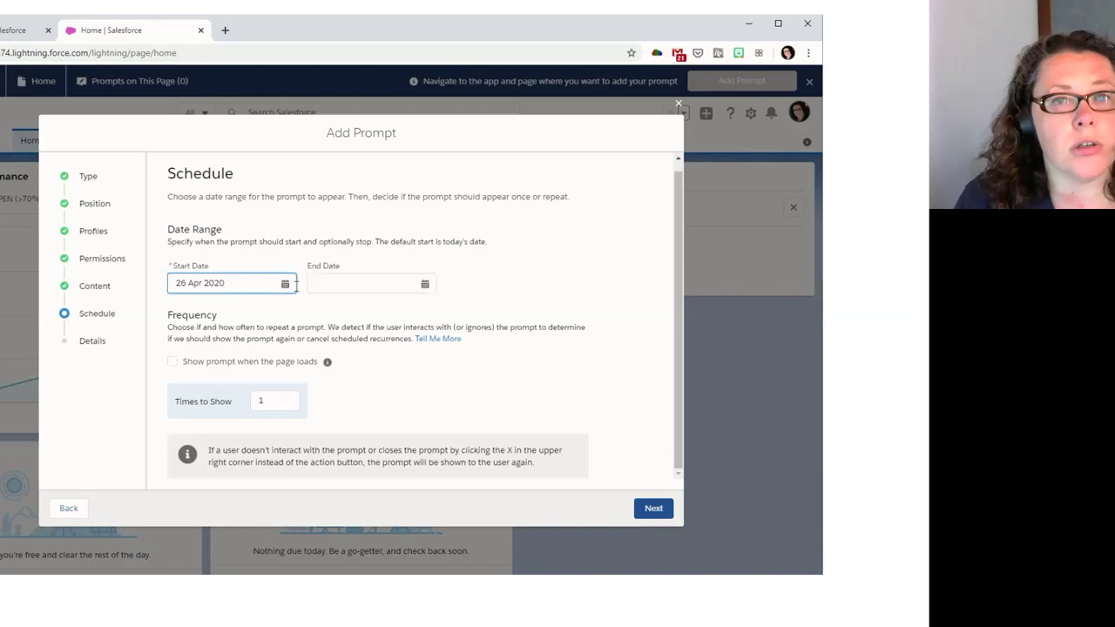
Step: Schedule the prompt with a start date of 16 May 2020 and an end date of 25 May 2020
{"action": "left_click", "coordinate": [295, 283]}
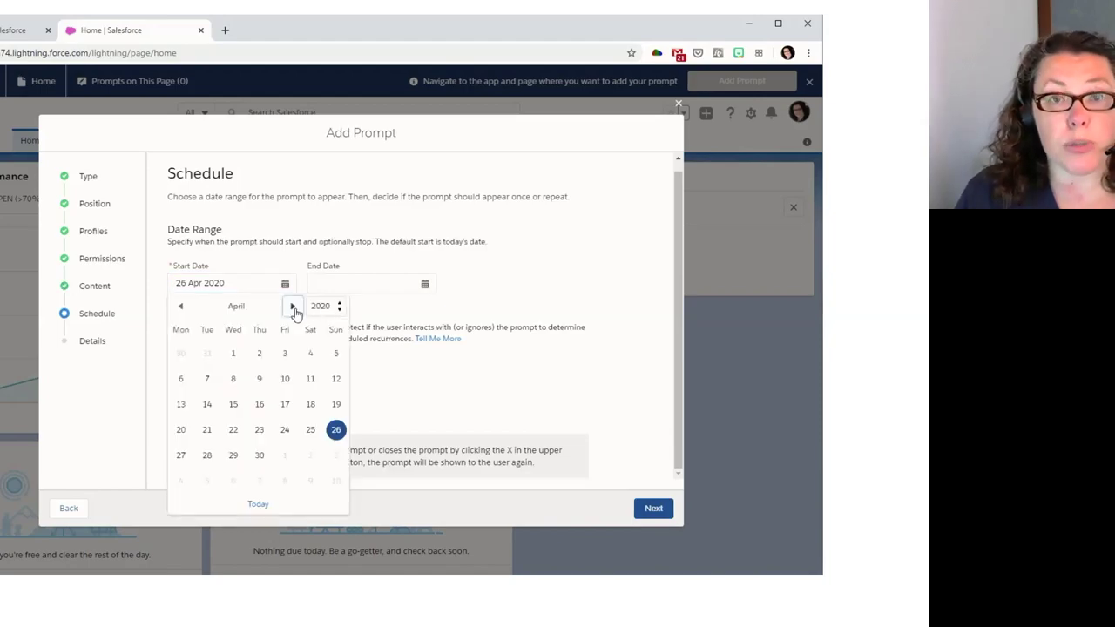
{"action": "left_click", "coordinate": [294, 308]}
{"action": "left_click", "coordinate": [311, 406]}
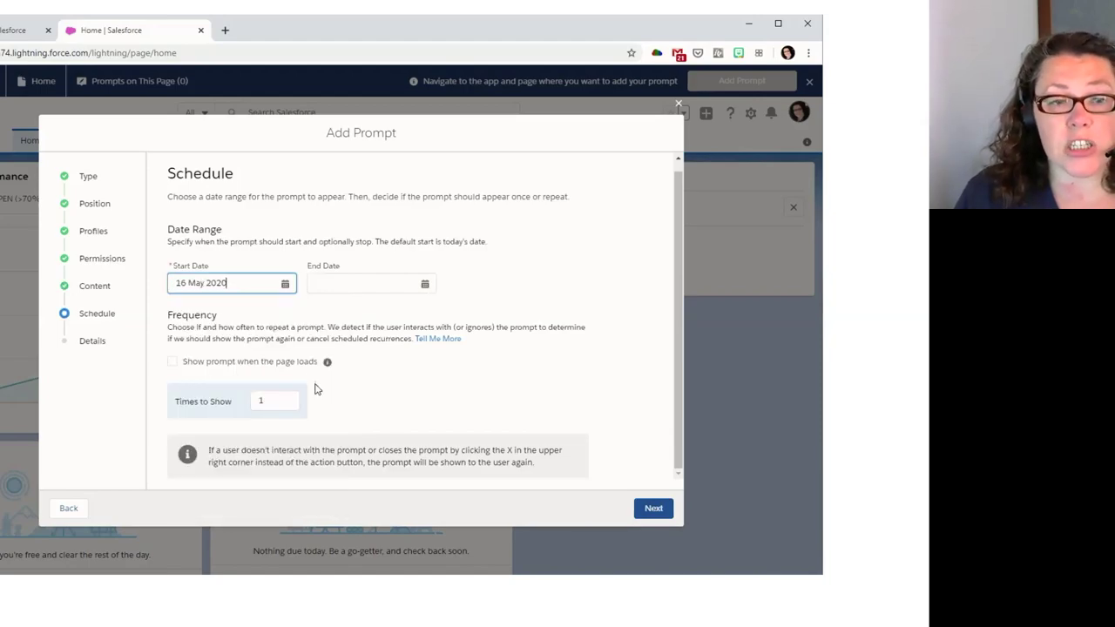
{"action": "left_click", "coordinate": [427, 286]}
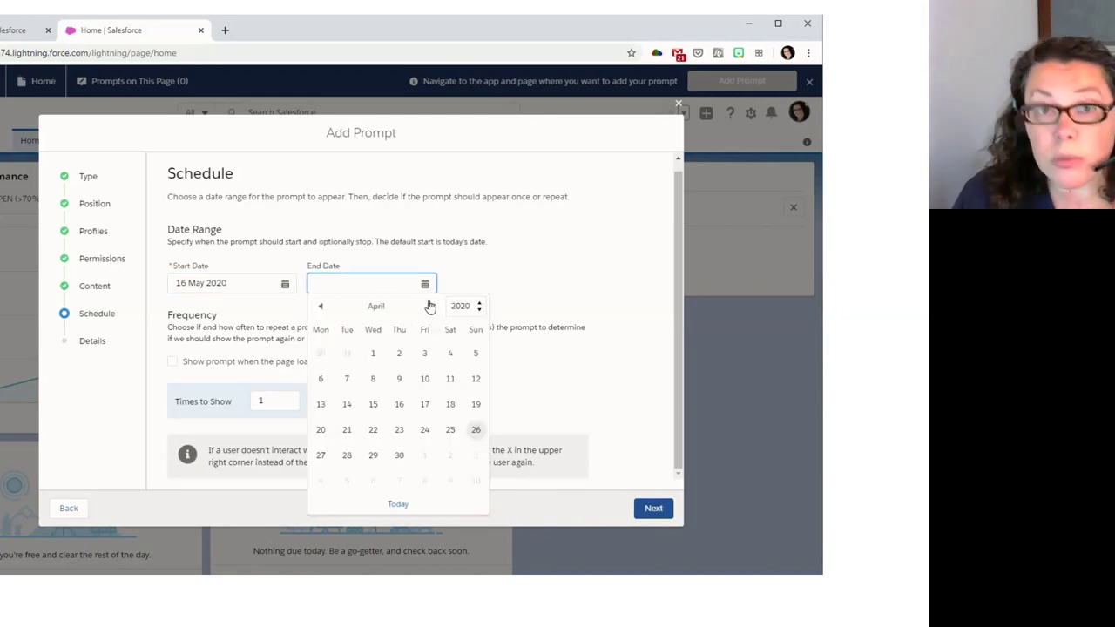
{"action": "left_click", "coordinate": [430, 306]}
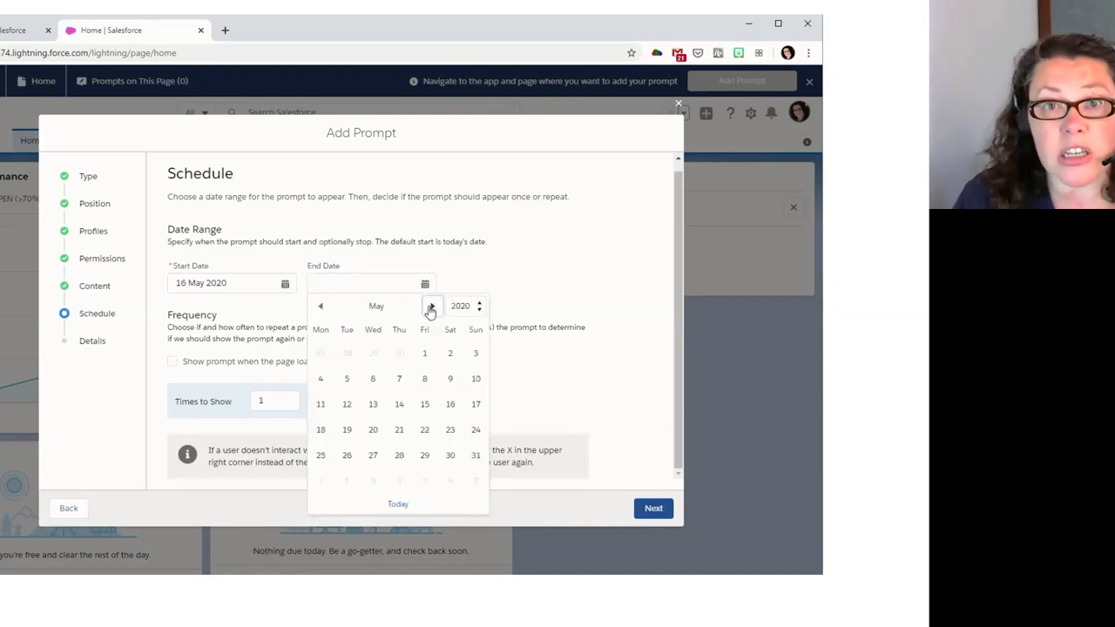
{"action": "left_click", "coordinate": [320, 457]}
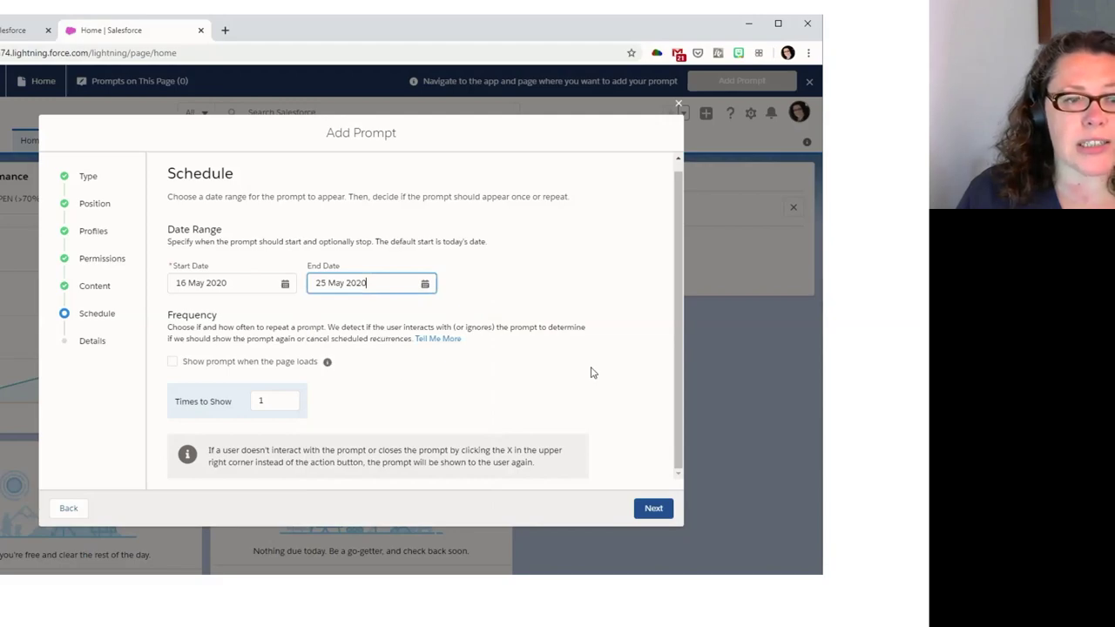
{"action": "left_click", "coordinate": [646, 387]}
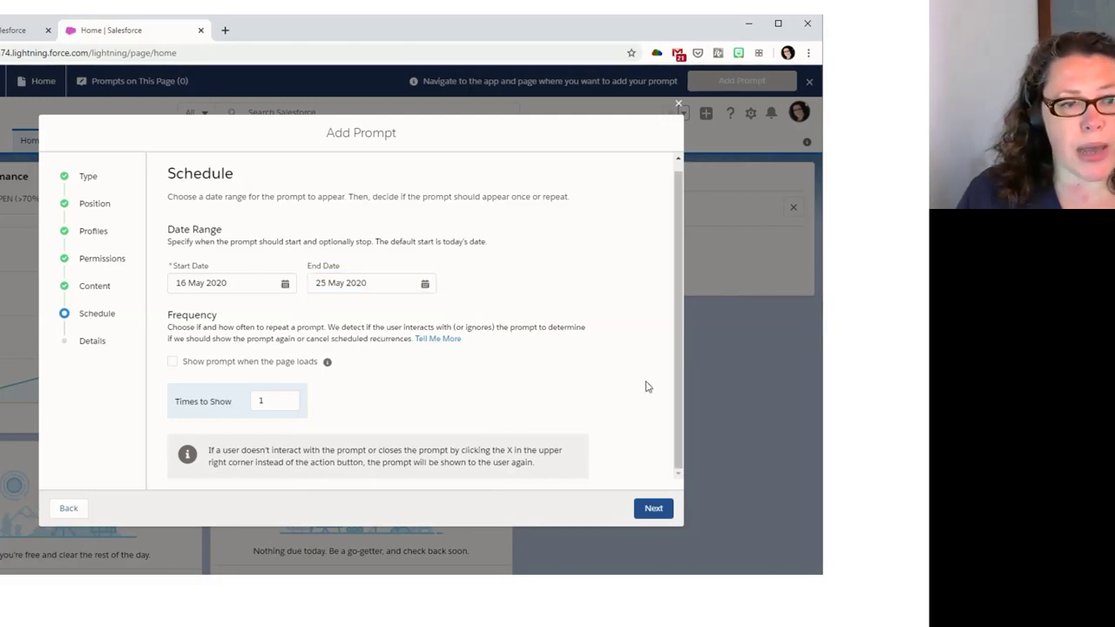
Step: Set the prompt to show 7 times and continue to its details
{"action": "left_click", "coordinate": [287, 406]}
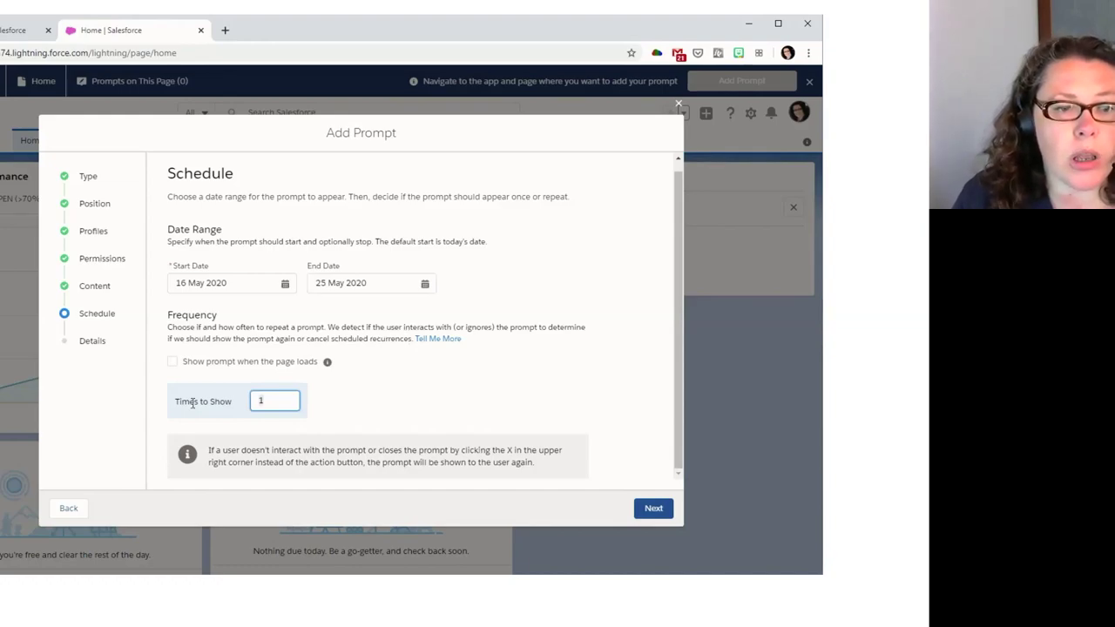
{"action": "key", "text": "BackSpace"}
{"action": "type", "text": "7"}
{"action": "left_click", "coordinate": [534, 392]}
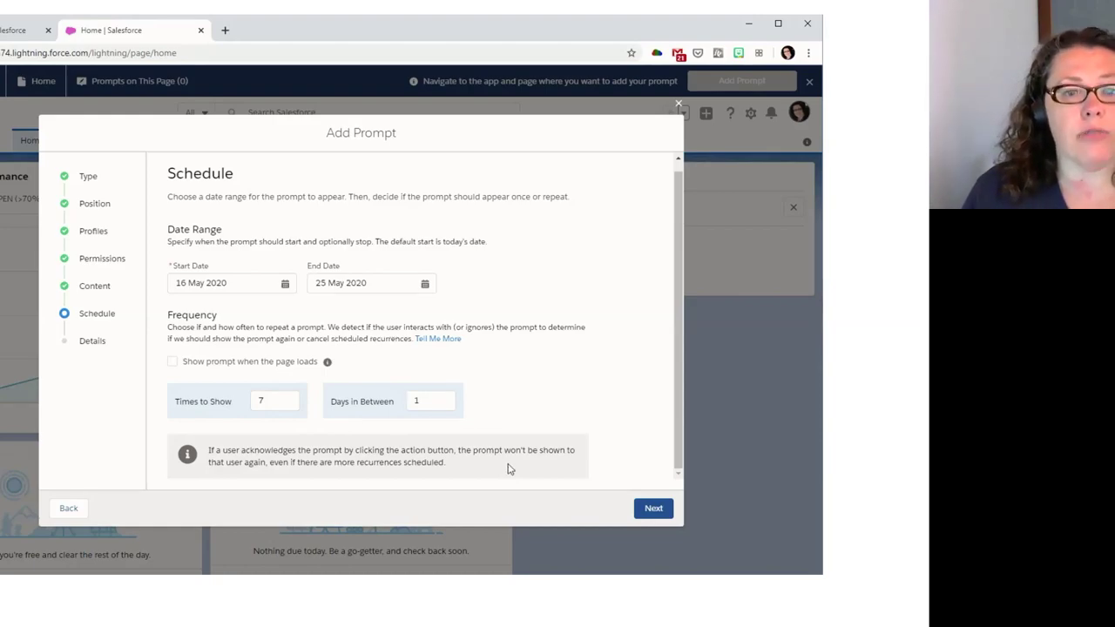
{"action": "left_click", "coordinate": [654, 509]}
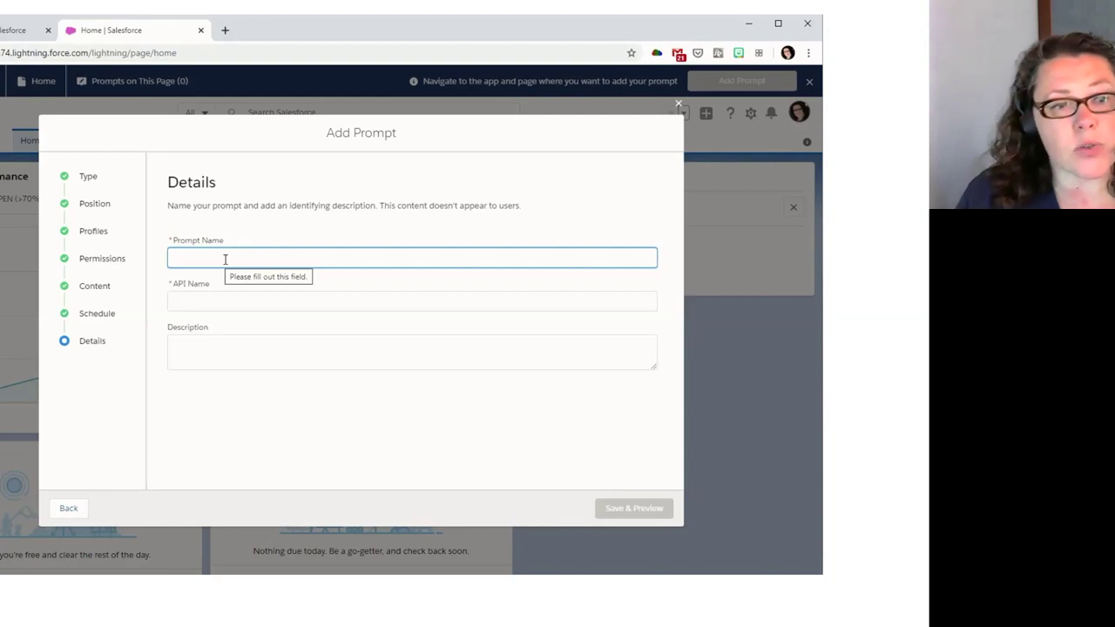
Step: Name the prompt "Marketing All Hands Call"
{"action": "type", "text": "Marketing"}
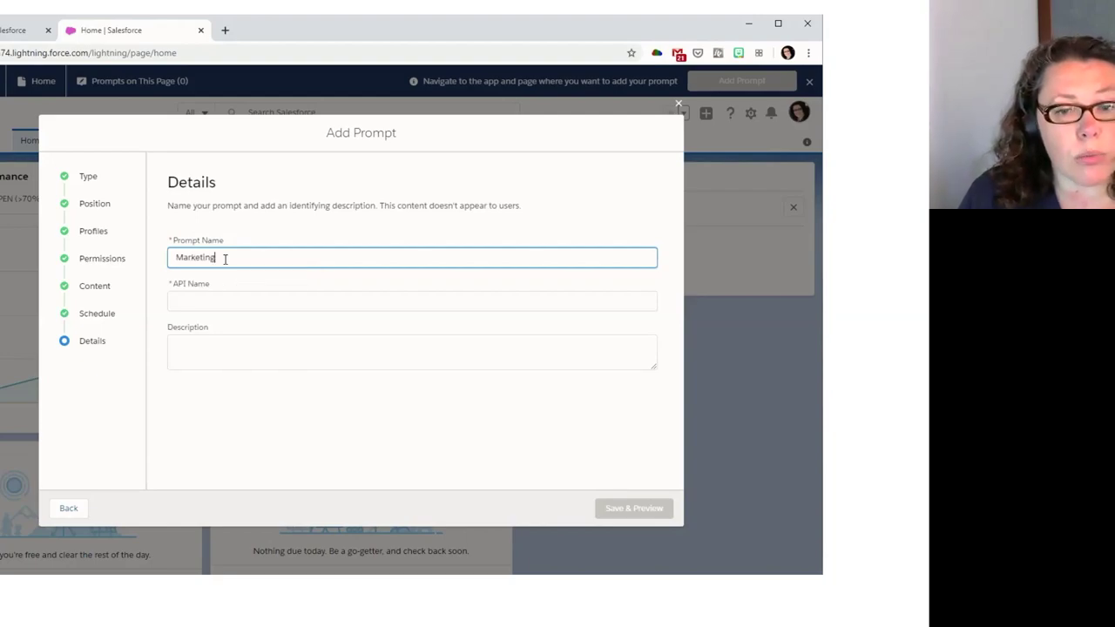
{"action": "type", "text": " AIl Hands "}
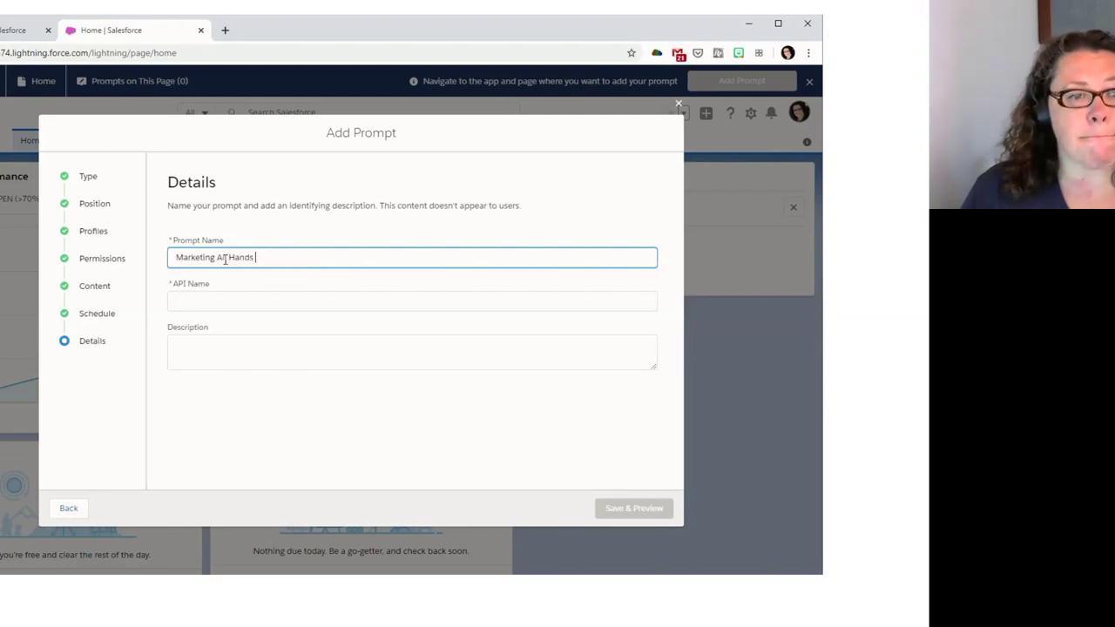
{"action": "type", "text": "Call"}
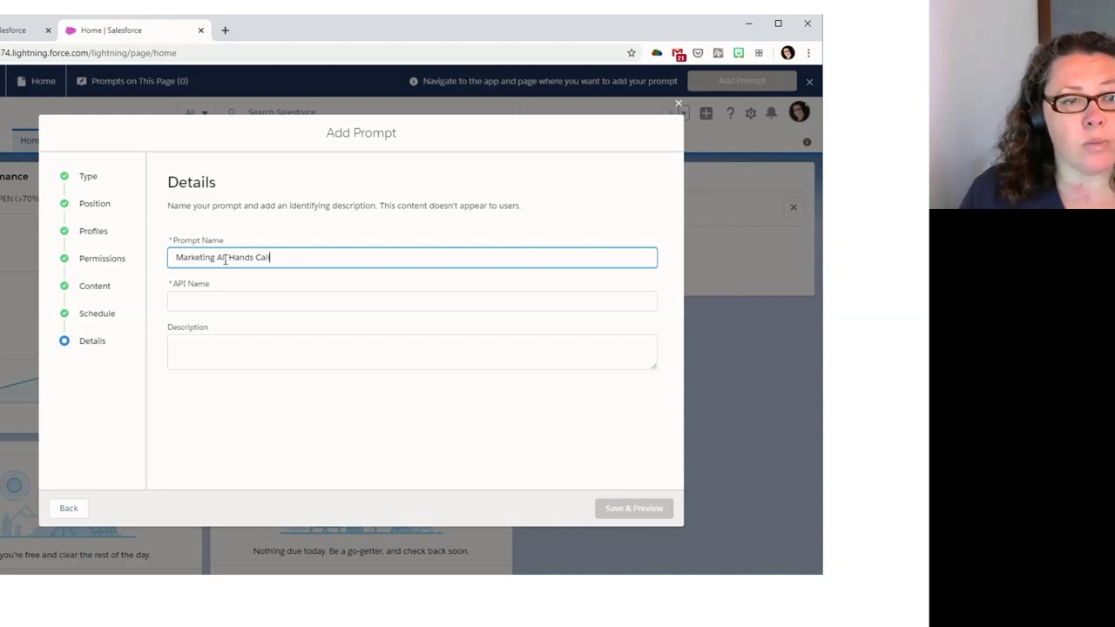
Step: Add the description "Prompt for Marketing Users to sign up for all hands call - can be edited and reused for each call." and save the prompt
{"action": "left_click", "coordinate": [236, 343]}
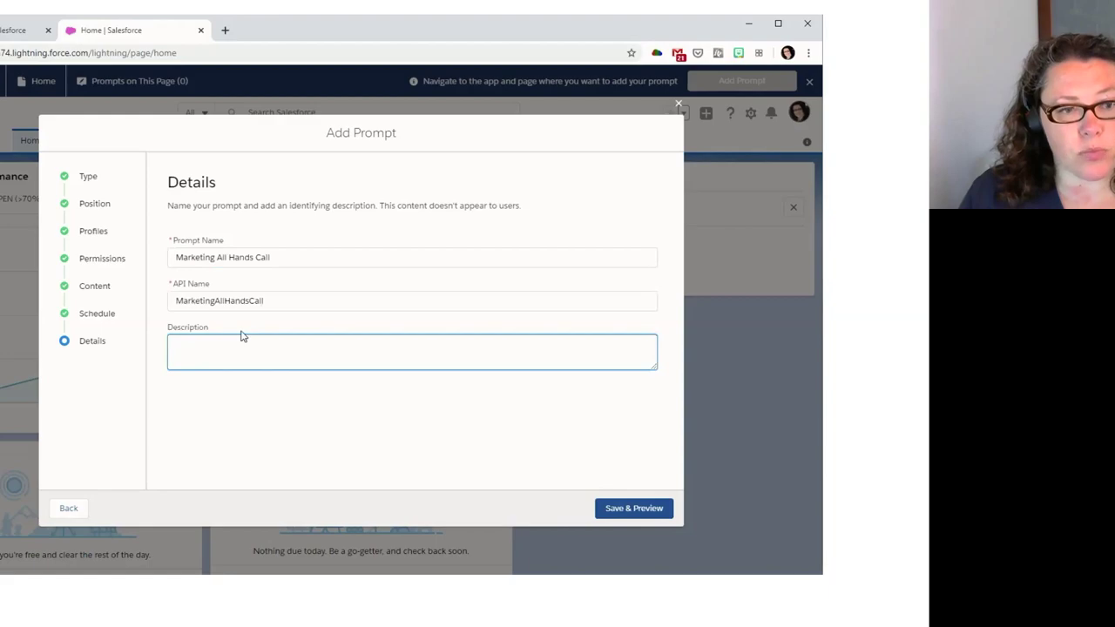
{"action": "type", "text": "Prompt for"}
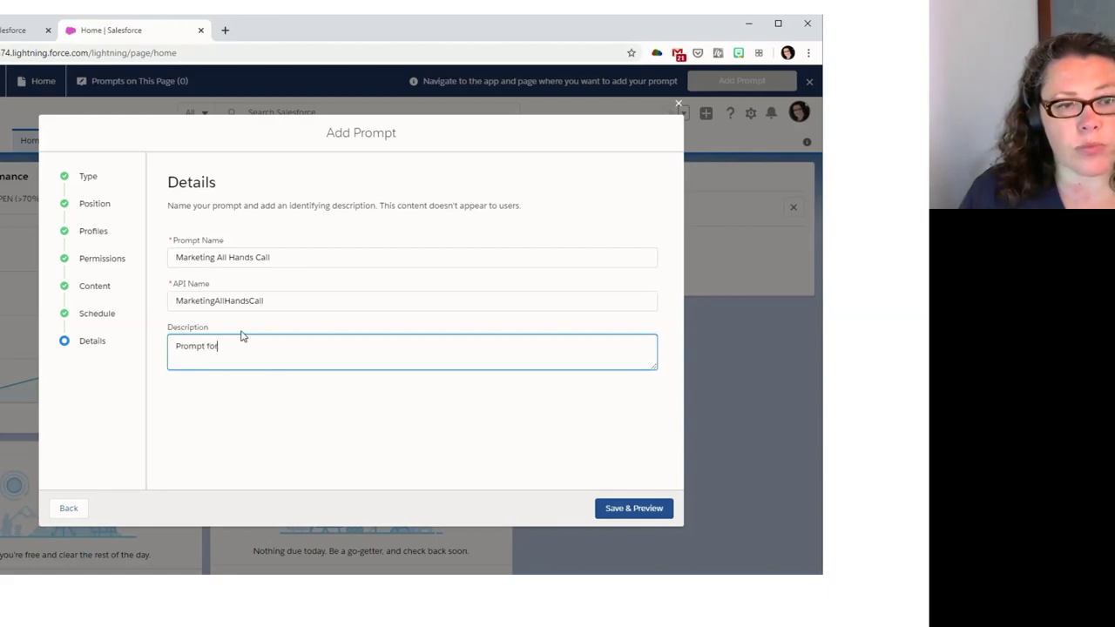
{"action": "type", "text": " Marketing"}
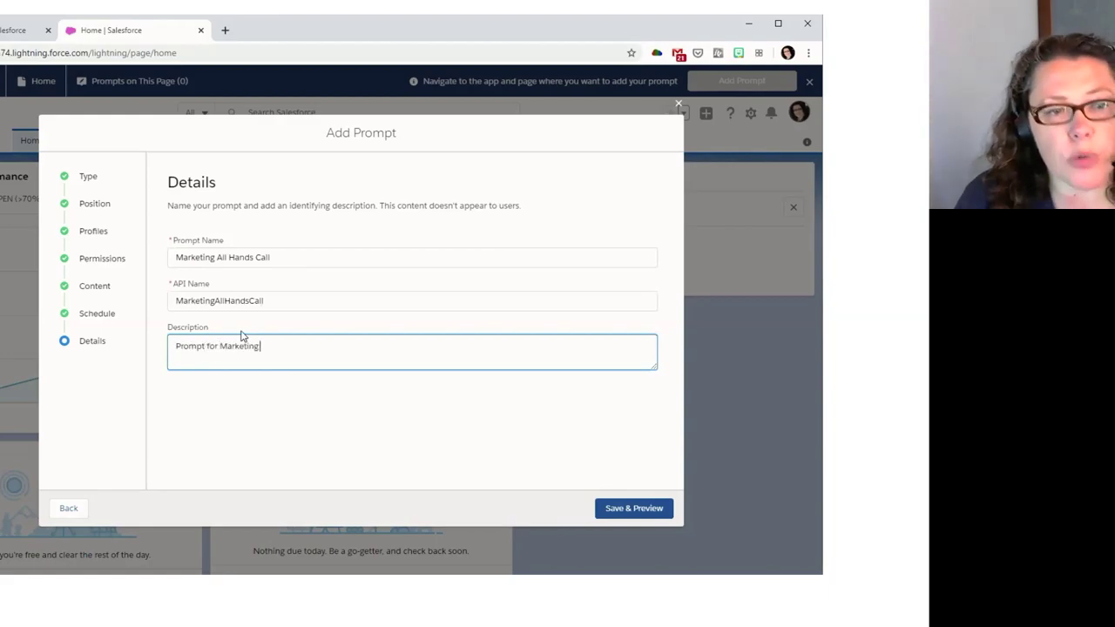
{"action": "type", "text": " Users to"}
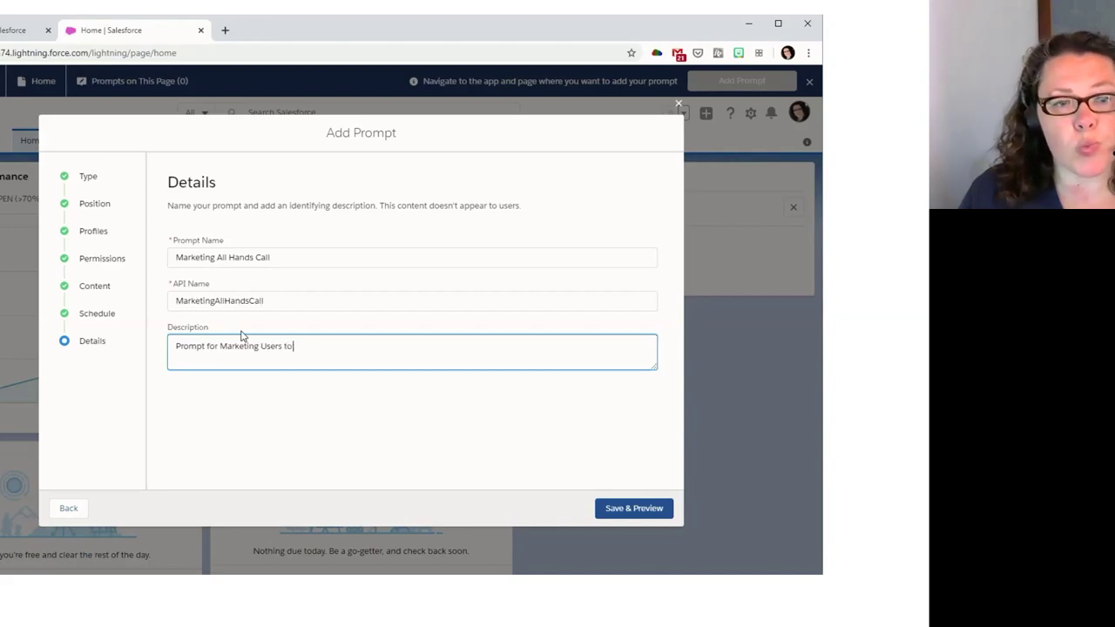
{"action": "type", "text": " sign up for"}
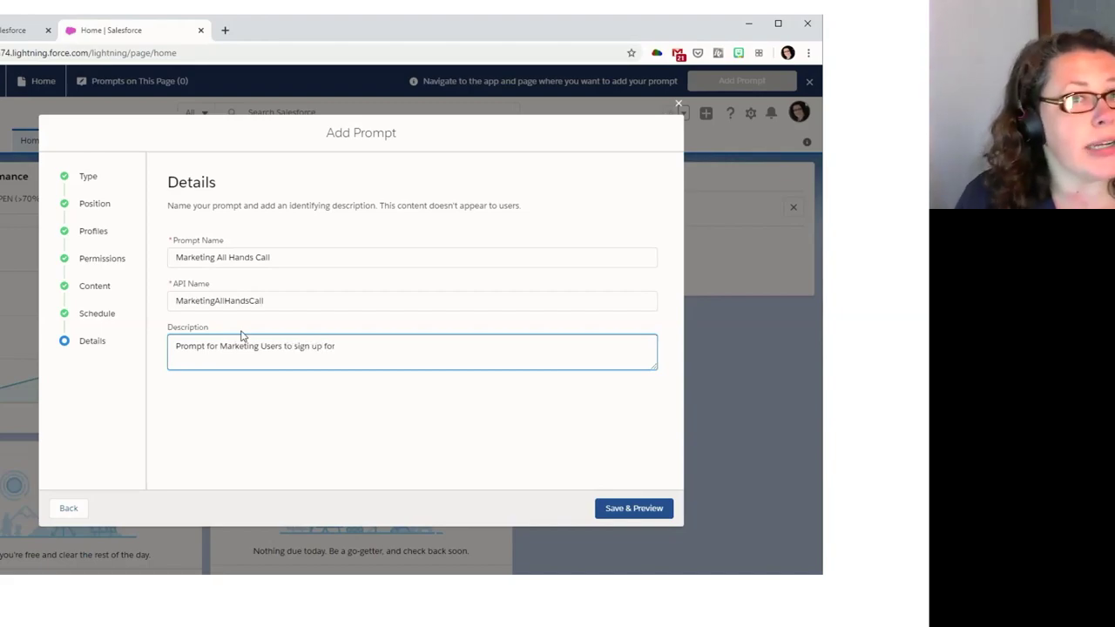
{"action": "type", "text": " all hands call "}
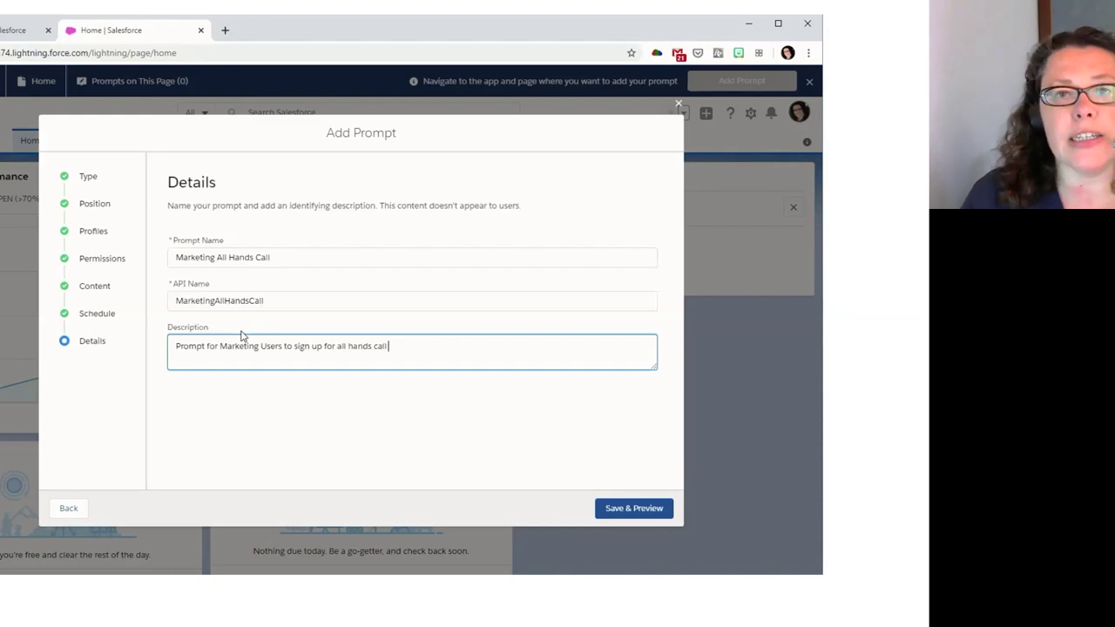
{"action": "type", "text": "- can be edi"}
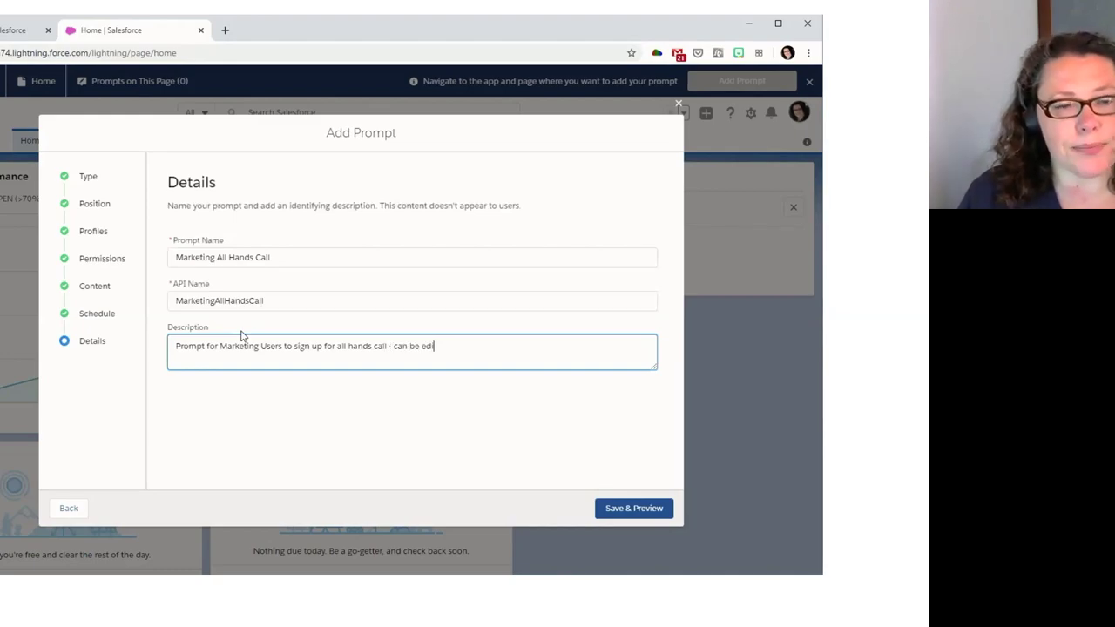
{"action": "type", "text": "ted"}
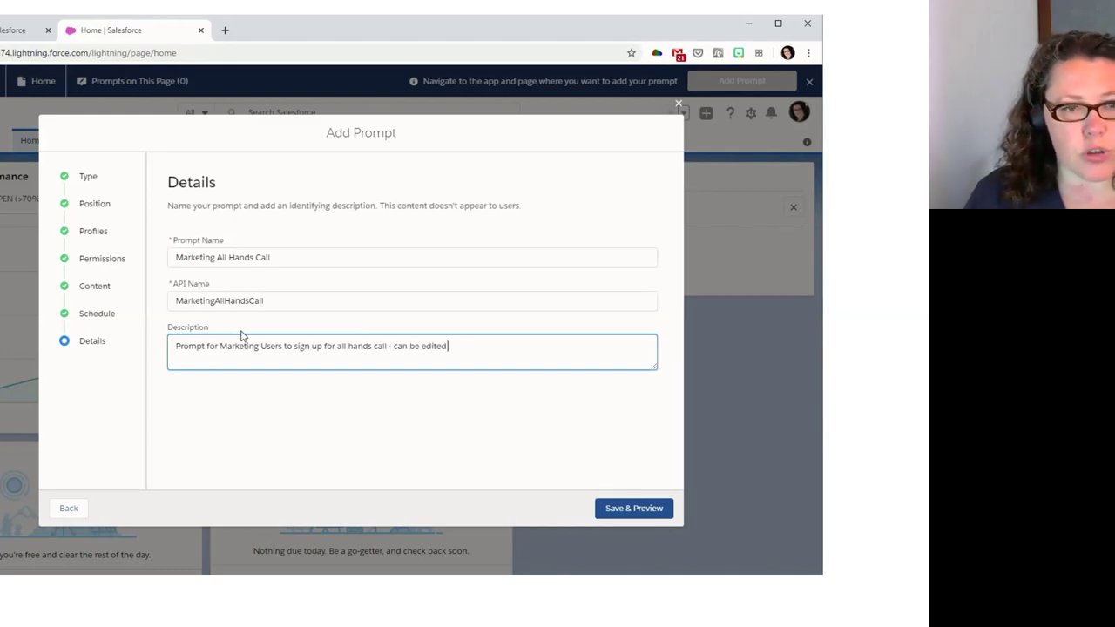
{"action": "type", "text": " and reused"}
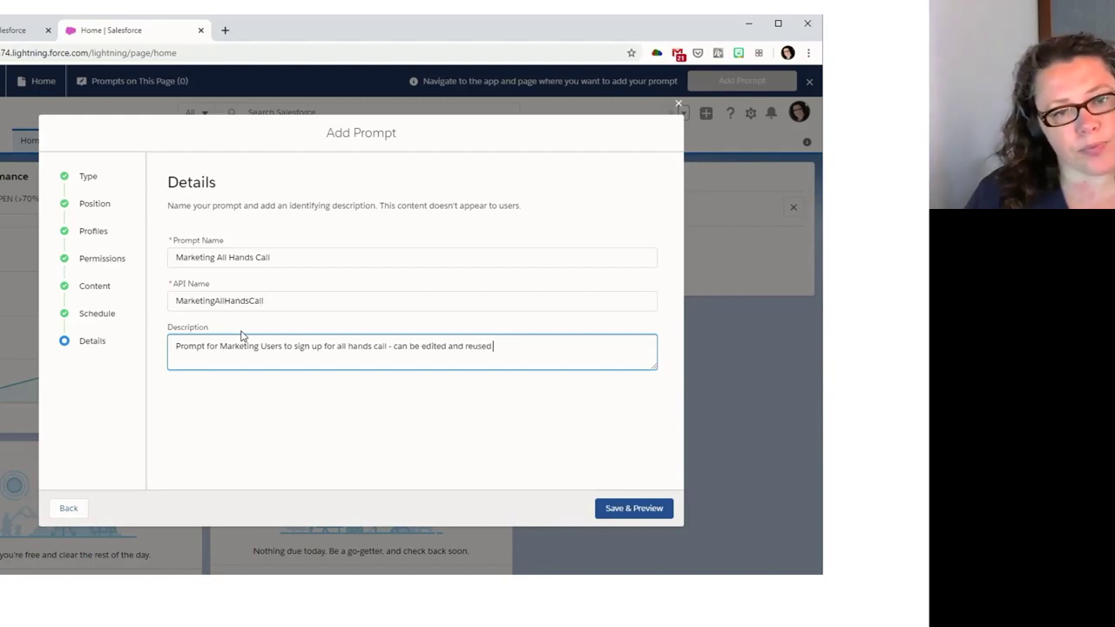
{"action": "type", "text": " for all"}
{"action": "key", "text": "BackSpace"}
{"action": "key", "text": "BackSpace"}
{"action": "key", "text": "BackSpace"}
{"action": "type", "text": "each"}
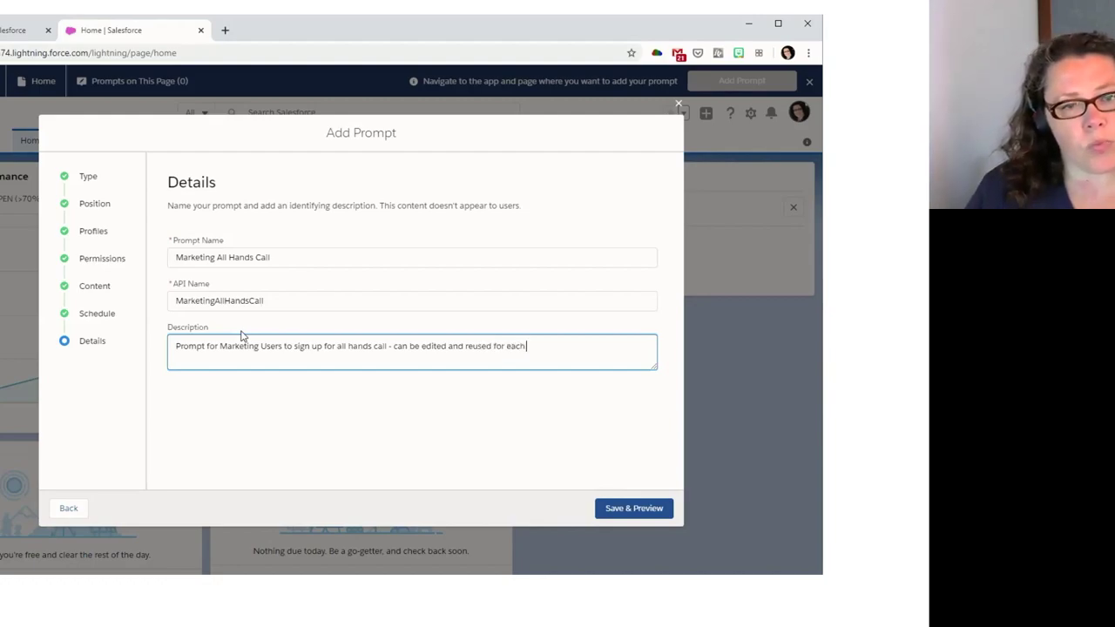
{"action": "type", "text": " call."}
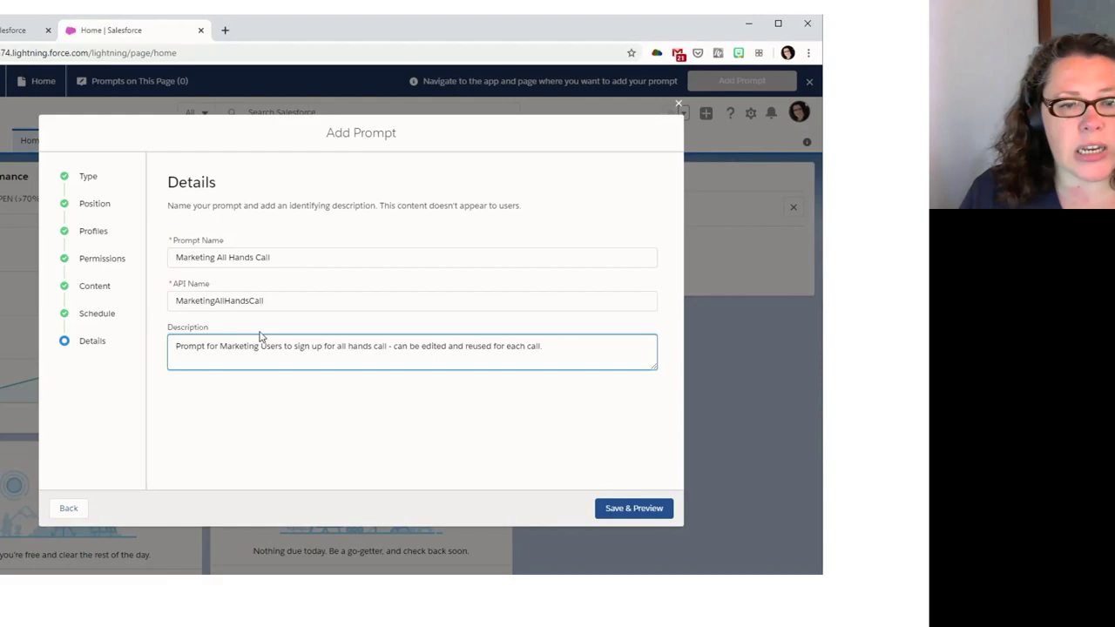
{"action": "left_click", "coordinate": [633, 510]}
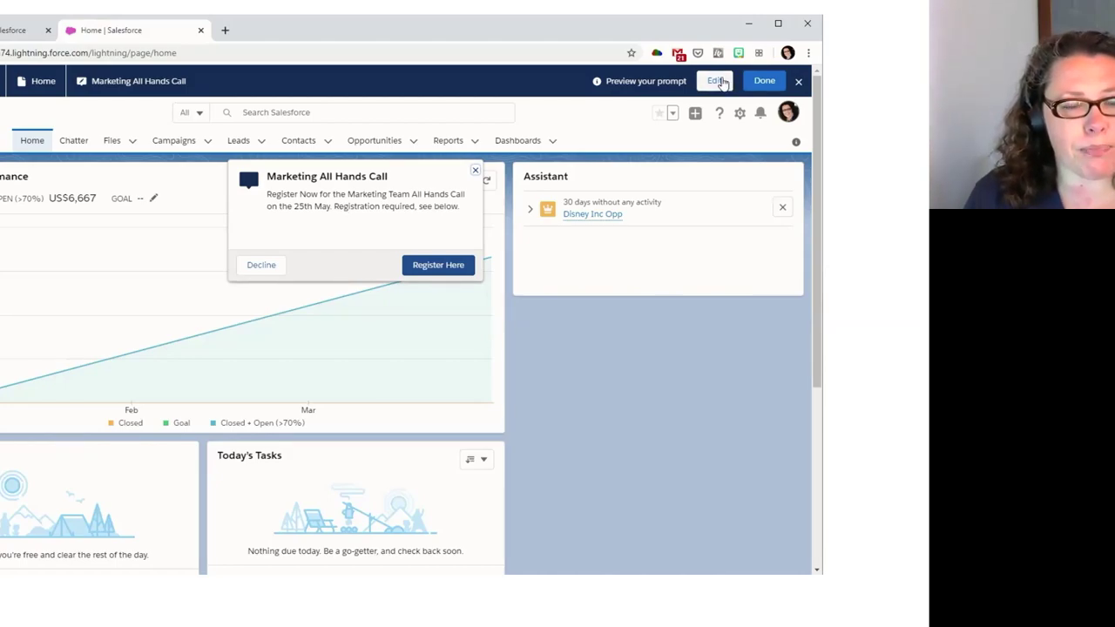
Step: Reopen the prompt for editing and insert "at 11am BST" after "25th May" in its body text
{"action": "left_click", "coordinate": [719, 81]}
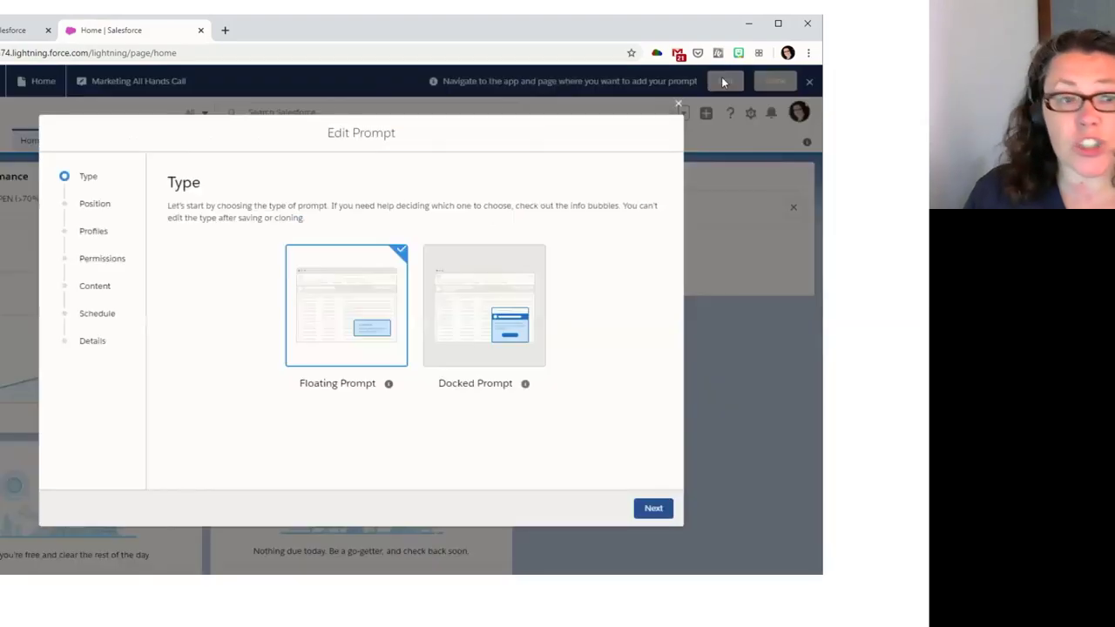
{"action": "left_click", "coordinate": [655, 509]}
{"action": "left_click", "coordinate": [655, 509]}
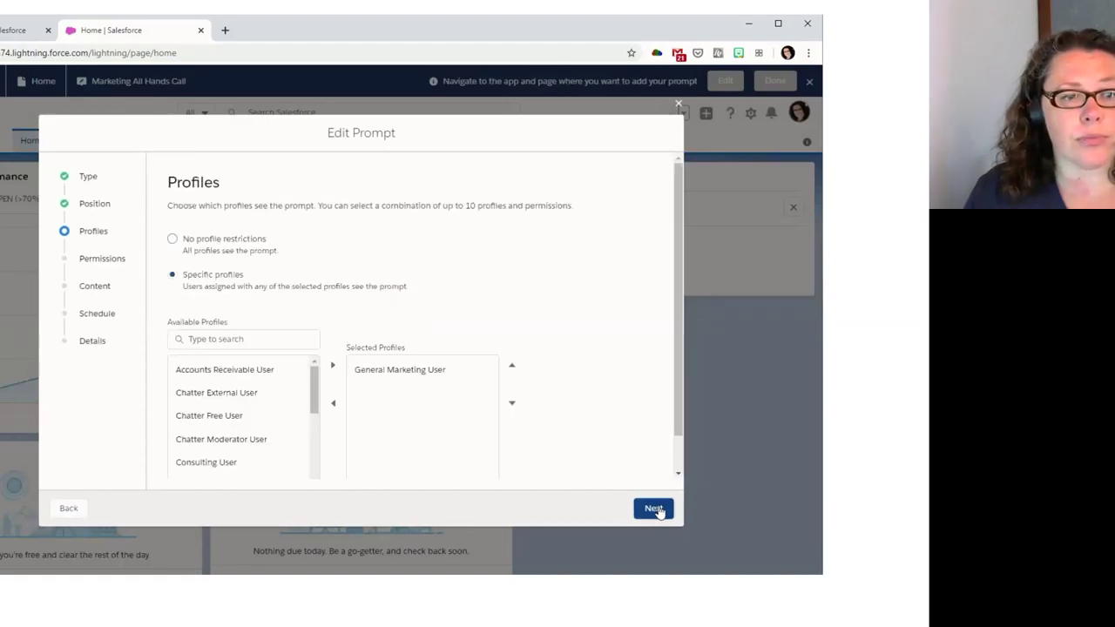
{"action": "left_click", "coordinate": [655, 508]}
{"action": "left_click", "coordinate": [655, 508]}
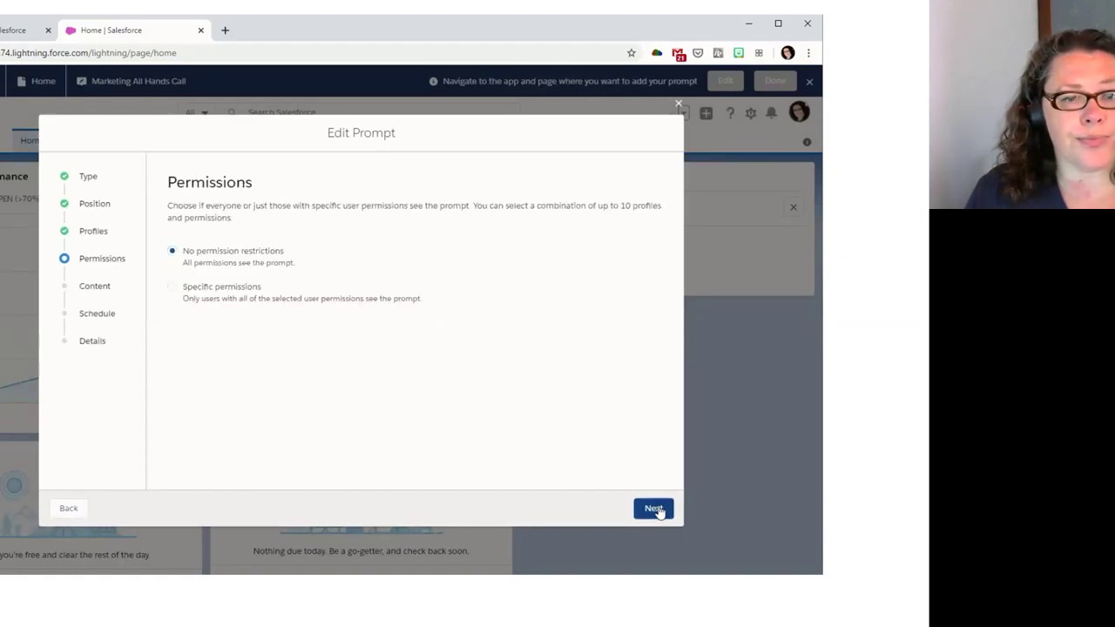
{"action": "left_click", "coordinate": [565, 353]}
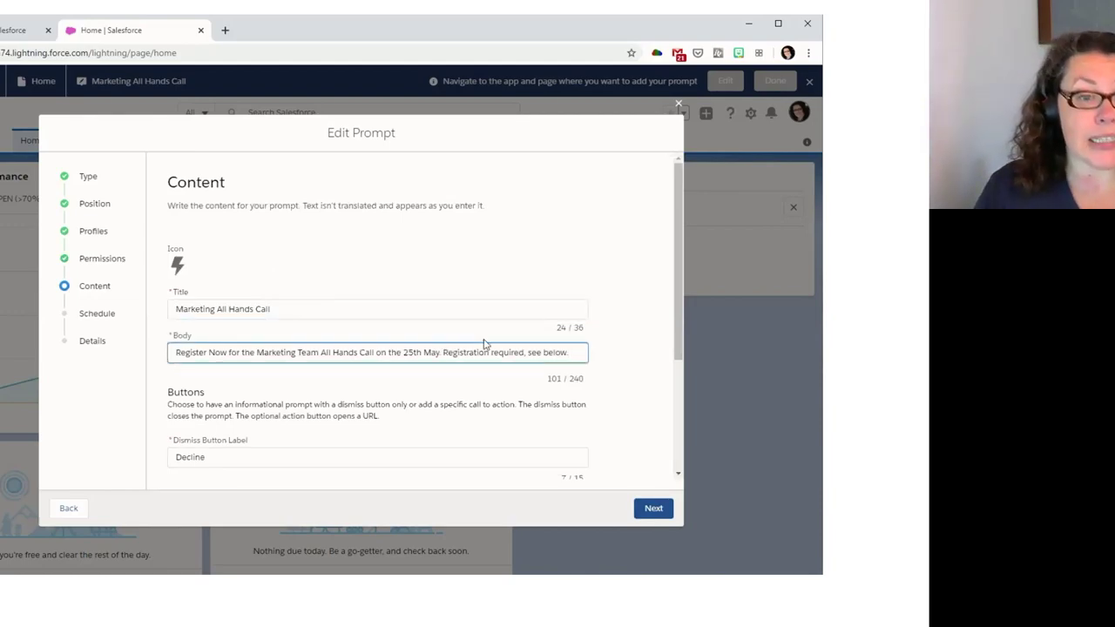
{"action": "type", "text": "at 11"}
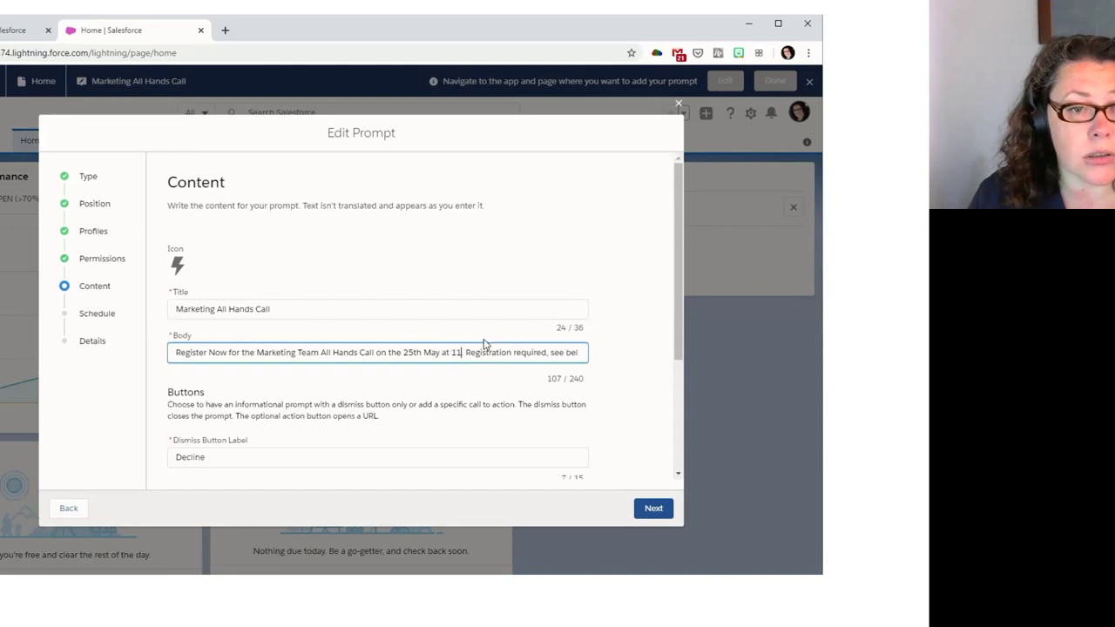
{"action": "type", "text": "am "}
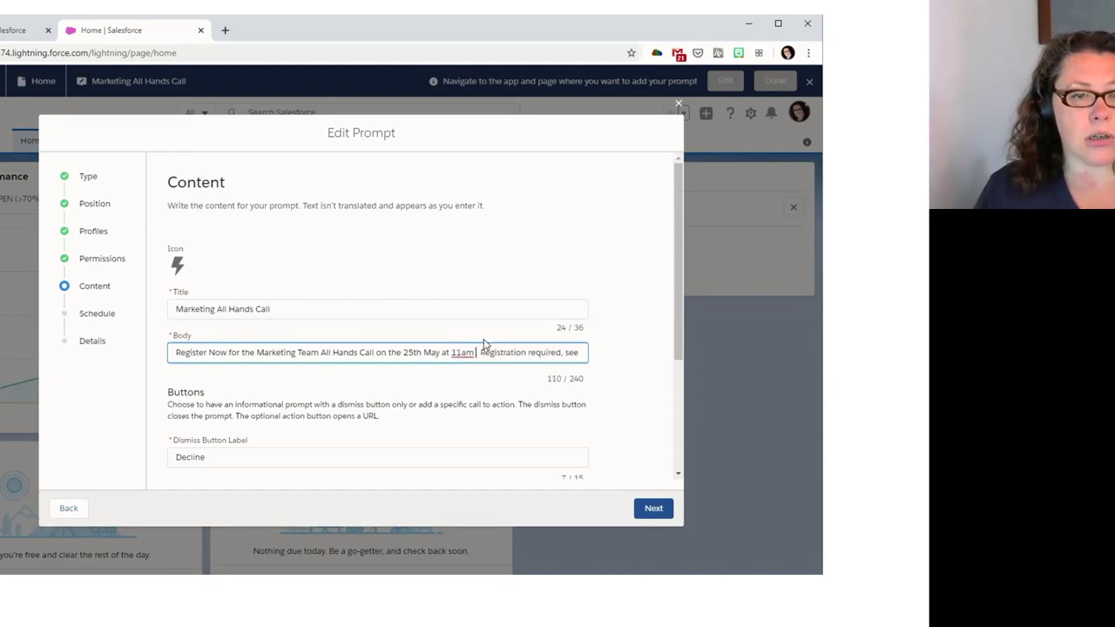
{"action": "type", "text": "BST"}
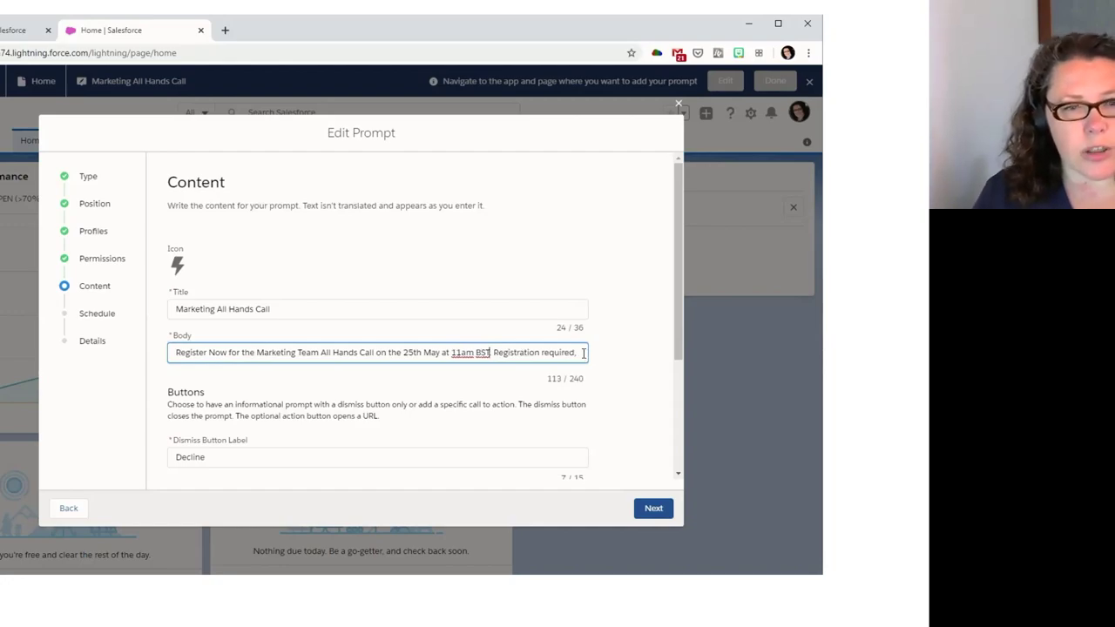
Step: Extend the end of the prompt's body text to read "see below for link."
{"action": "left_click_drag", "start_coordinate": [584, 353], "coordinate": [584, 353]}
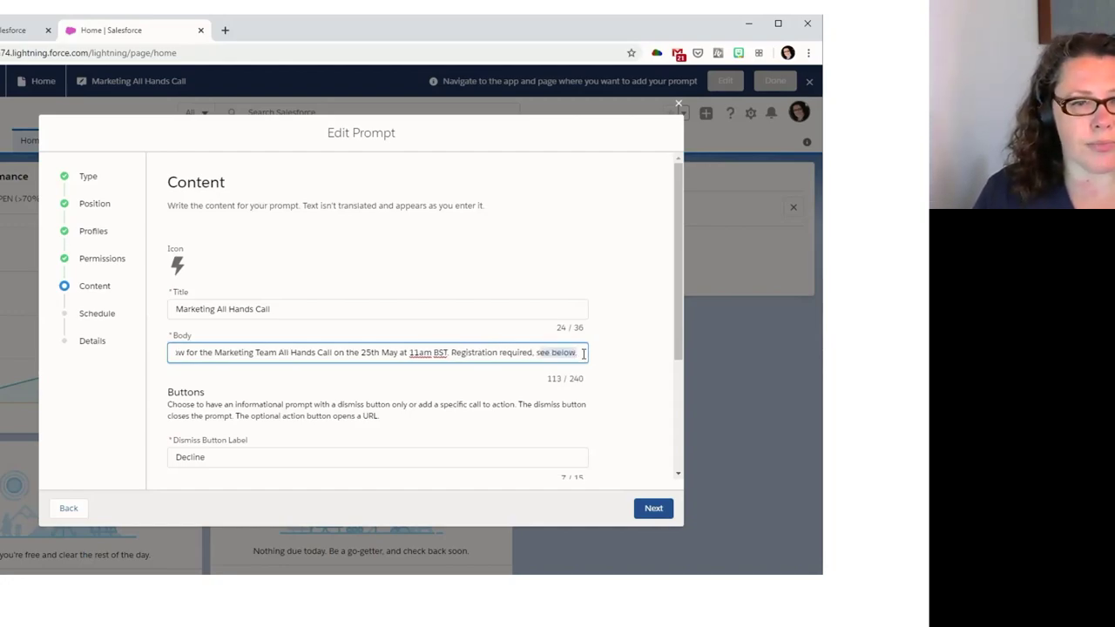
{"action": "left_click", "coordinate": [584, 353]}
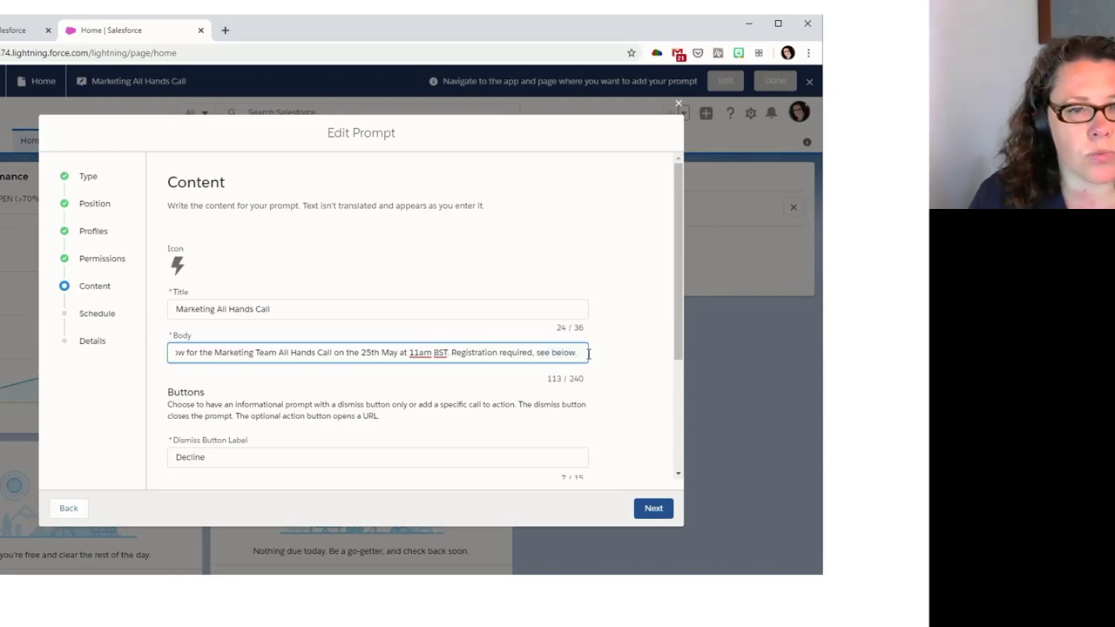
{"action": "type", "text": "for"}
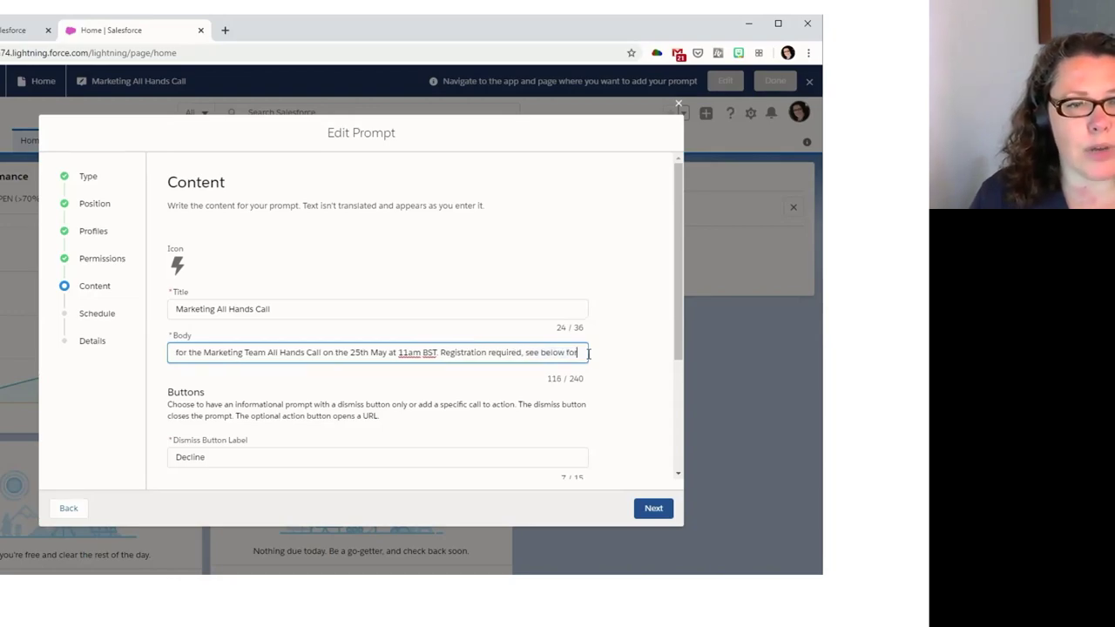
{"action": "type", "text": " link"}
{"action": "key", "text": "BackSpace"}
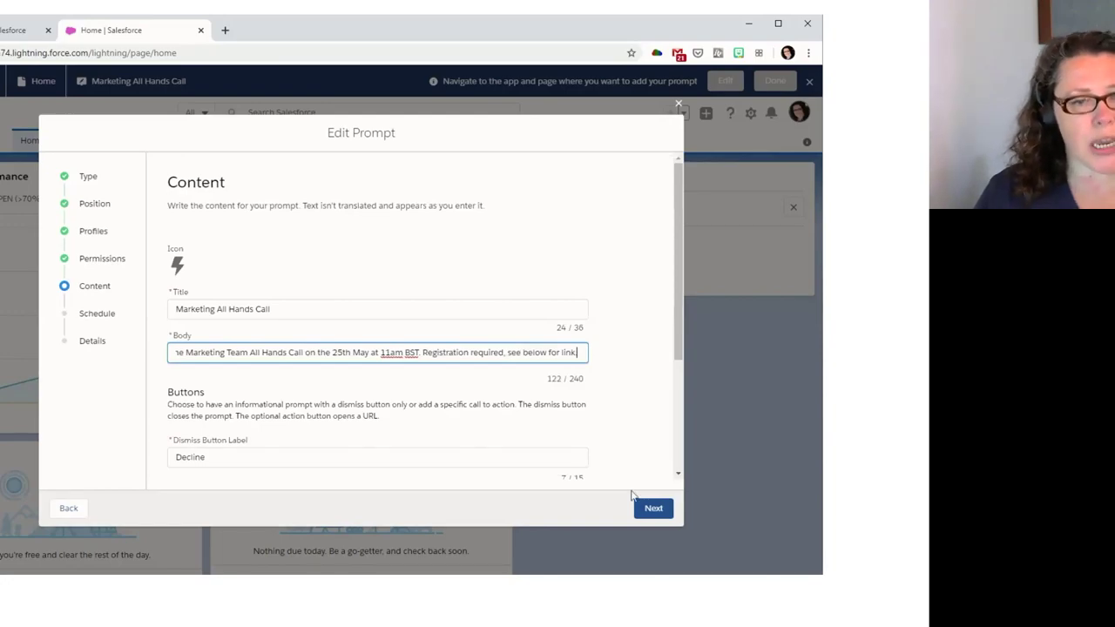
Step: Keep the remaining schedule and details settings, then save and preview the edited prompt
{"action": "left_click", "coordinate": [652, 509]}
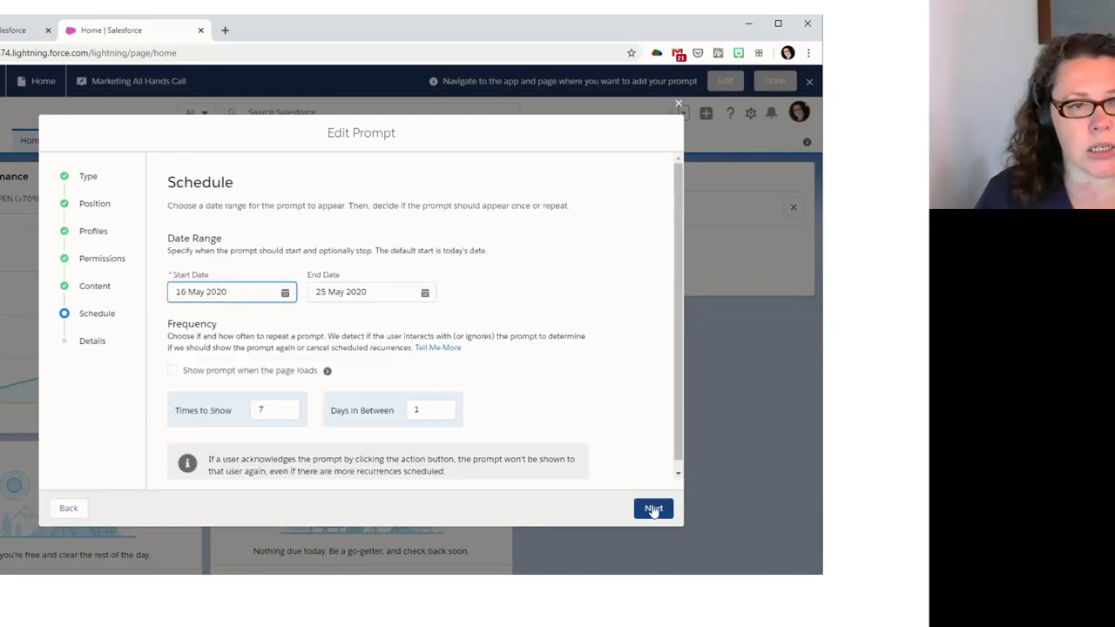
{"action": "left_click", "coordinate": [653, 509]}
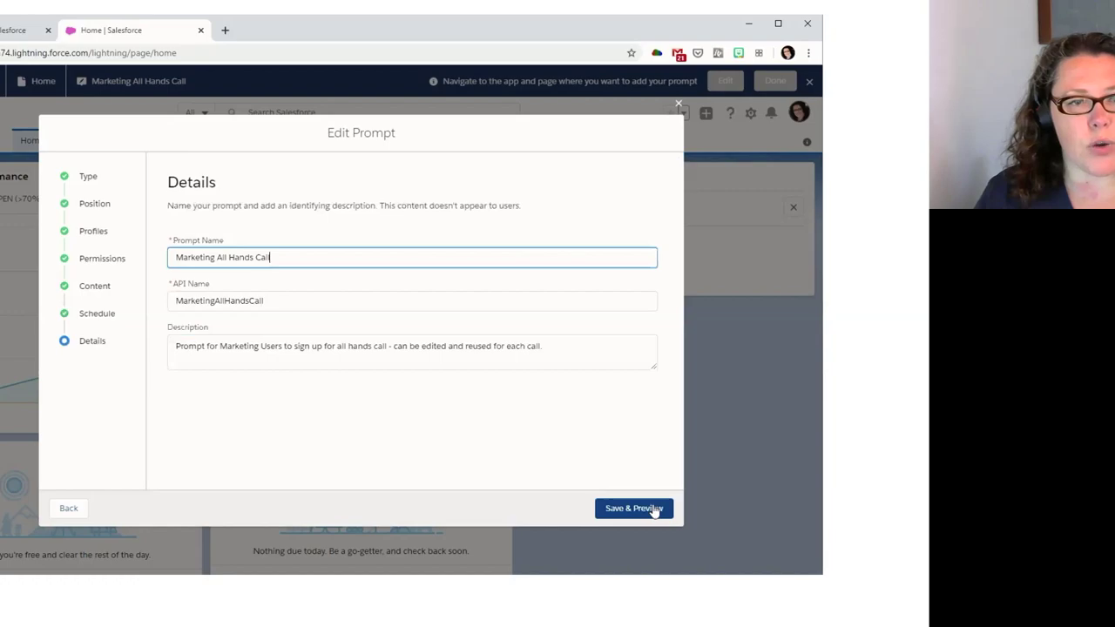
{"action": "left_click", "coordinate": [655, 510]}
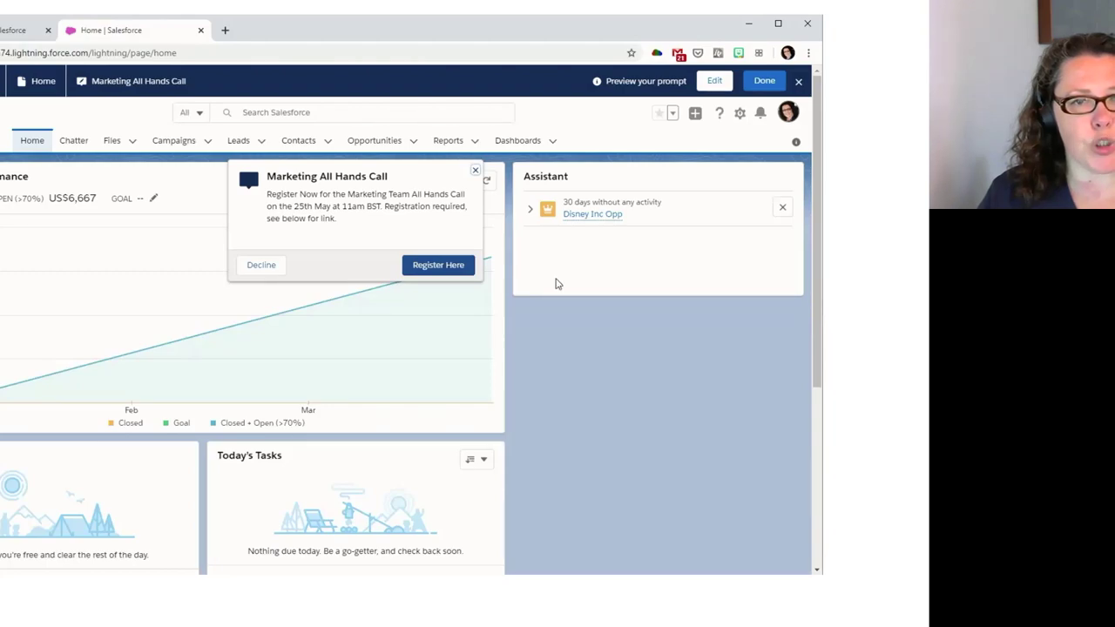
Step: Finish the prompt preview, return to the In-App Guidance setup page and refresh its prompt list
{"action": "left_click", "coordinate": [765, 82]}
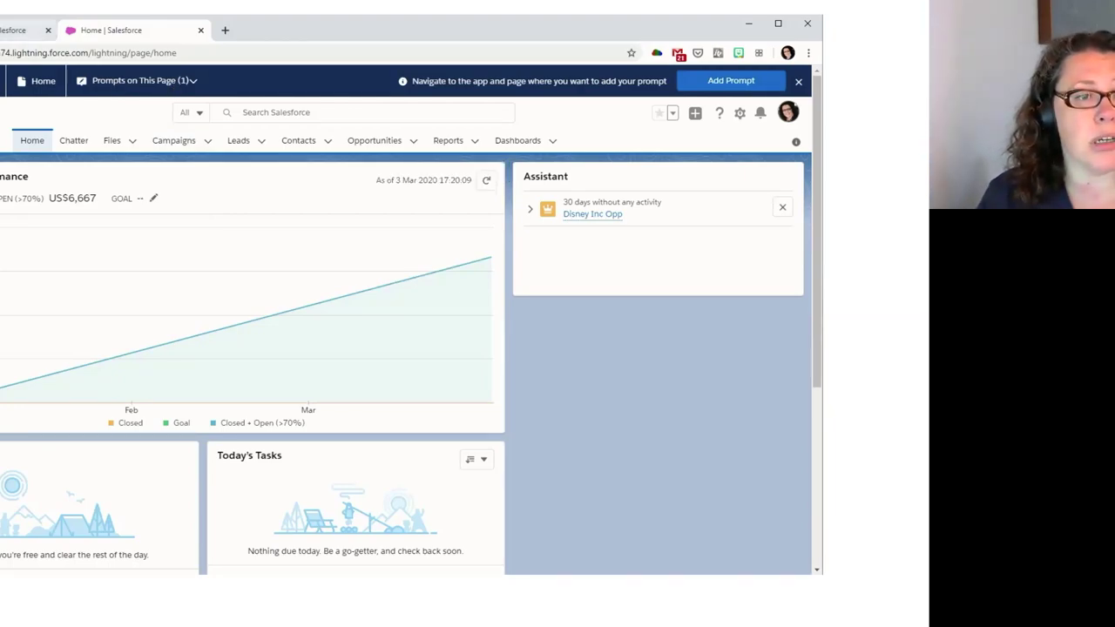
{"action": "key", "text": "ctrl+shift+Tab"}
{"action": "key", "text": "Escape"}
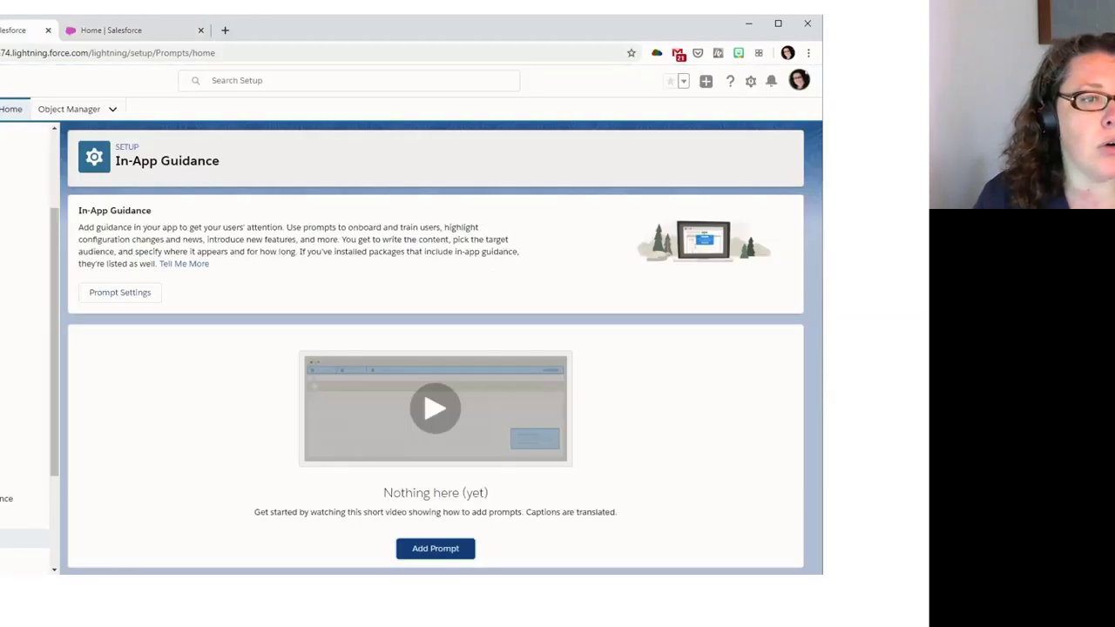
{"action": "key", "text": "F5"}
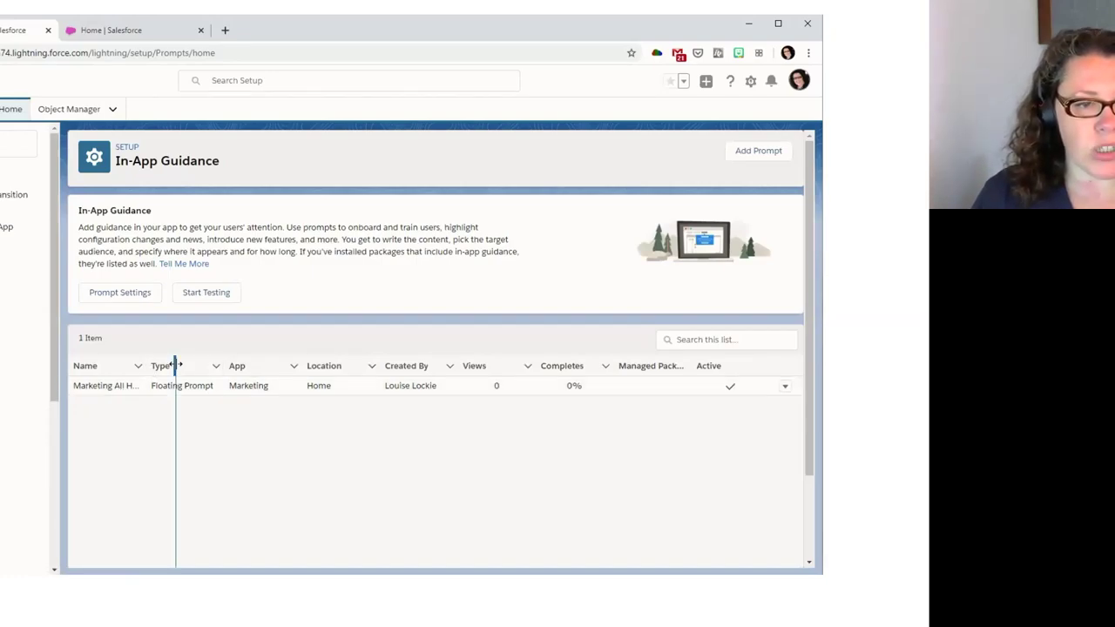
Step: Widen the Name column of the prompt list to show the full prompt name, and maximize the browser window
{"action": "left_click_drag", "start_coordinate": [175, 365], "coordinate": [182, 366]}
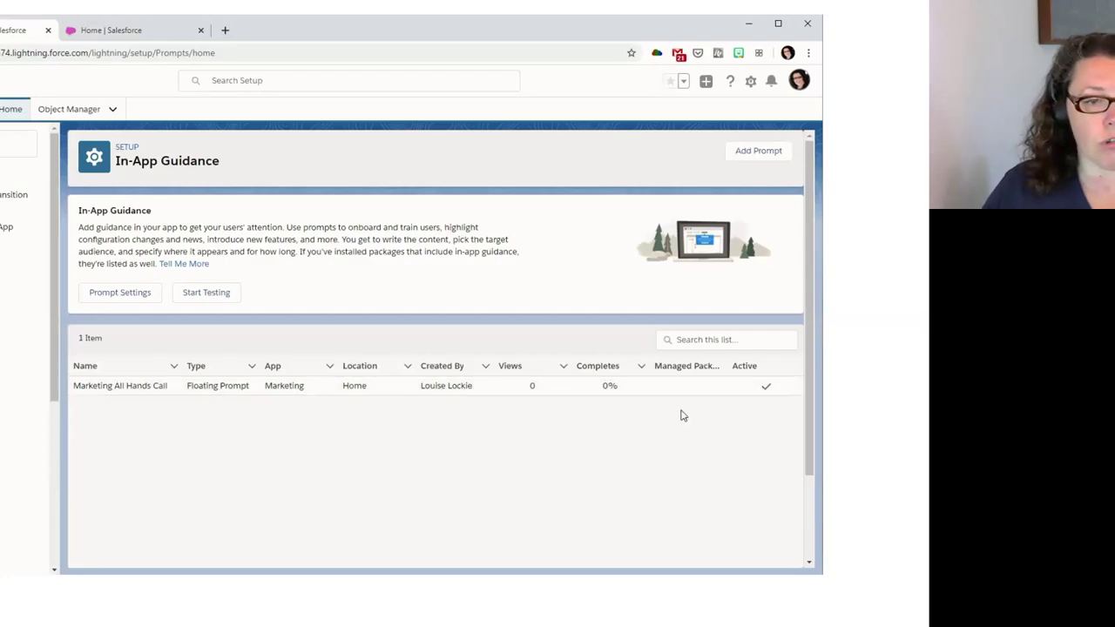
{"action": "key", "text": "super+Up"}
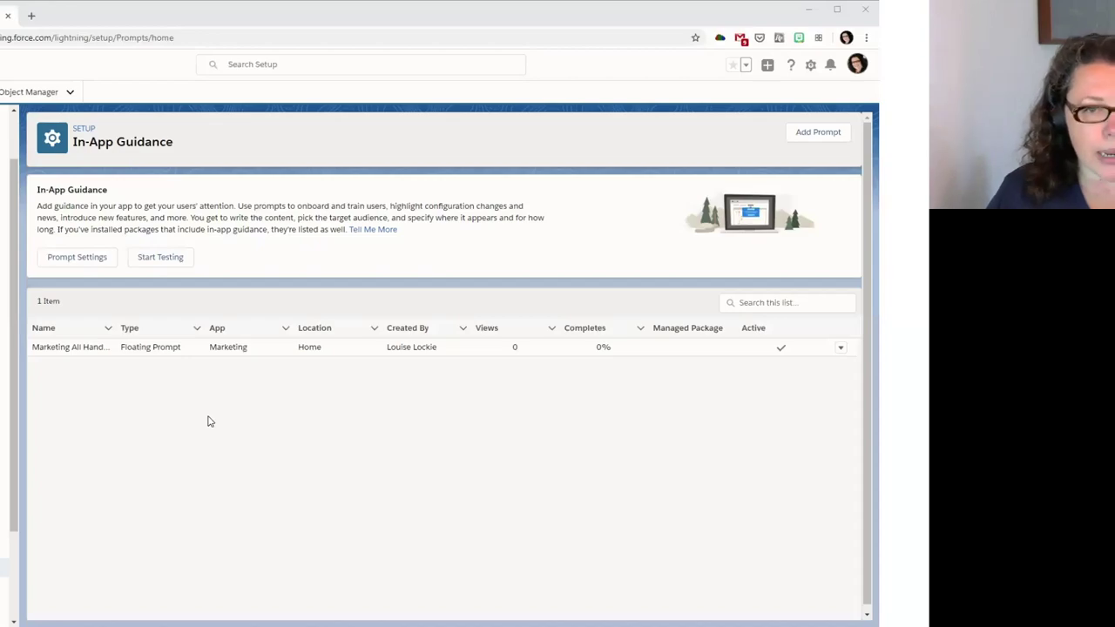
Step: Open the prompt authoring bar and start adding a new prompt on the Tasks page
{"action": "left_click", "coordinate": [826, 133]}
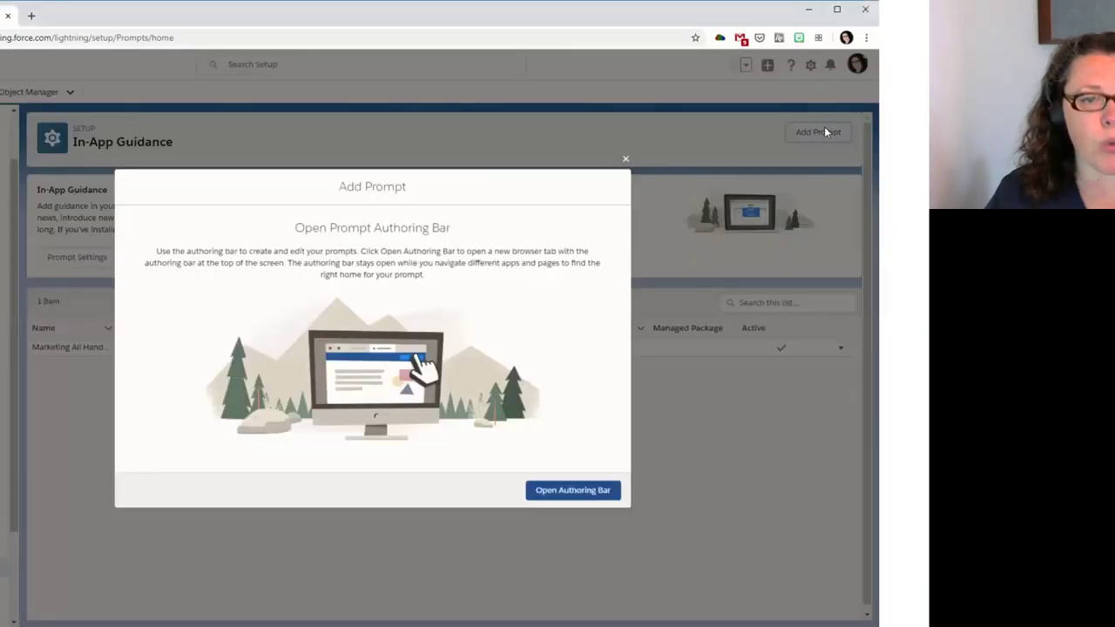
{"action": "left_click", "coordinate": [587, 493]}
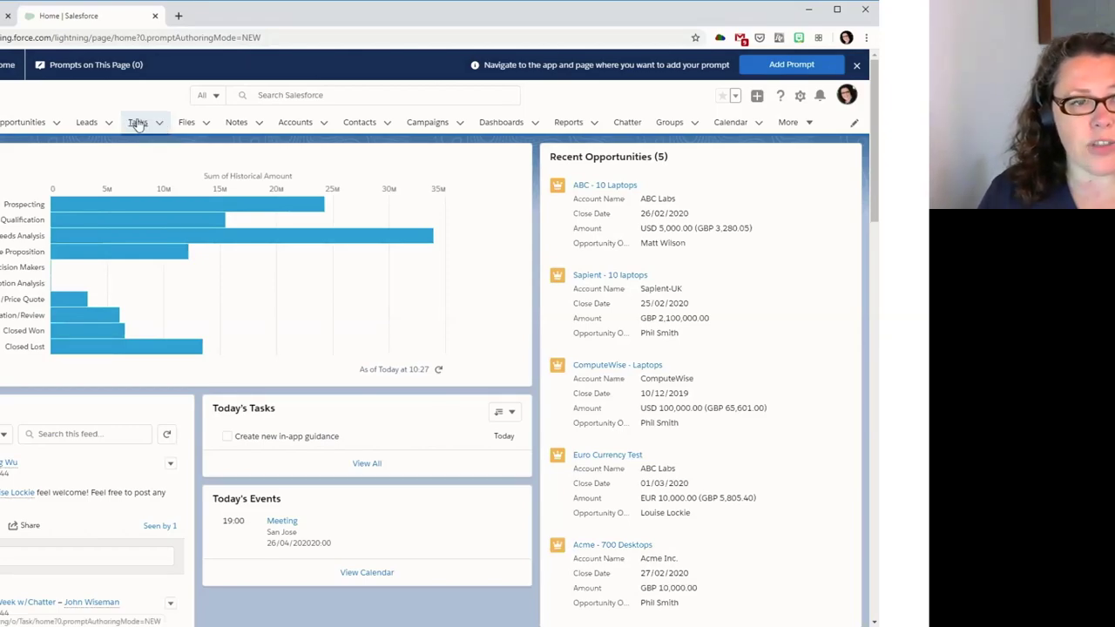
{"action": "left_click", "coordinate": [137, 122]}
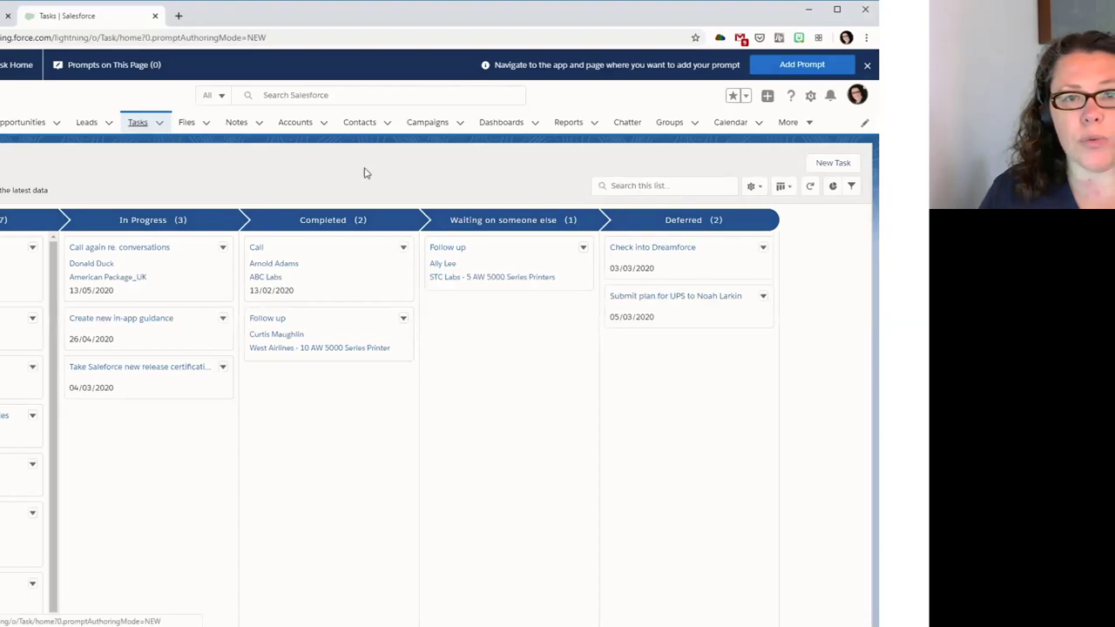
{"action": "left_click", "coordinate": [789, 68]}
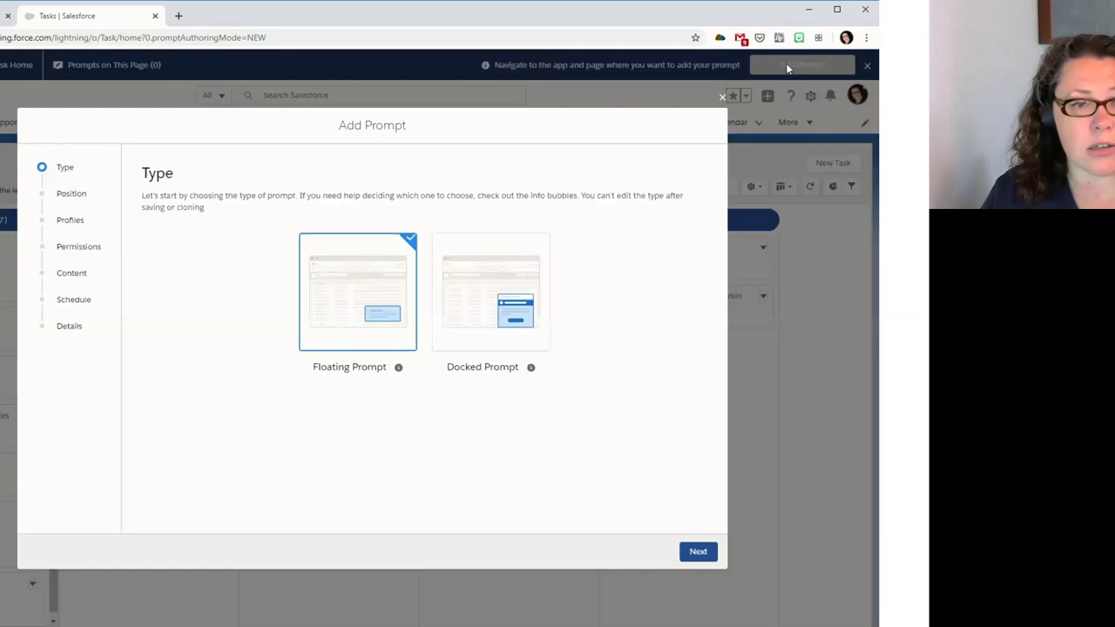
Step: Make the new prompt a Docked Prompt with no profile restrictions and no permission restrictions
{"action": "left_click", "coordinate": [514, 269]}
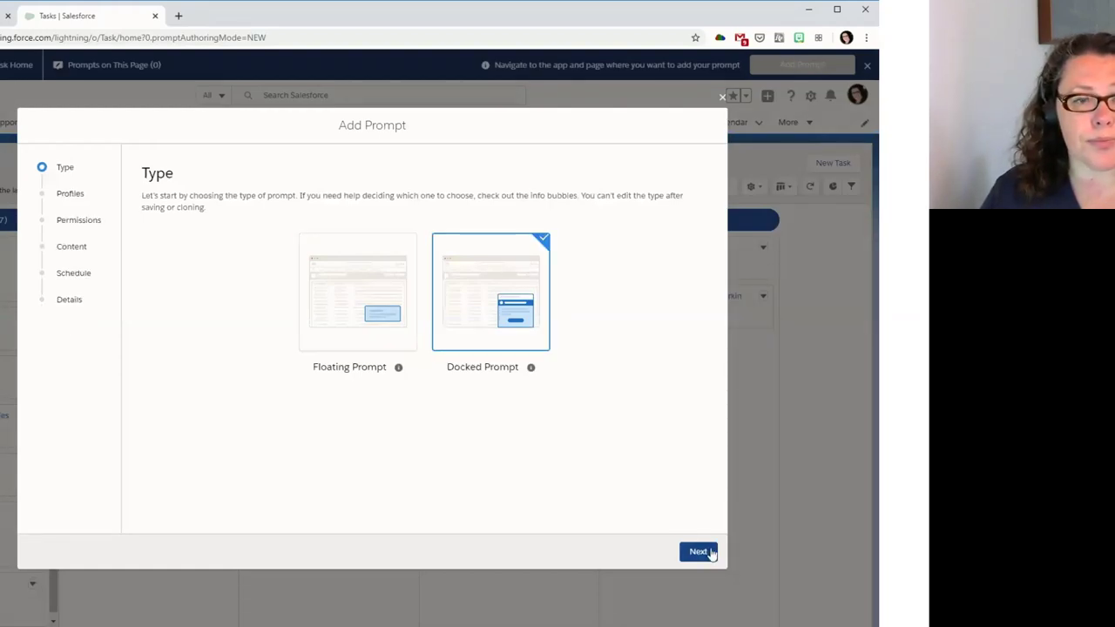
{"action": "left_click", "coordinate": [699, 553]}
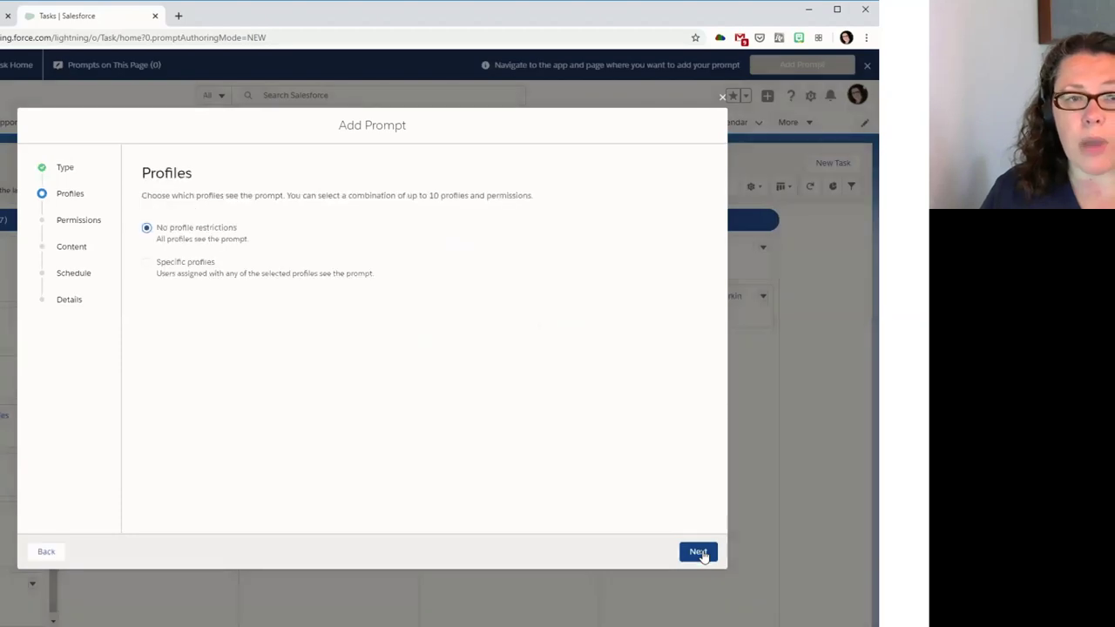
{"action": "left_click", "coordinate": [700, 554]}
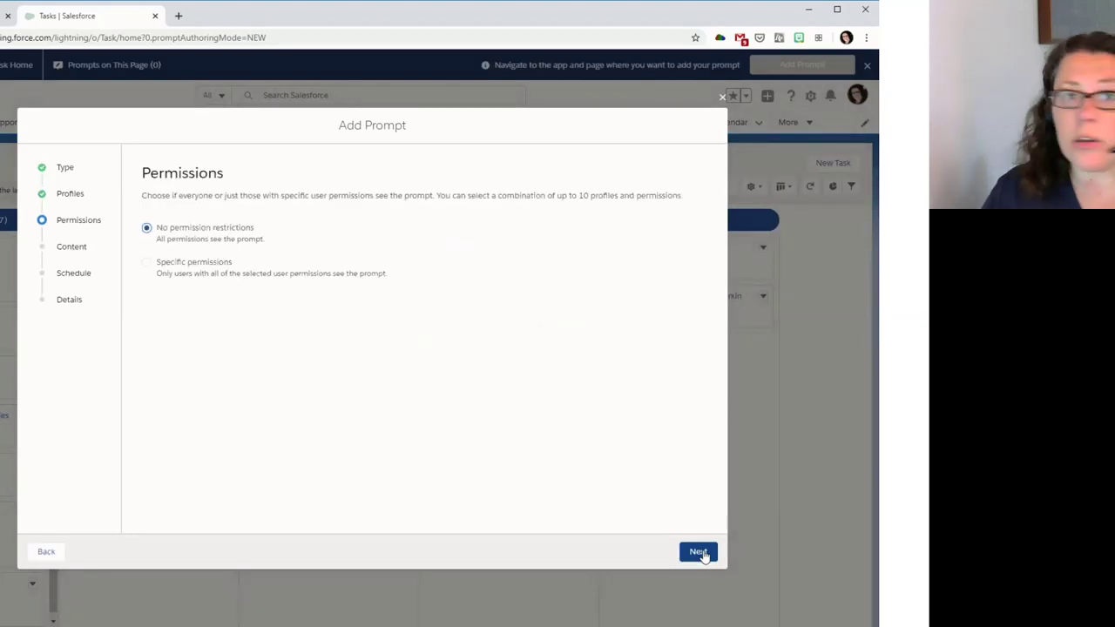
{"action": "left_click", "coordinate": [702, 554]}
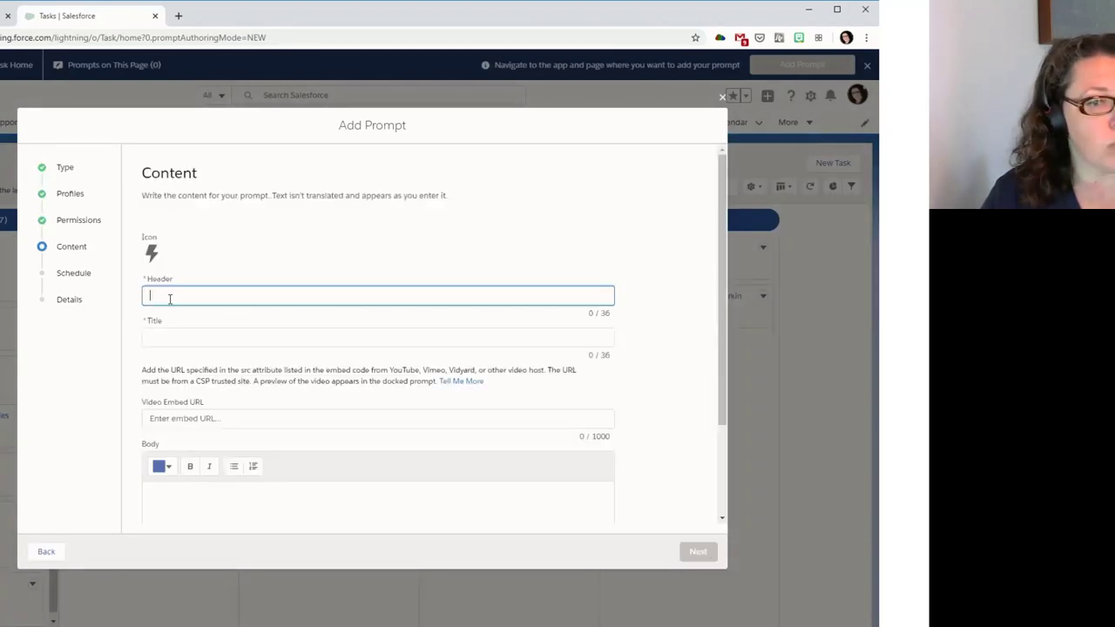
Step: Set the prompt's header to "Task Page Tips" and its title to "Did You Know?"
{"action": "type", "text": "Task "}
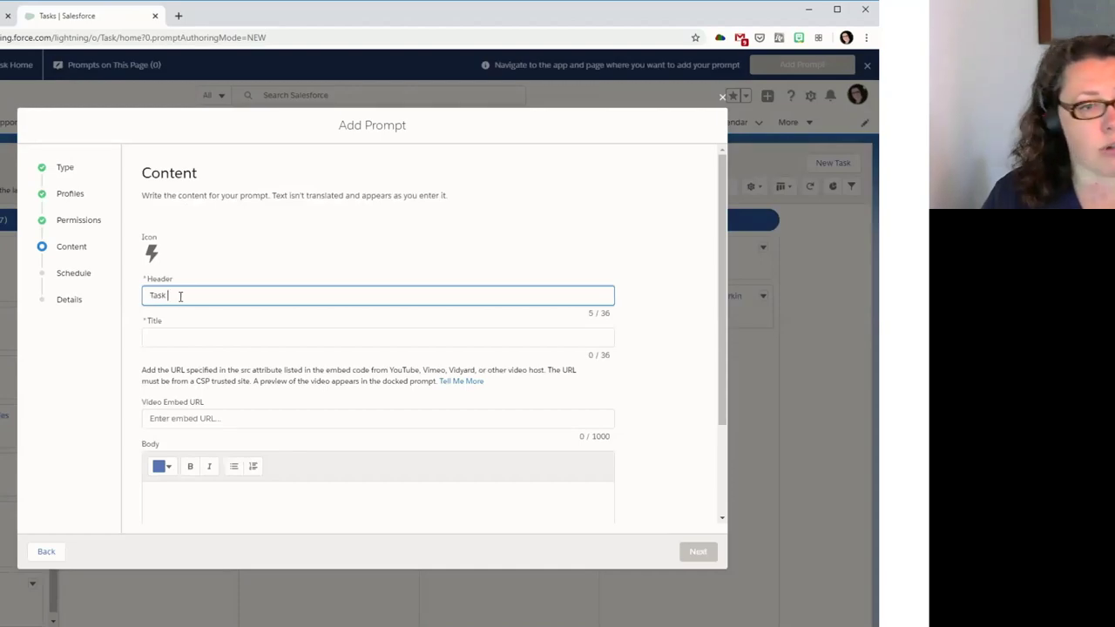
{"action": "type", "text": "Page T"}
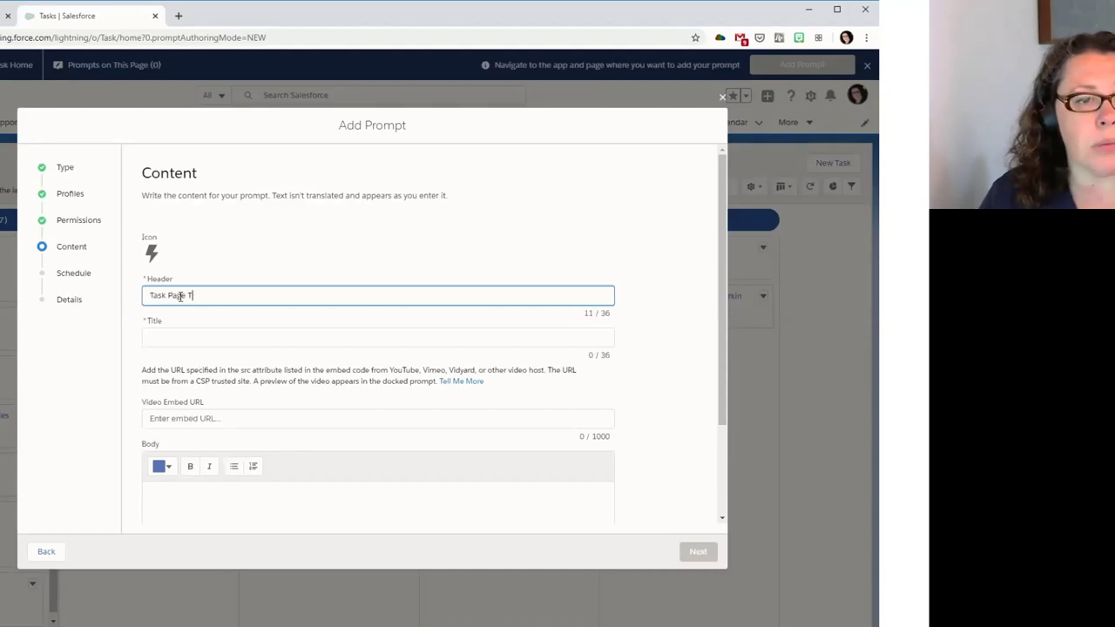
{"action": "type", "text": "ips"}
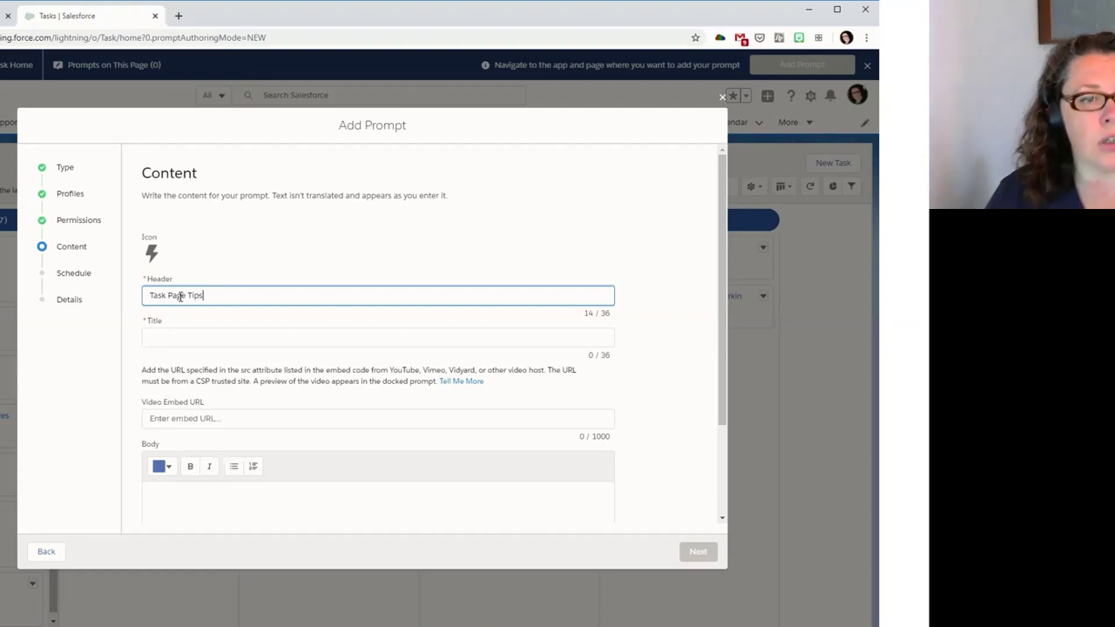
{"action": "left_click", "coordinate": [212, 336]}
{"action": "type", "text": "Did "}
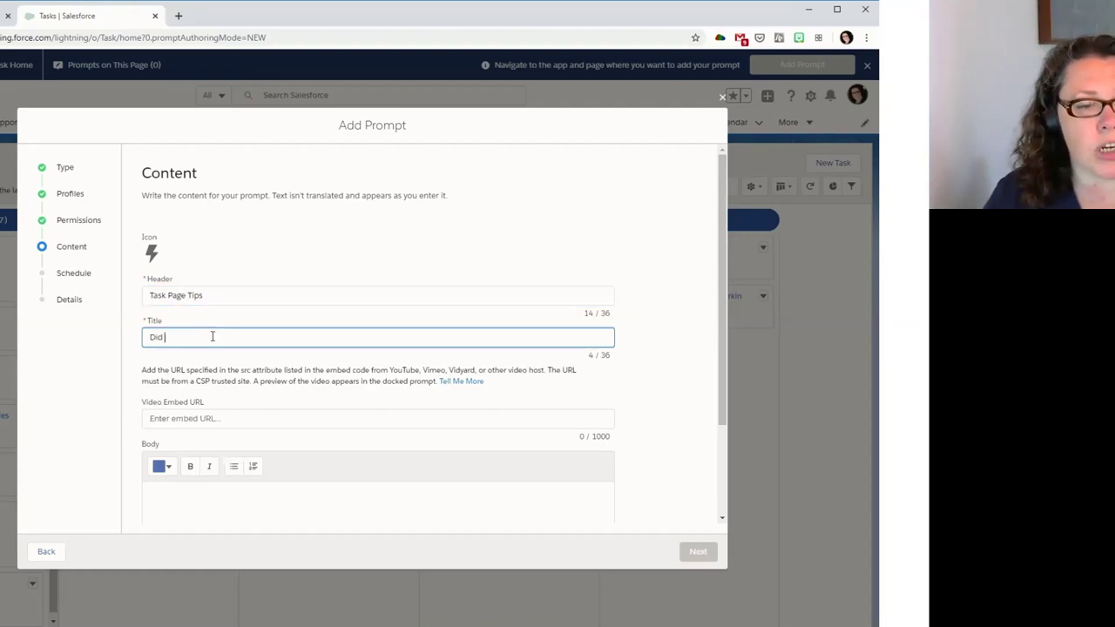
{"action": "type", "text": "You "}
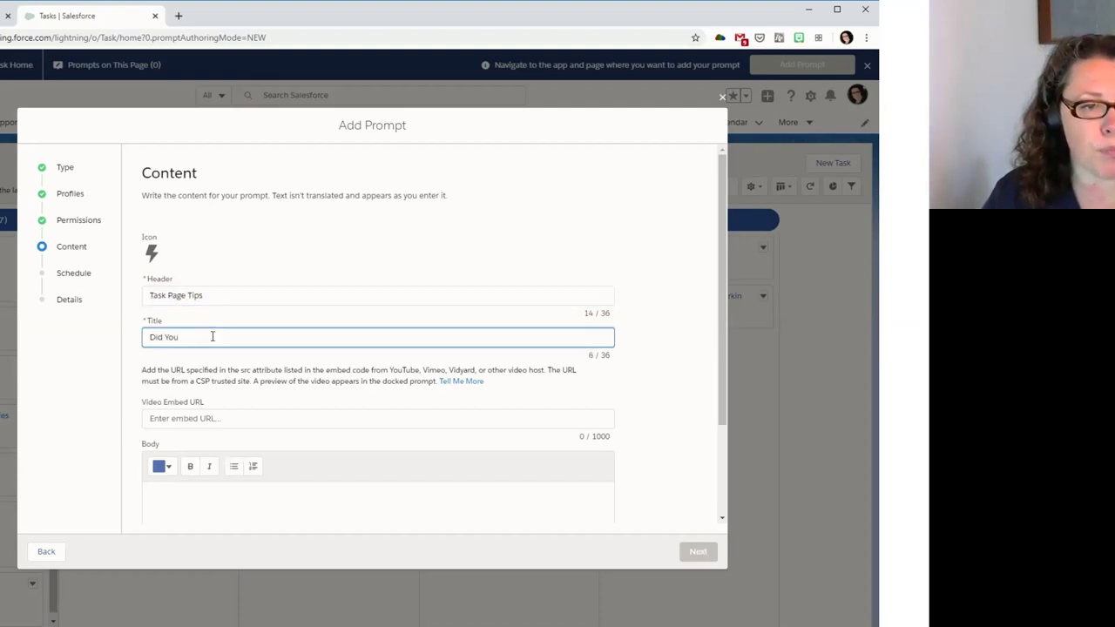
{"action": "type", "text": "Know?"}
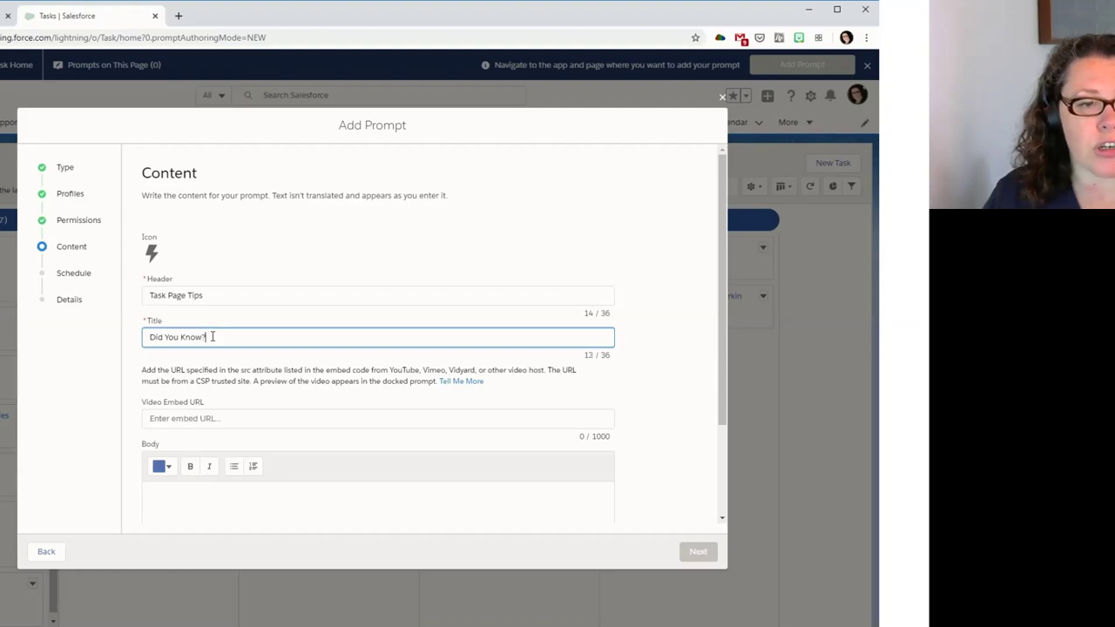
Step: Fill the body with the tip on List, Split View and Kanban task views, leave the action button off, and continue to the schedule
{"action": "left_click", "coordinate": [282, 487]}
{"action": "scroll", "coordinate": [283, 470], "scroll_direction": "down", "scroll_amount": 3}
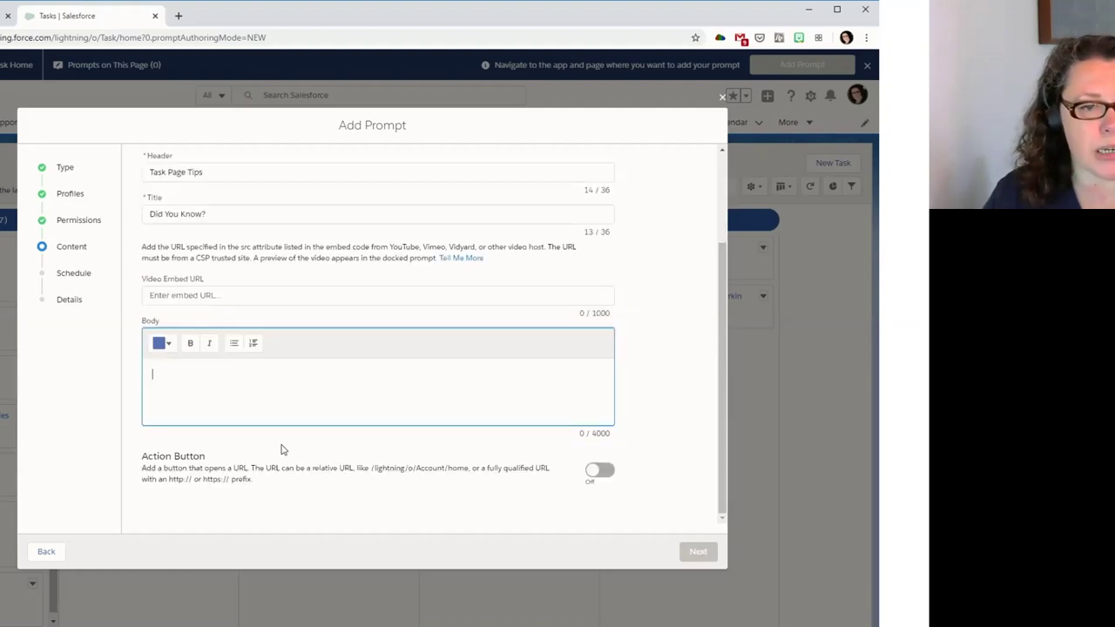
{"action": "type", "text": "Did You Know?  You can view your Tasks as a simple List, as a Split View screen, OR as a Kanban?  Simply switch using the Display As button (4th button from the right, under the New Task button).  Plus - If you try the Kanban style you don't have to update the status manually.  JUST DRAG YOUR TASK INTO THE RIGHT COLUMN AND HEY PRESTO!"}
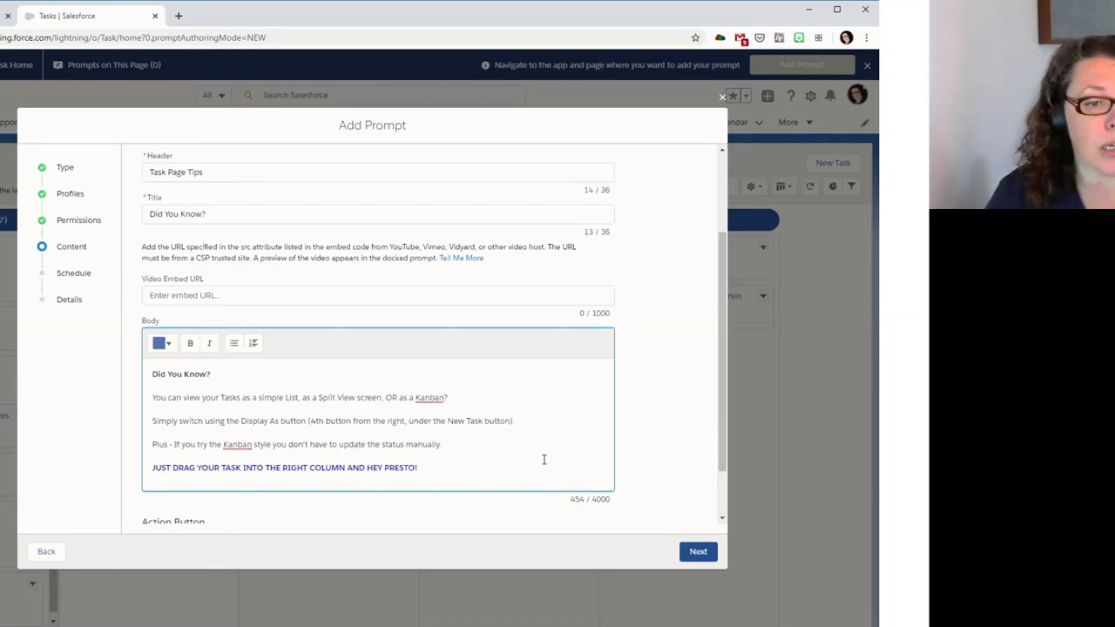
{"action": "scroll", "coordinate": [544, 459], "scroll_direction": "down", "scroll_amount": 2}
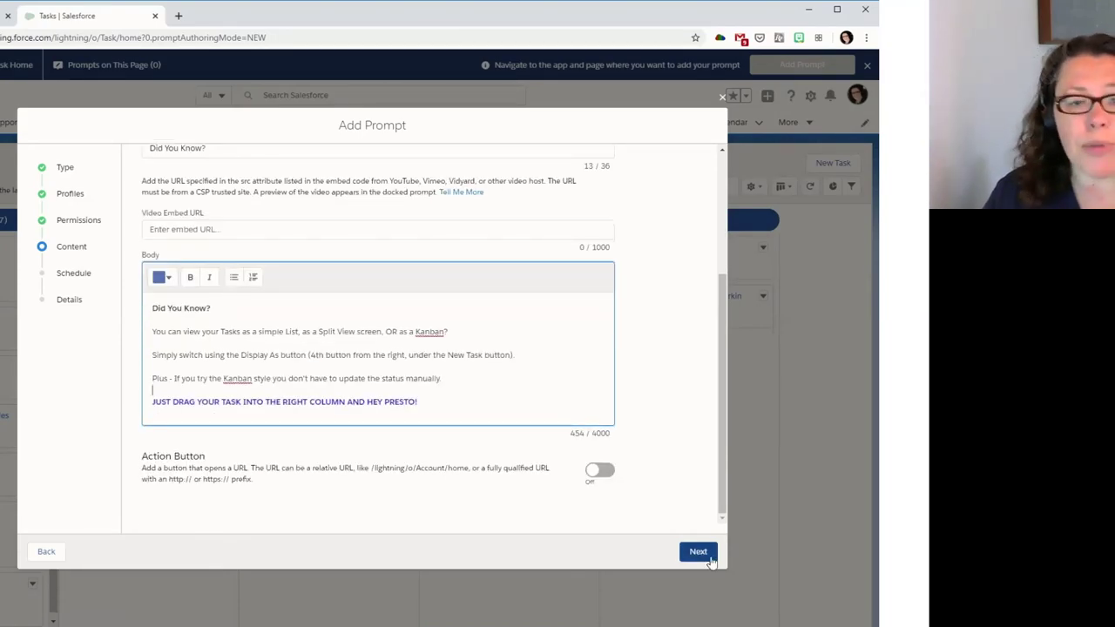
{"action": "left_click", "coordinate": [698, 552]}
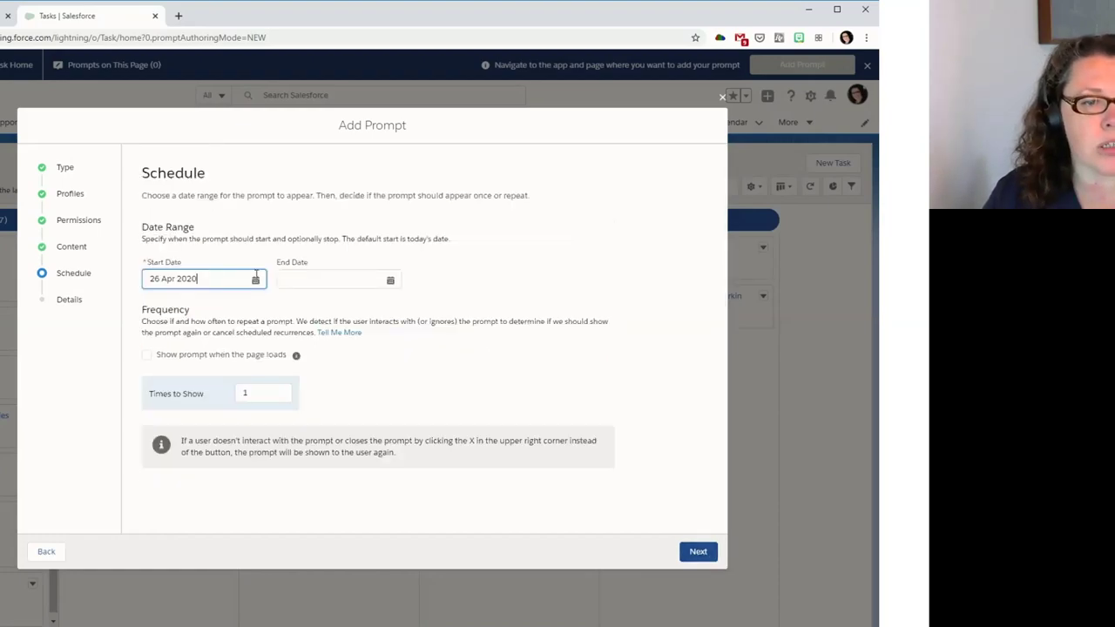
Step: Schedule the prompt to start on 16 May 2020 and show 3 times with 14 days in between
{"action": "left_click", "coordinate": [255, 279]}
{"action": "left_click", "coordinate": [261, 301]}
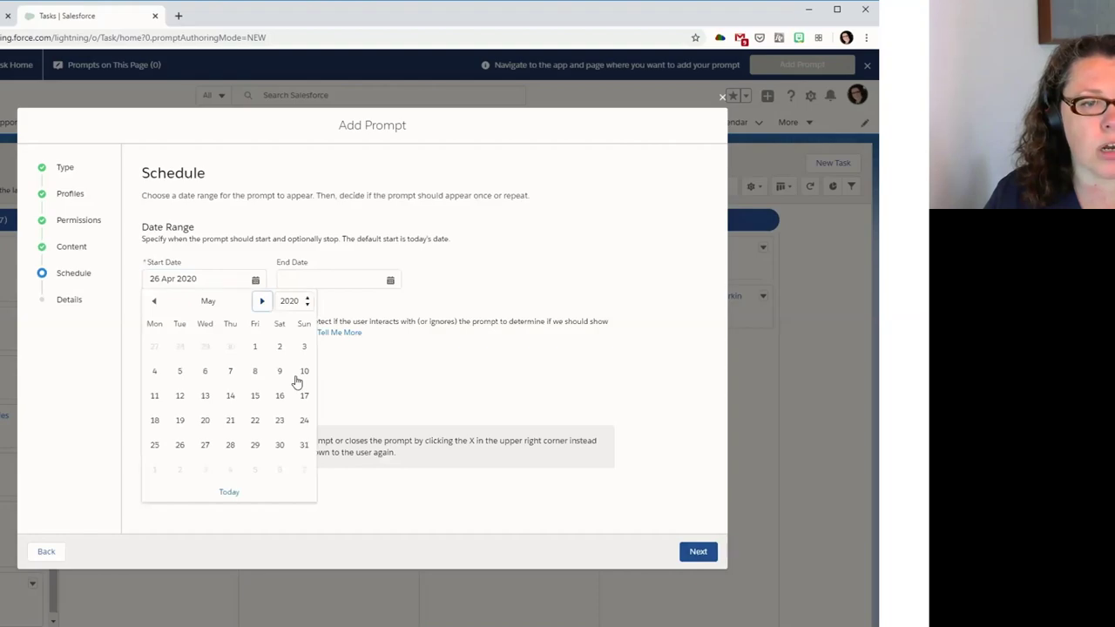
{"action": "left_click", "coordinate": [279, 395]}
{"action": "left_click", "coordinate": [262, 394]}
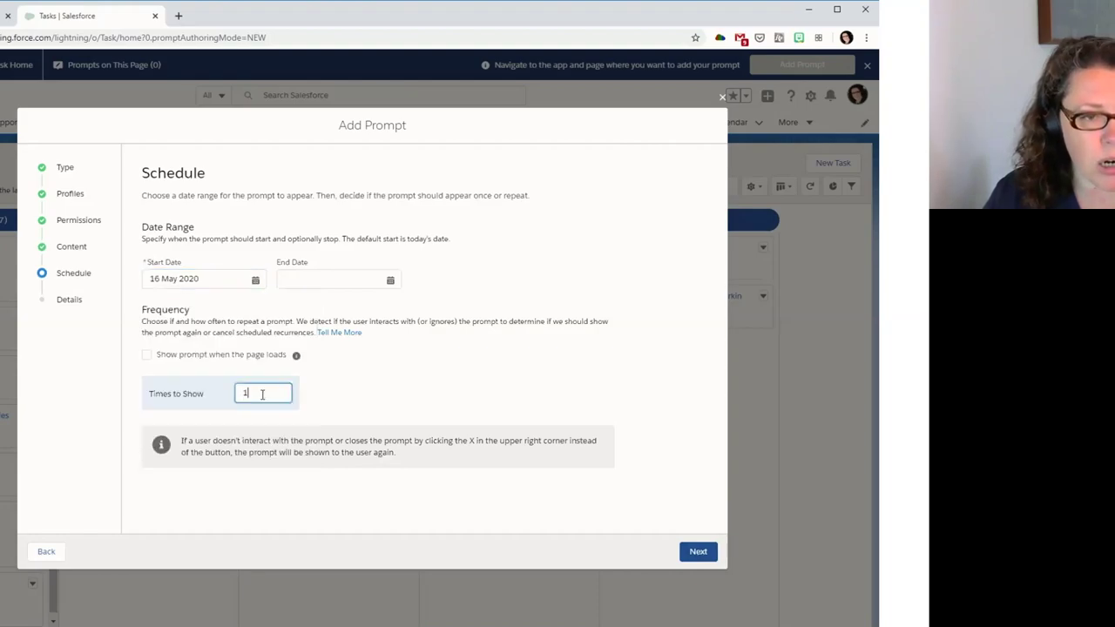
{"action": "key", "text": "BackSpace"}
{"action": "type", "text": "3"}
{"action": "left_click", "coordinate": [435, 395]}
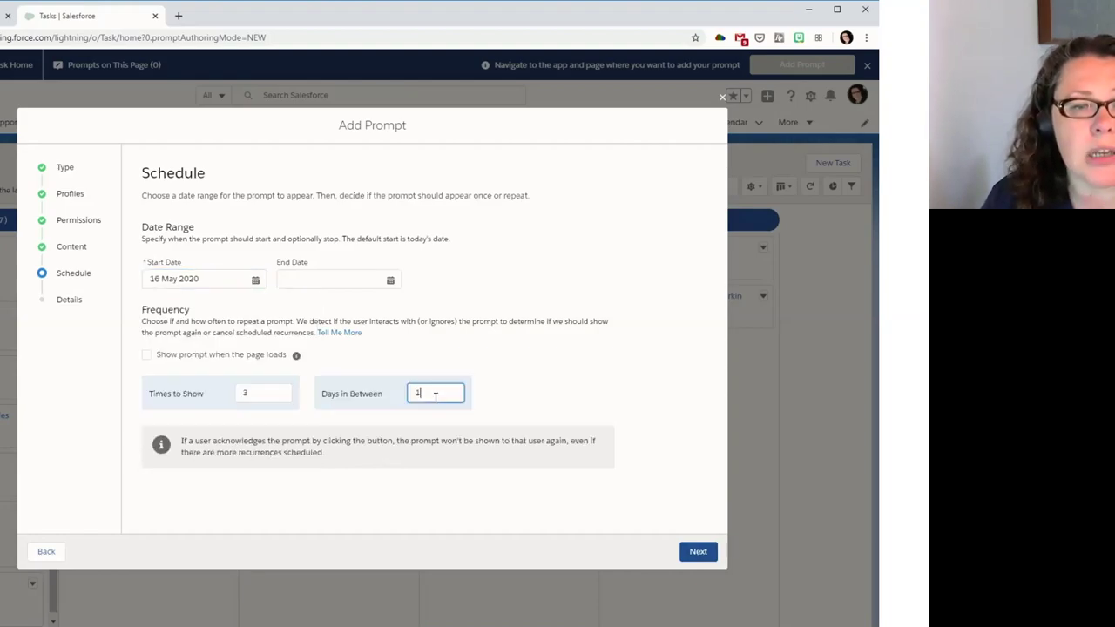
{"action": "type", "text": "4"}
{"action": "left_click", "coordinate": [546, 384]}
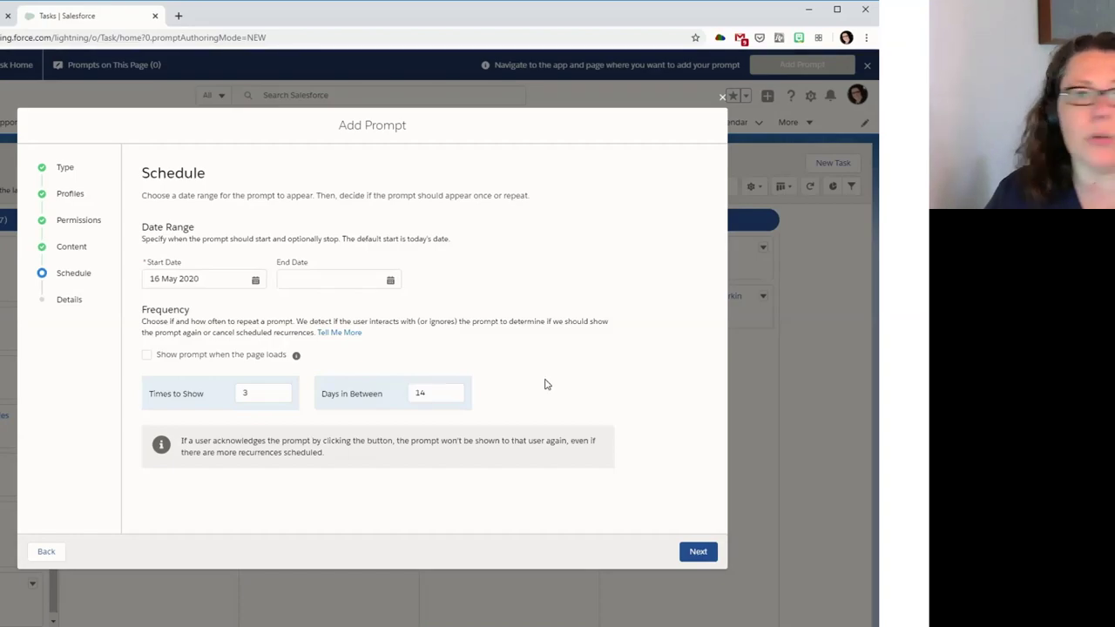
{"action": "left_click", "coordinate": [699, 552]}
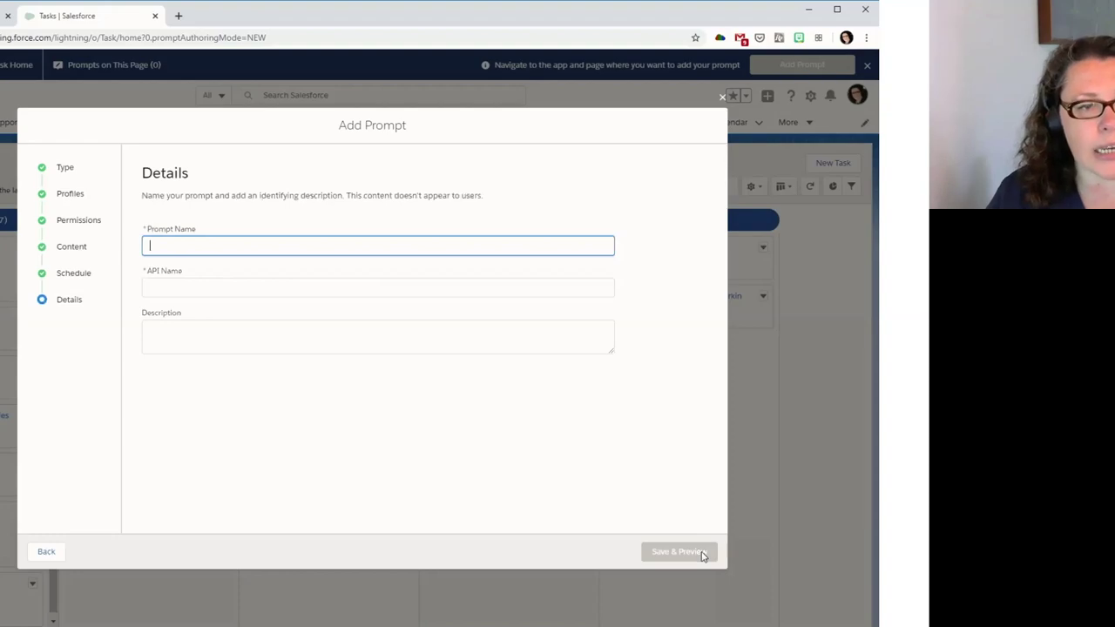
Step: Name the prompt "Task Page Prompt" and enter the description "Reminder of Task view options"
{"action": "type", "text": "Tas"}
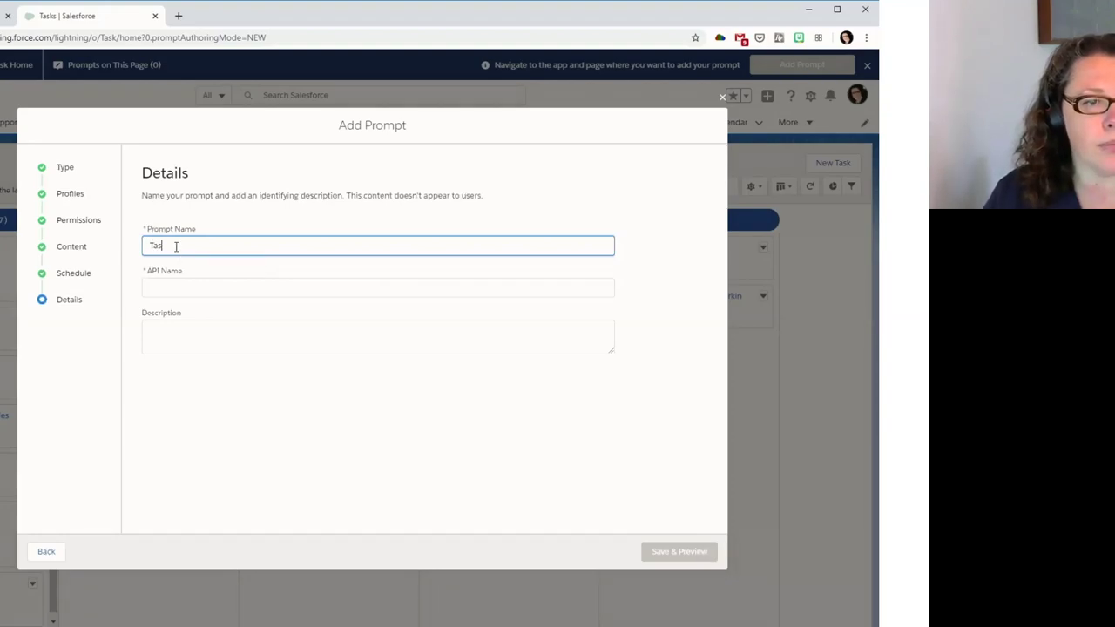
{"action": "type", "text": "k Page P"}
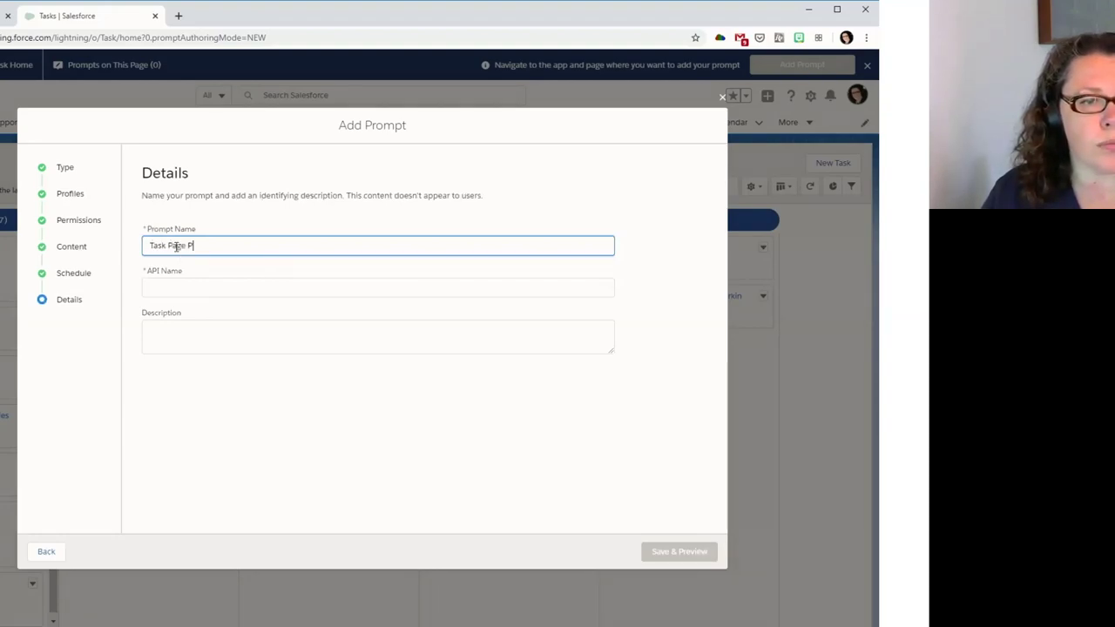
{"action": "type", "text": "rom"}
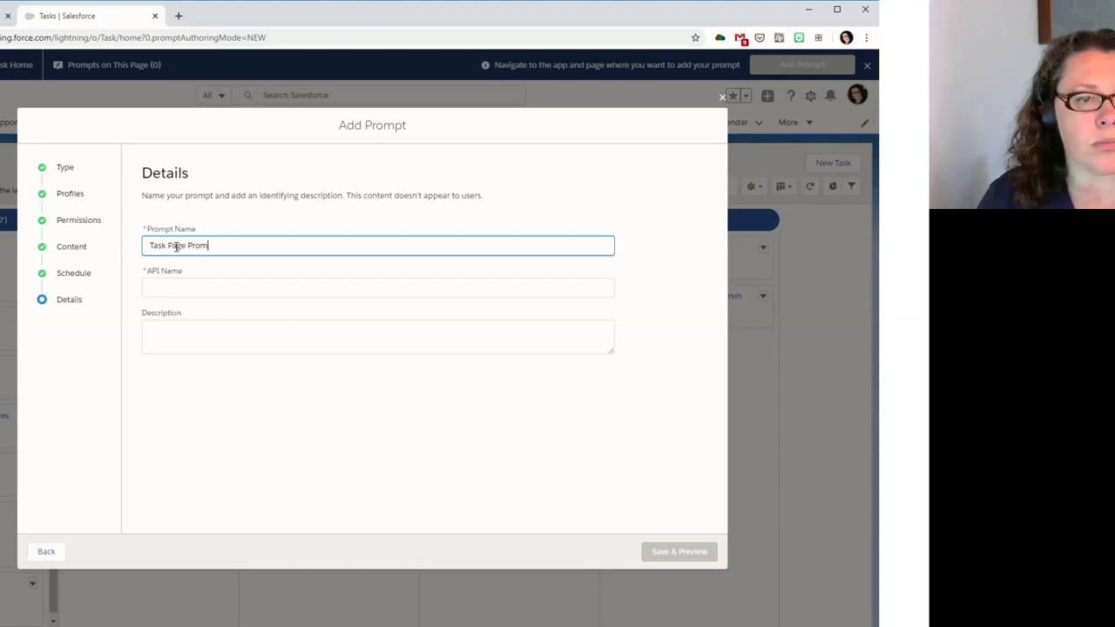
{"action": "type", "text": "pt"}
{"action": "left_click", "coordinate": [237, 349]}
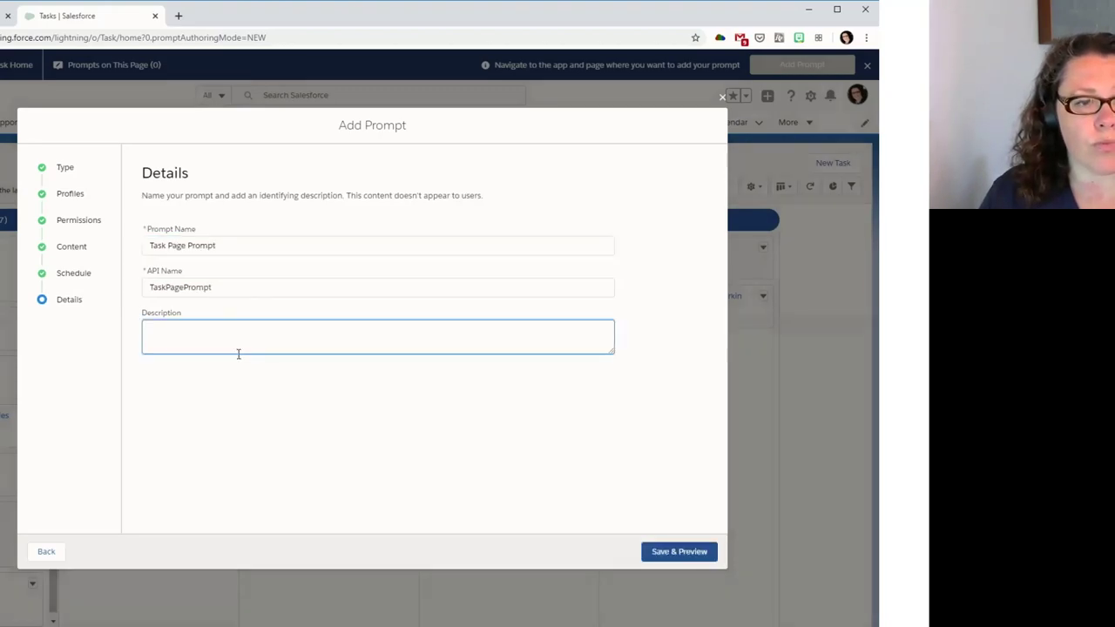
{"action": "type", "text": "Reminder"}
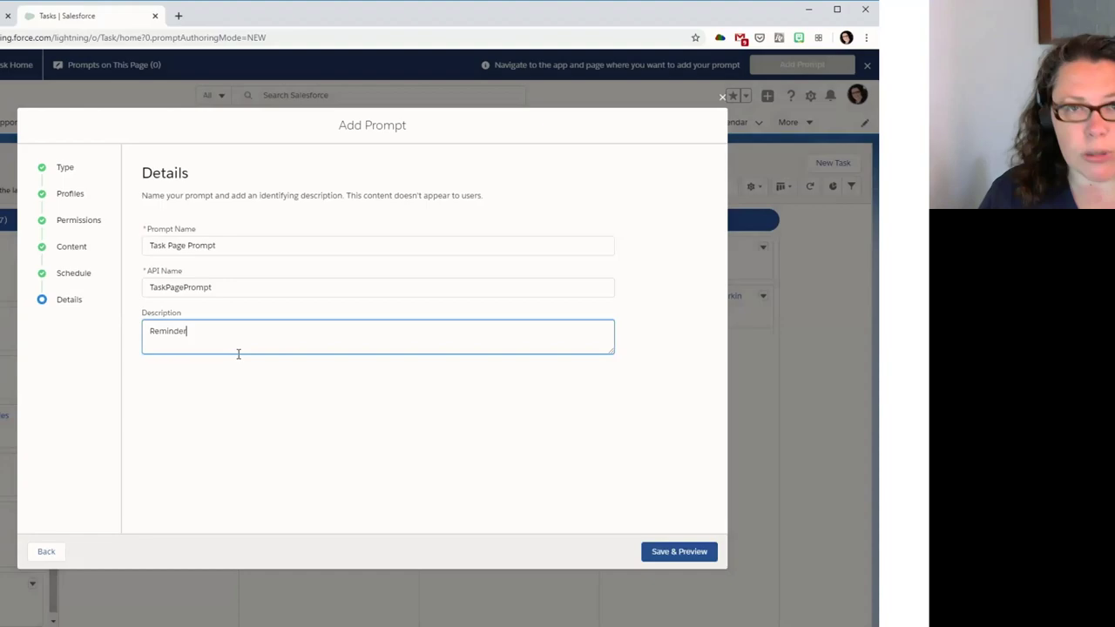
{"action": "type", "text": " of"}
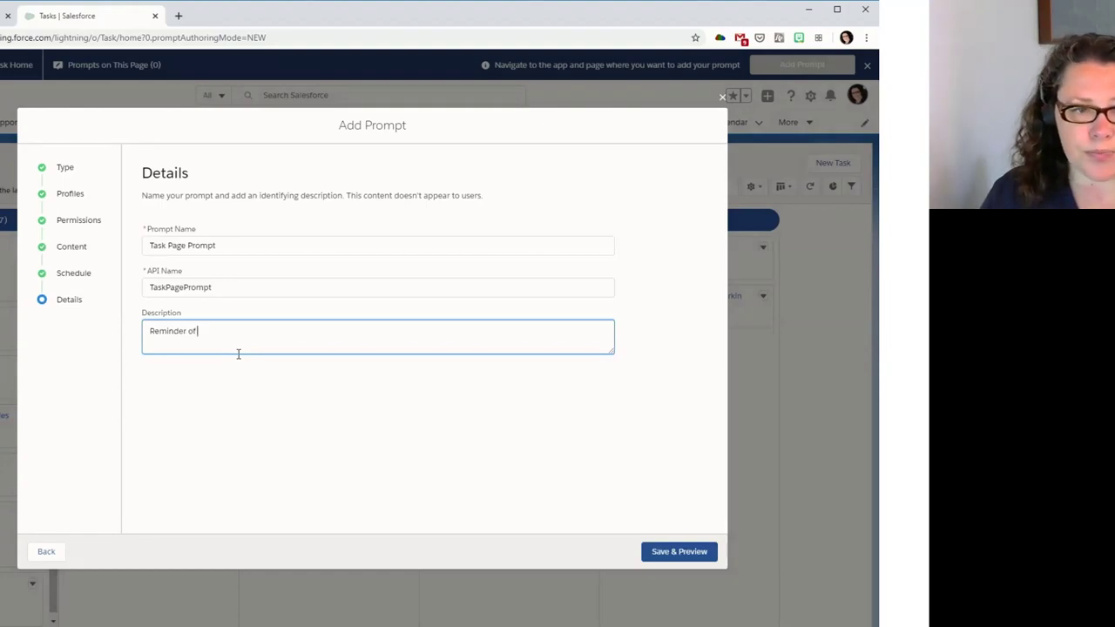
{"action": "type", "text": " Task view"}
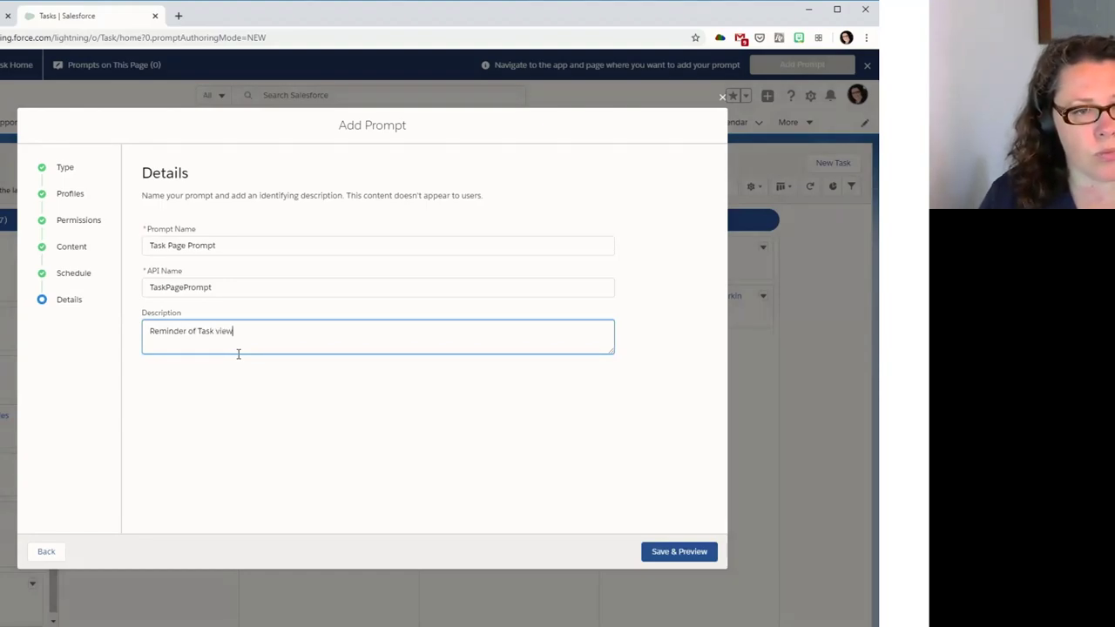
{"action": "type", "text": " options"}
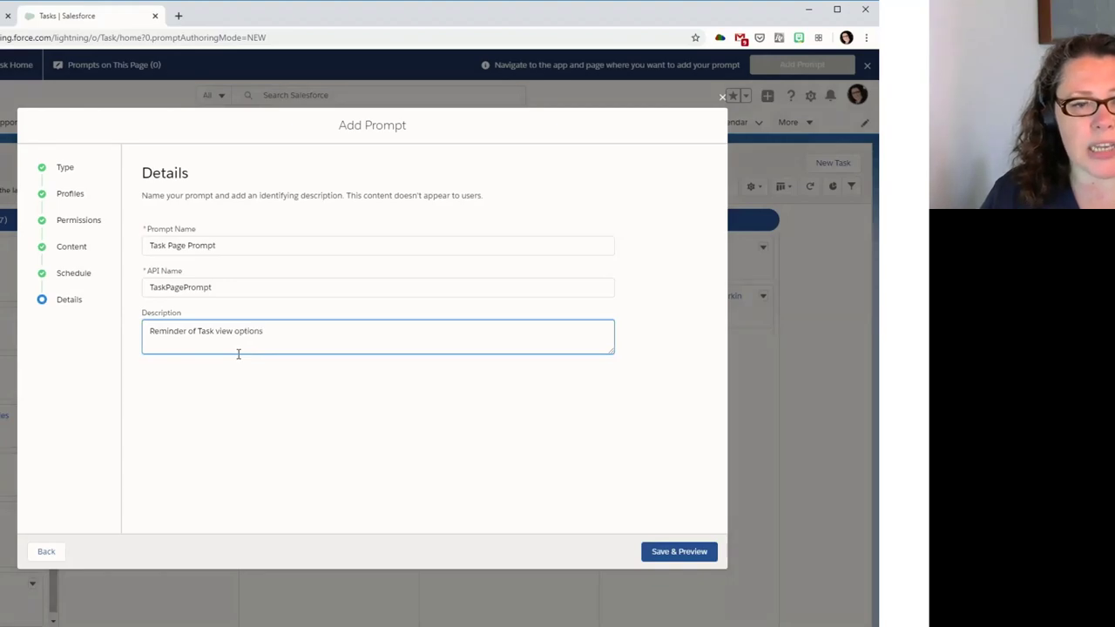
Step: Save and preview the docked prompt on the Tasks page, and finish the preview
{"action": "left_click", "coordinate": [667, 554]}
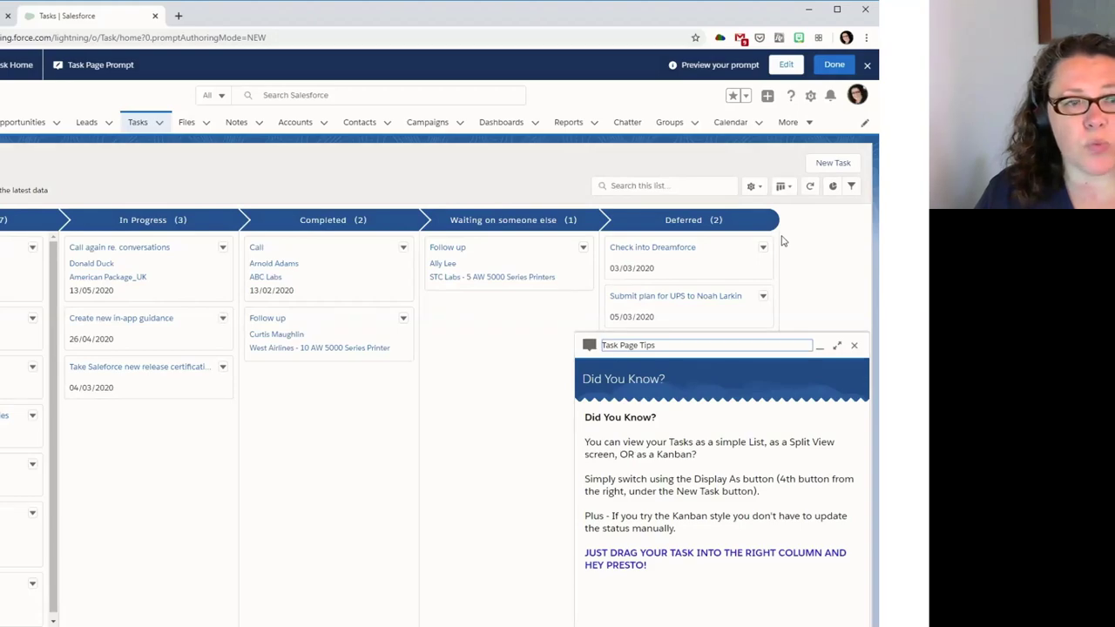
{"action": "left_click", "coordinate": [836, 67]}
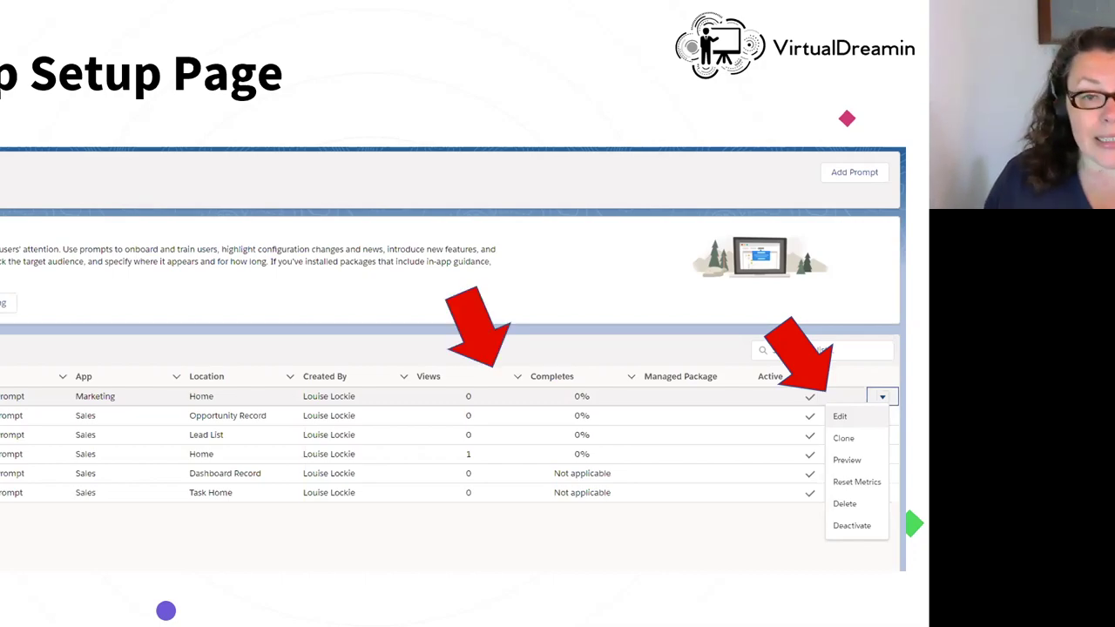
{"action": "key", "text": "space"}
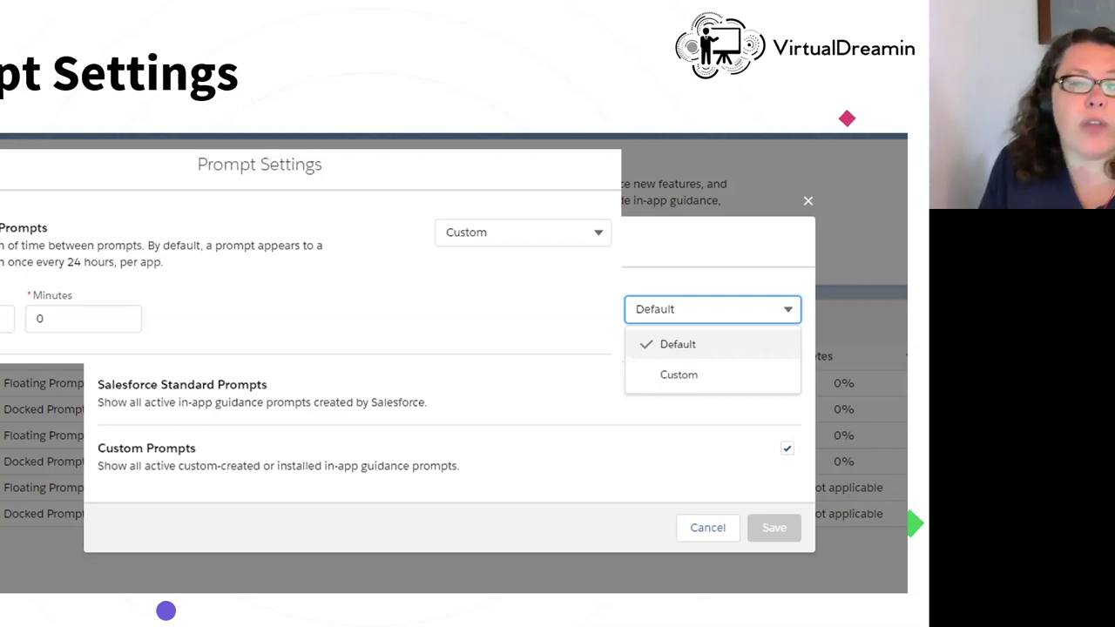
{"action": "key", "text": "Right"}
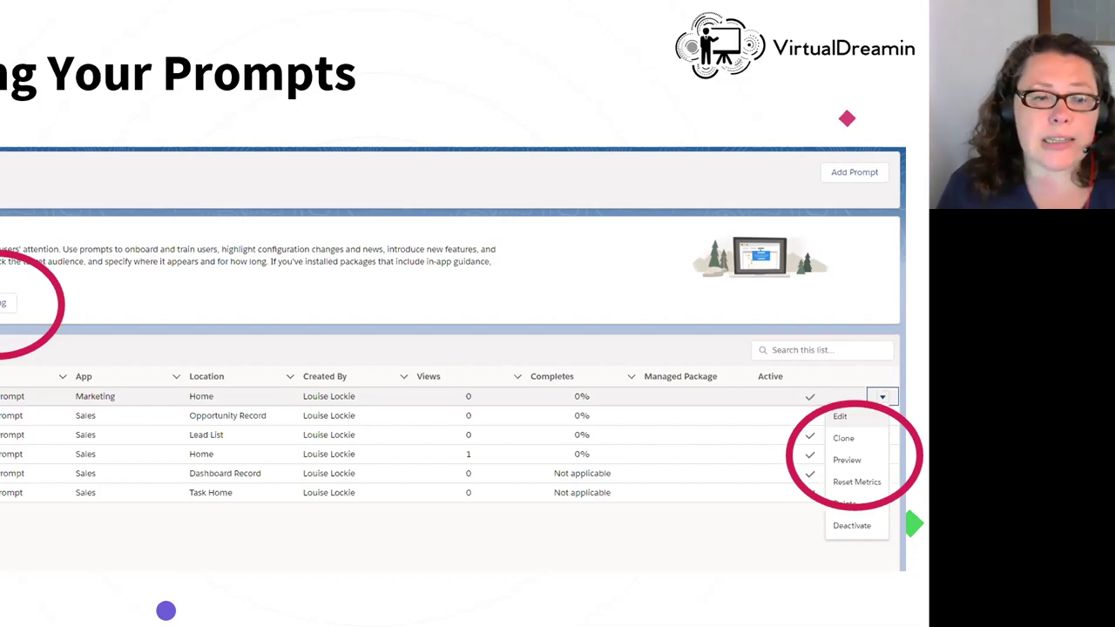
{"action": "key", "text": "Right"}
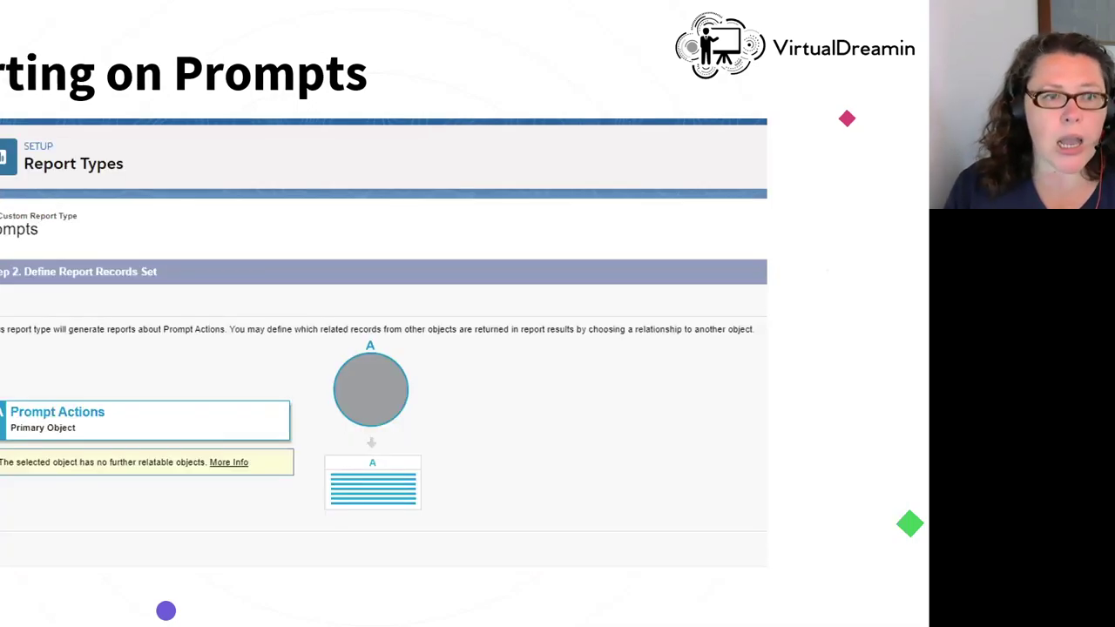